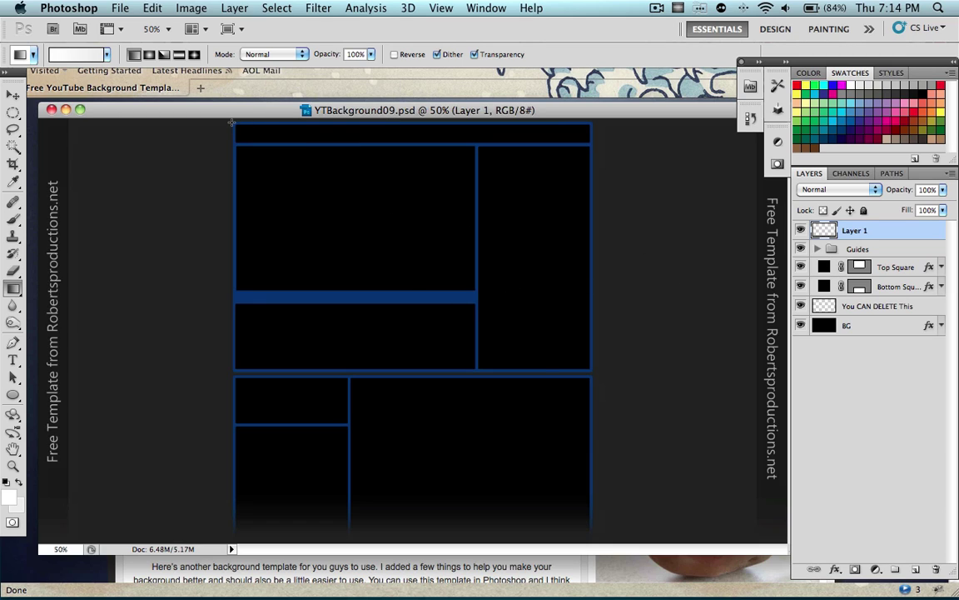
Step: Undo a trial gradient fill, then scroll Firefox's template blog post down to its download links
left_click_drag(230, 101, 263, 90)
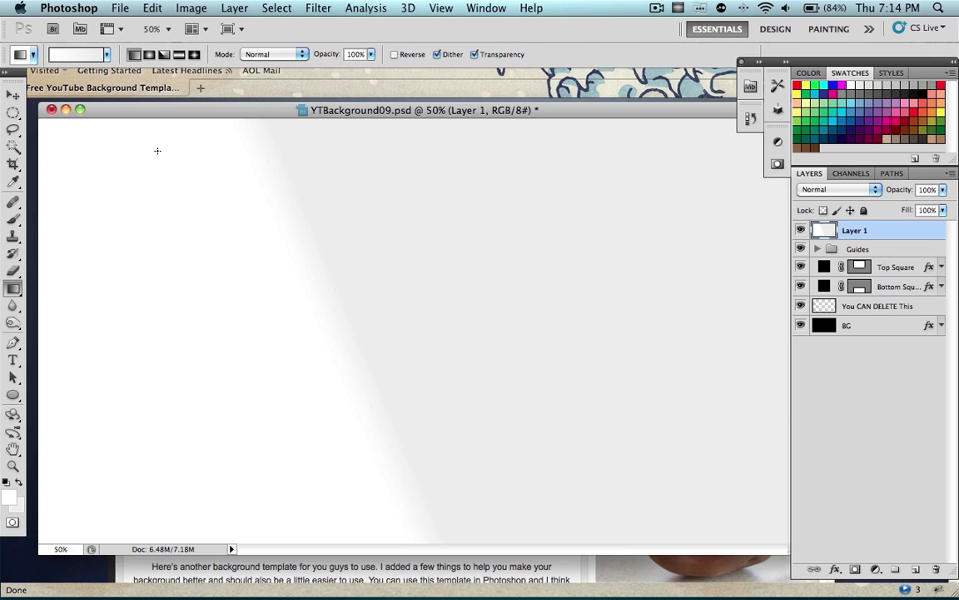
key("super+z")
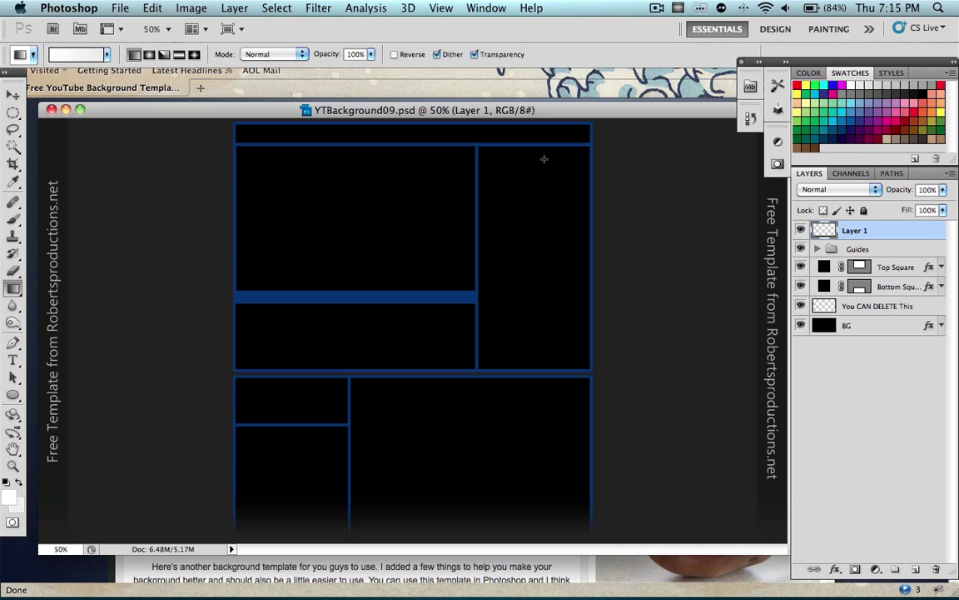
mouse_move(385, 566)
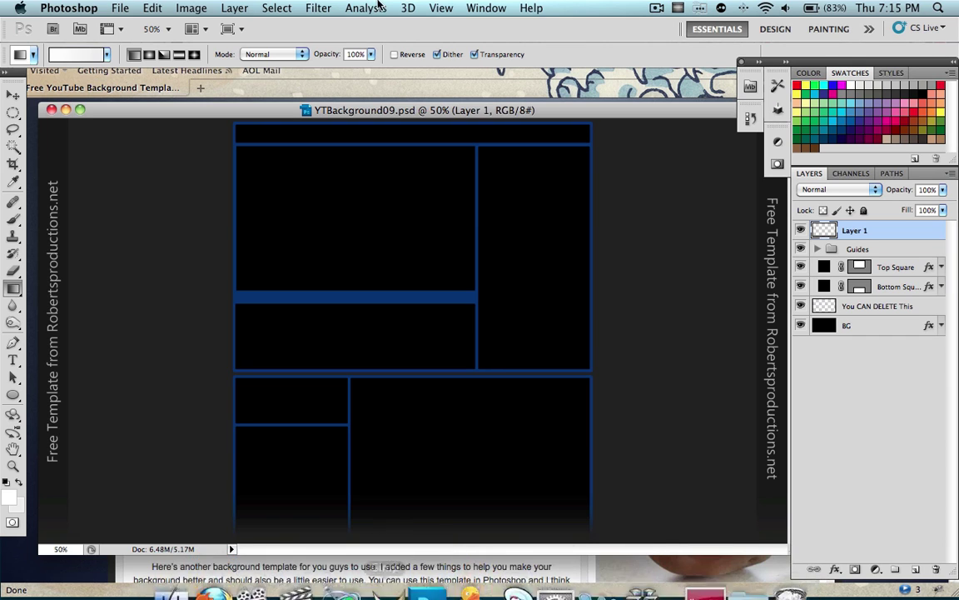
left_click(365, 87)
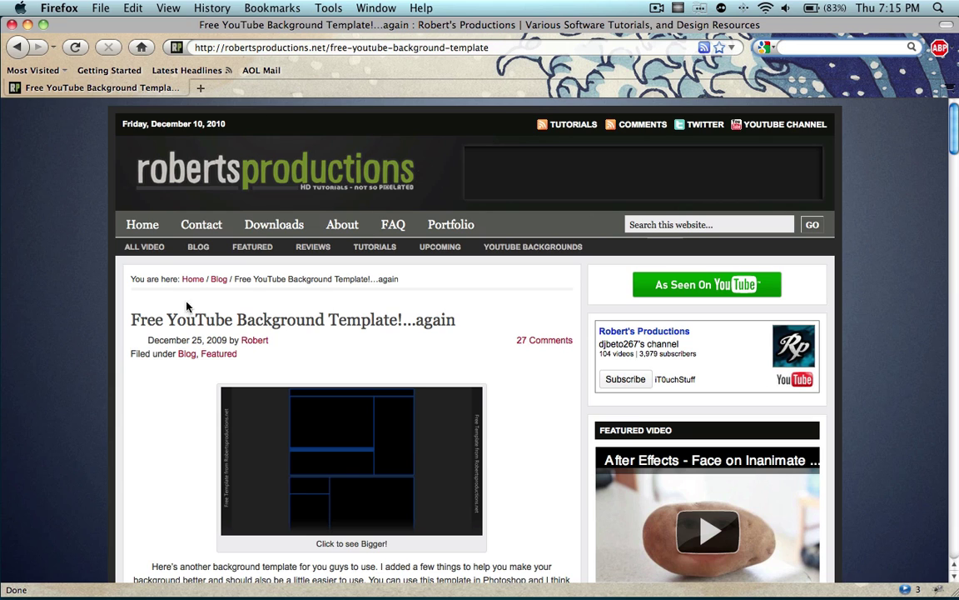
left_click(244, 47)
left_click(462, 47)
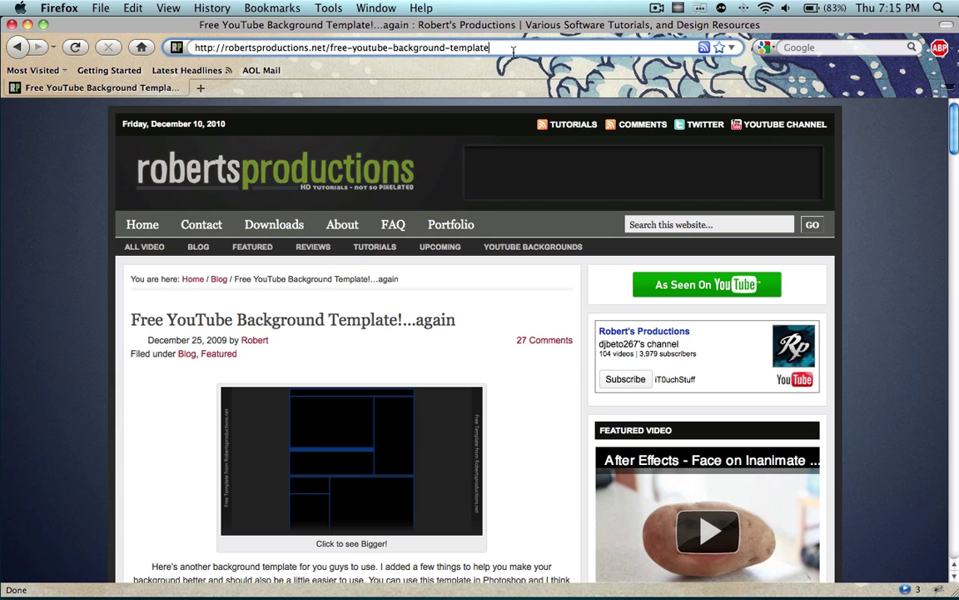
scroll(112, 280, "down", 5)
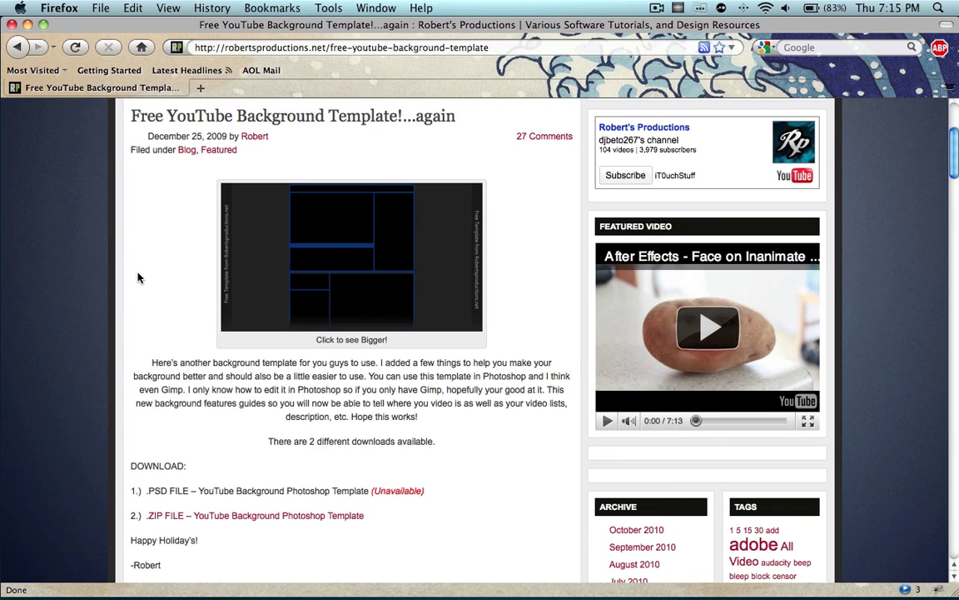
scroll(139, 277, "down", 5)
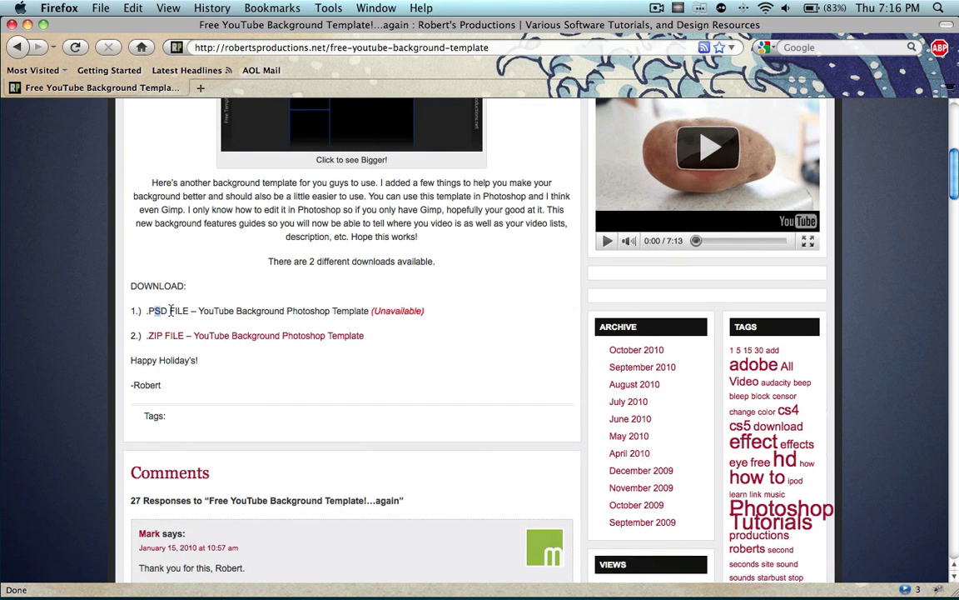
Step: Start the .ZIP template download, cancel it, and return to the top of the page
left_click_drag(152, 311, 402, 316)
left_click(402, 316)
left_click(266, 339)
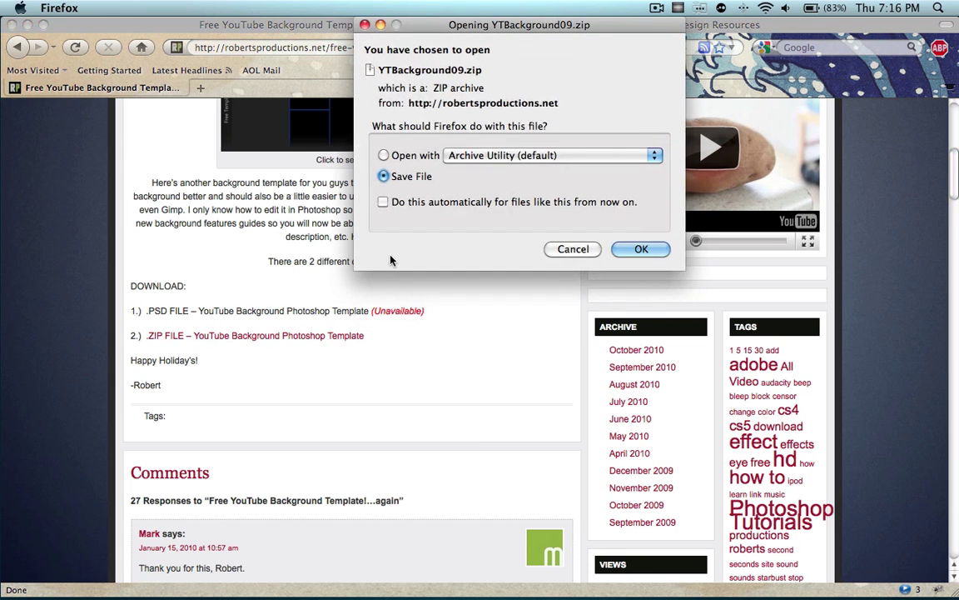
left_click(573, 248)
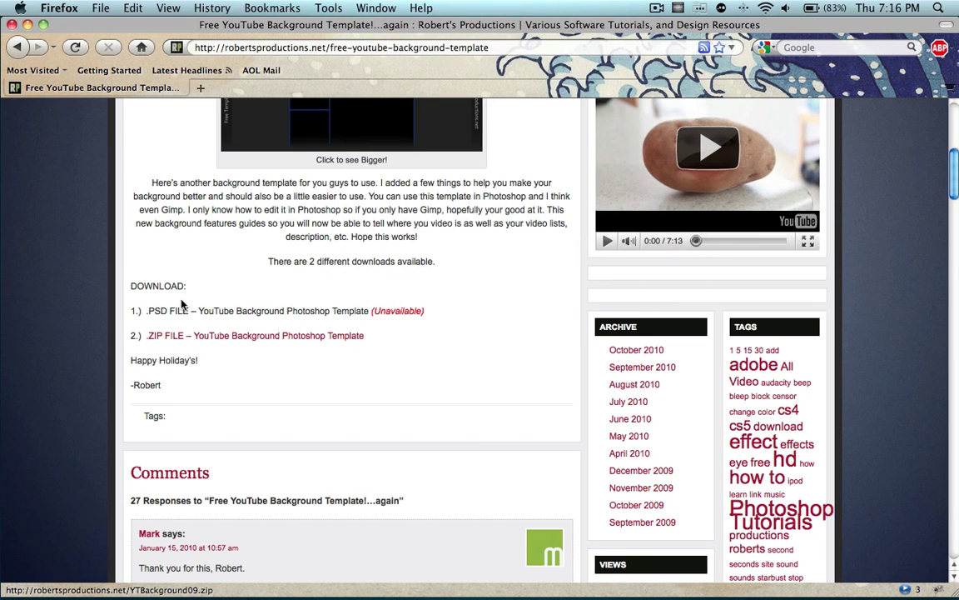
left_click_drag(188, 310, 146, 311)
left_click(224, 311)
scroll(223, 310, "up", 8)
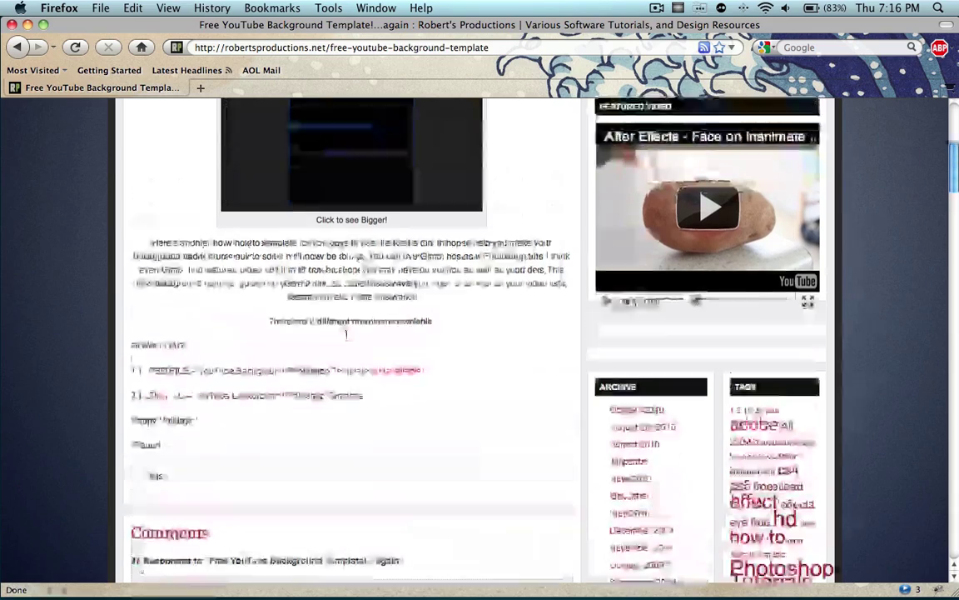
Step: Close Firefox and bring YTBackground09.psd forward, shifting its window slightly left
left_click(12, 24)
left_click(392, 113)
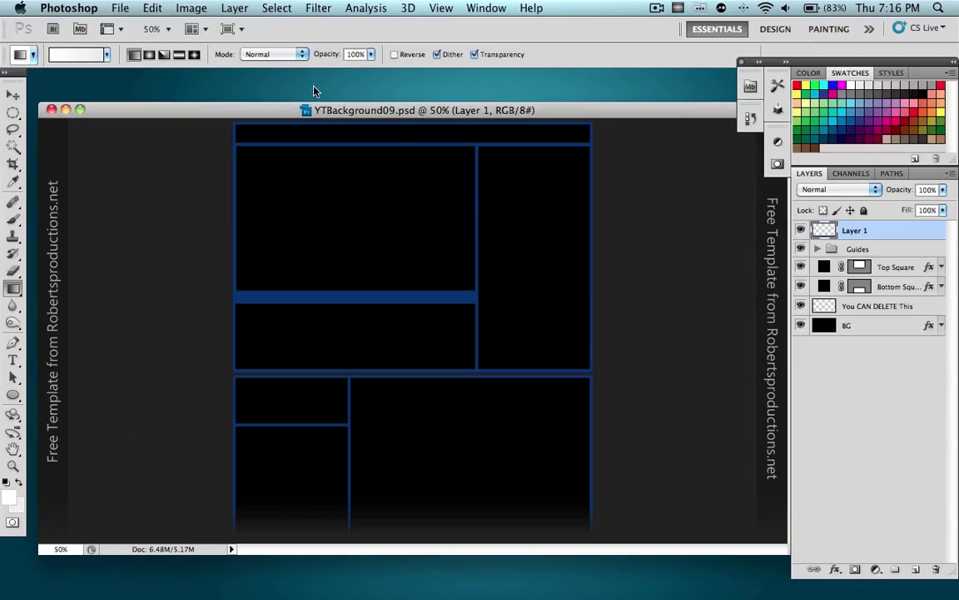
left_click_drag(456, 110, 447, 111)
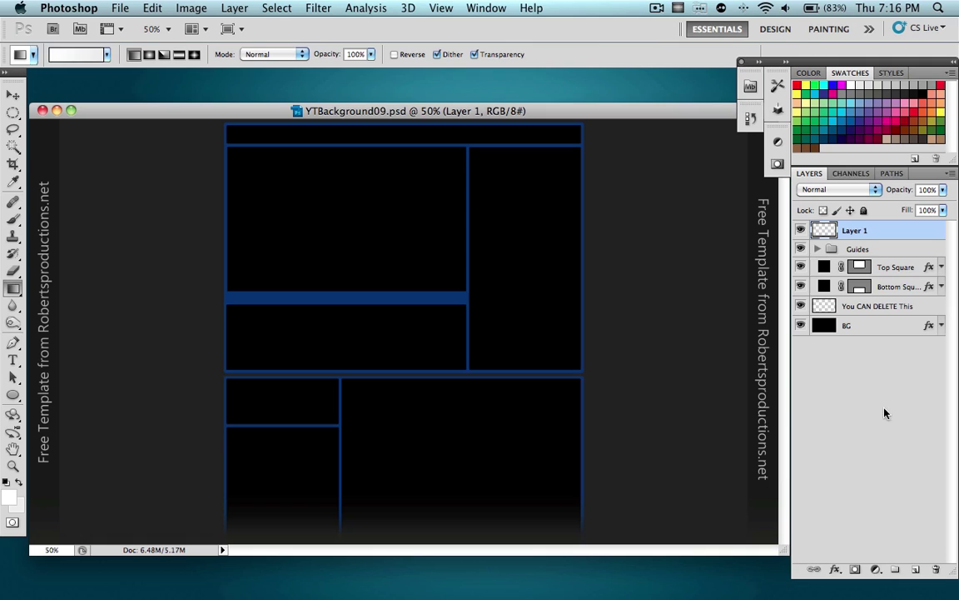
Step: Delete the 'You CAN DELETE This' layer and expand the Guides group
left_click(865, 307)
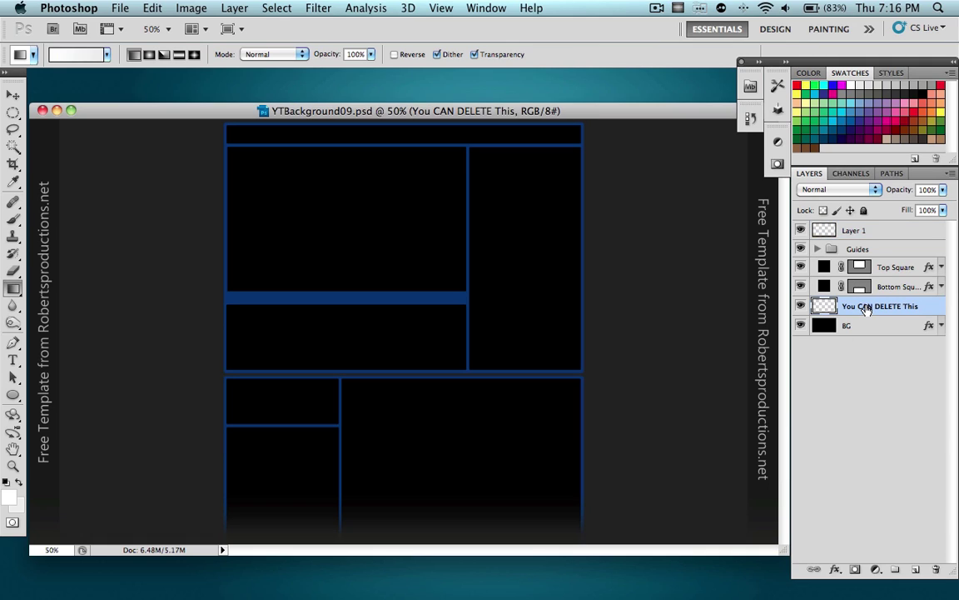
left_click(938, 569)
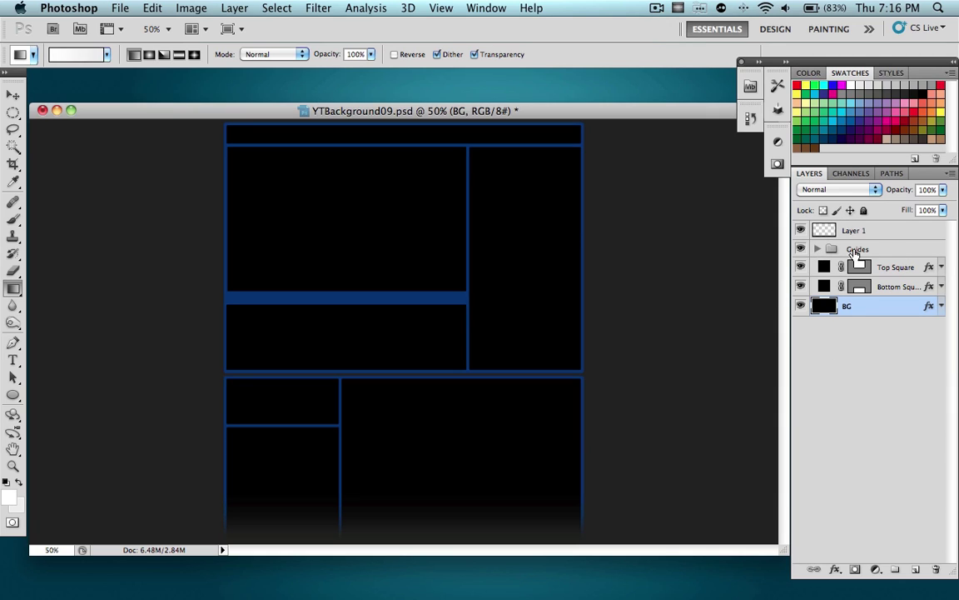
left_click(818, 249)
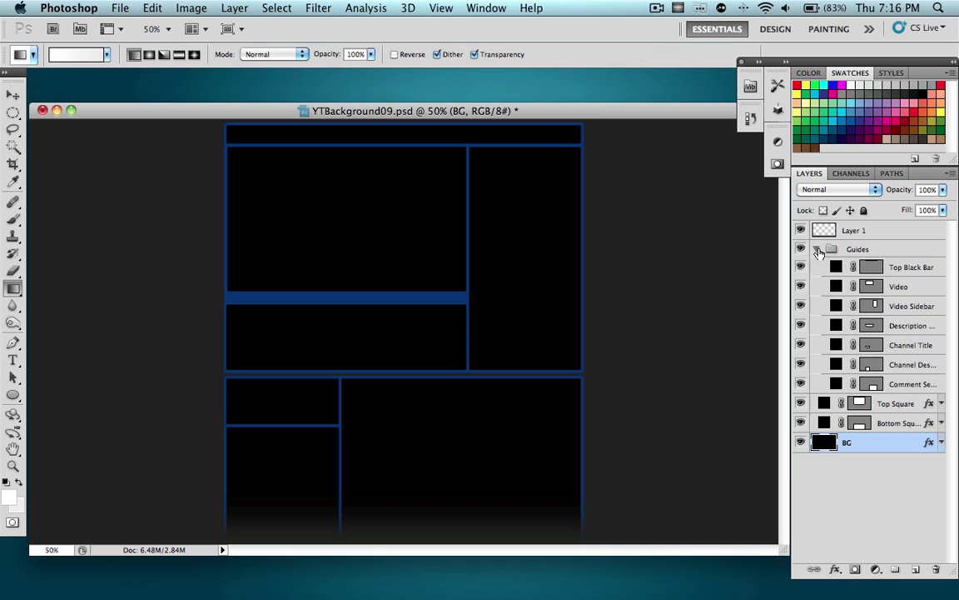
left_click(818, 250)
left_click(818, 250)
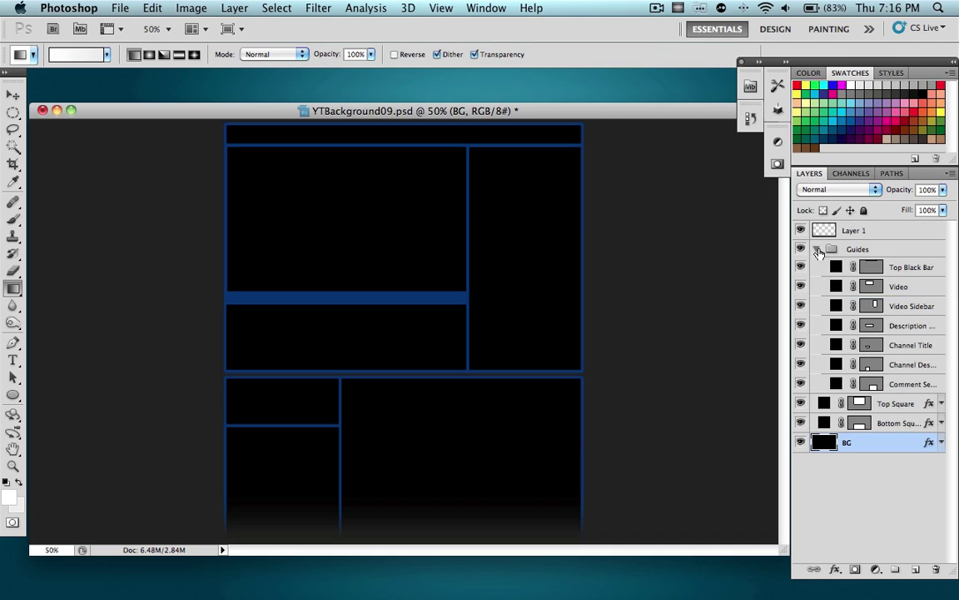
Step: Inspect the guide layers: Top Black Bar, Comment Section, Channel Description, Description and Video Sidebar
left_click(893, 269)
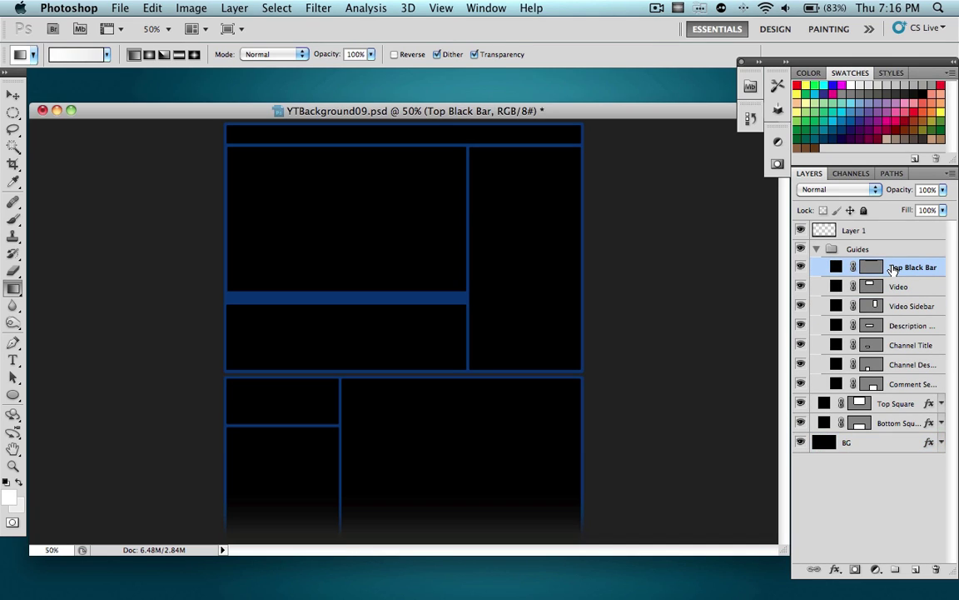
left_click(907, 384)
left_click(908, 363)
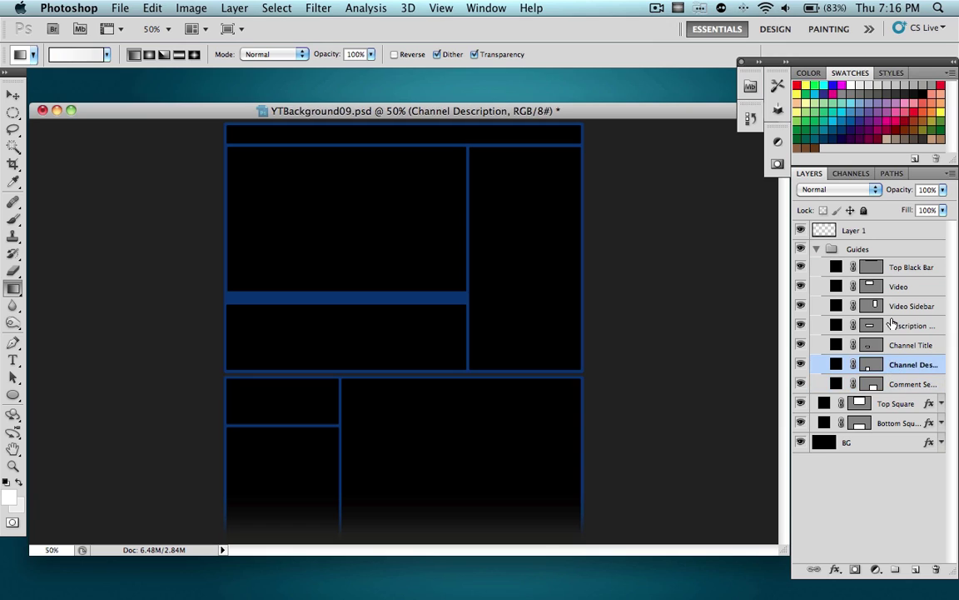
left_click(893, 325)
left_click(889, 306)
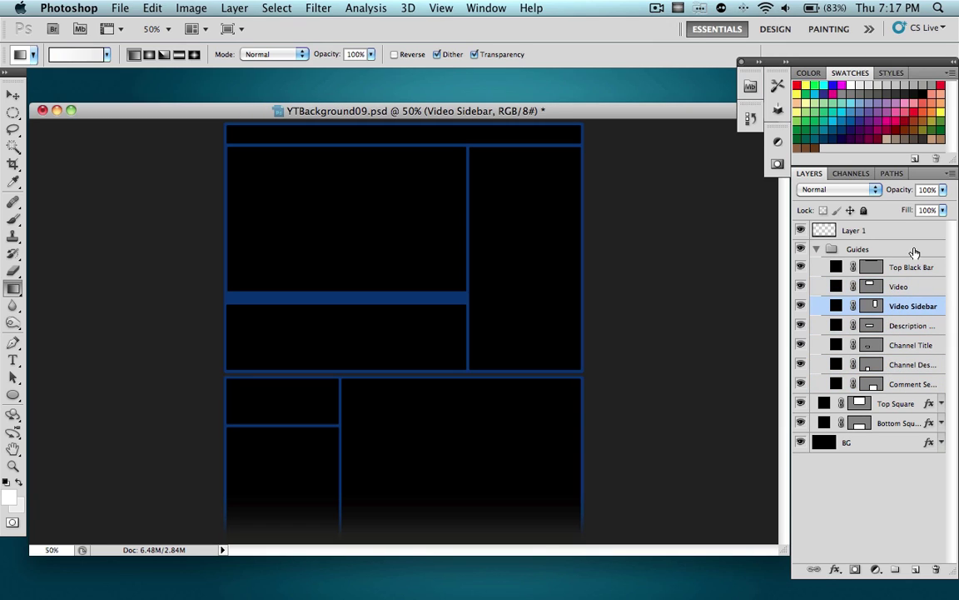
left_click(914, 267)
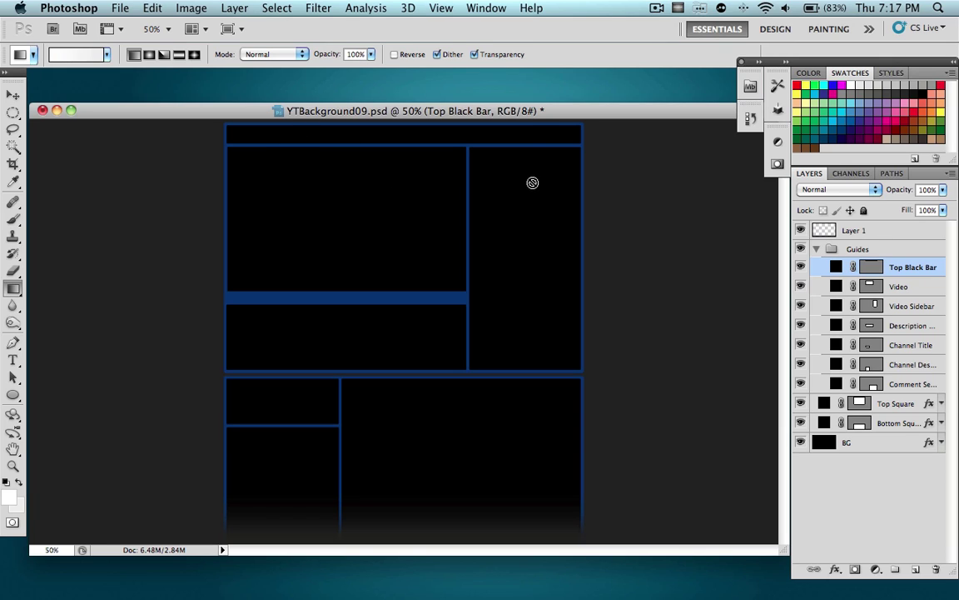
Step: With the Move tool active, hide the Top Black Bar, Video, sidebar, description and channel guide layers
left_click(12, 94)
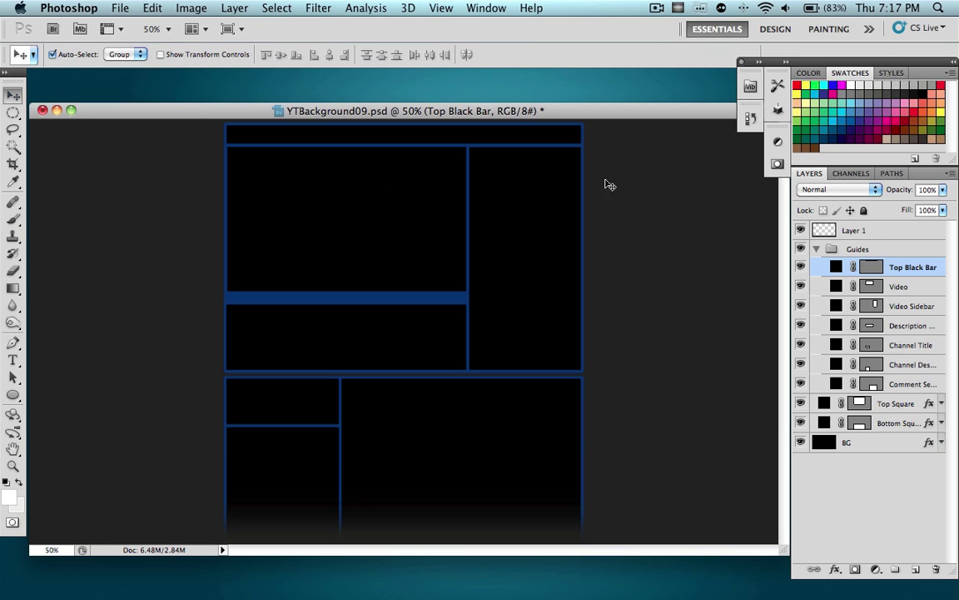
left_click(800, 268)
left_click(800, 268)
left_click(801, 267)
left_click(801, 268)
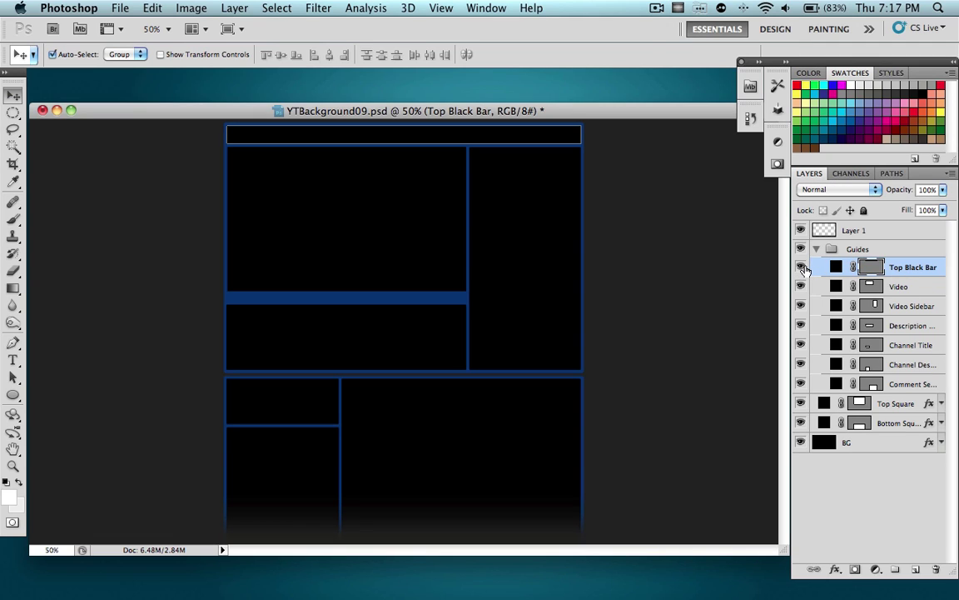
left_click(803, 268)
left_click(803, 268)
left_click(803, 268)
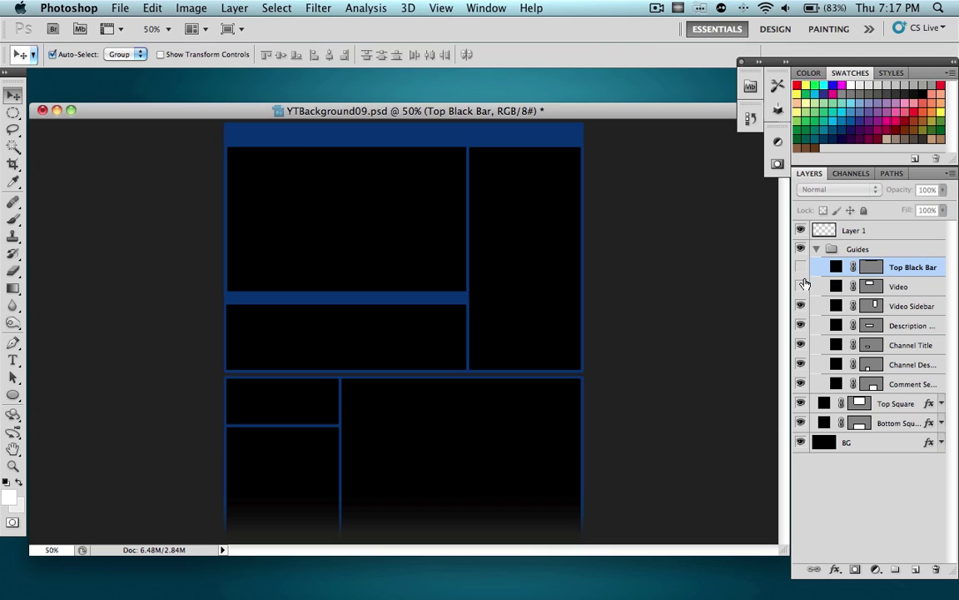
left_click(801, 287)
left_click_drag(801, 310, 801, 384)
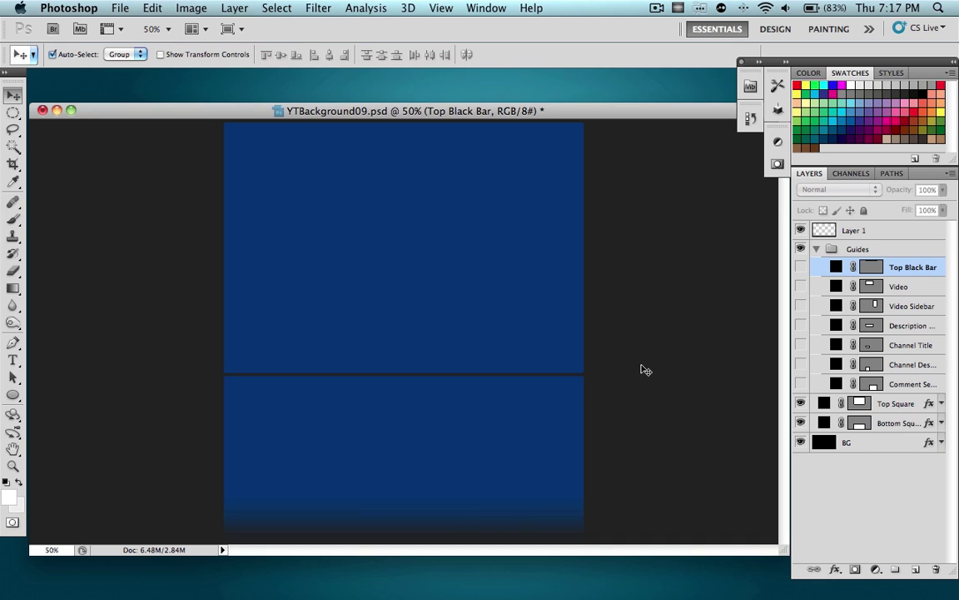
Step: Re-show the individual guides, then hide the whole Guides group, Top Square and Bottom Square
left_click(801, 383)
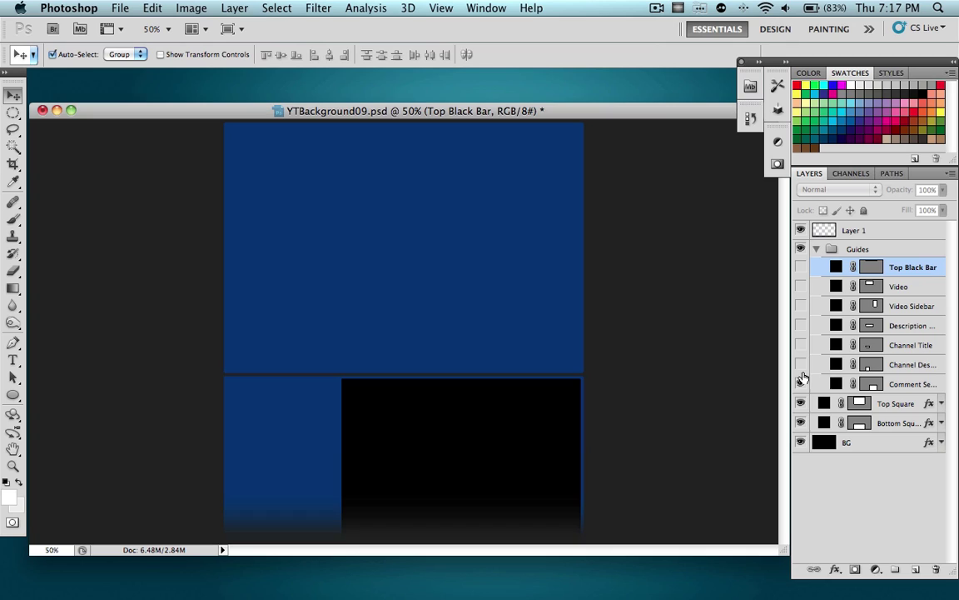
left_click(800, 363)
left_click(800, 344)
left_click(800, 325)
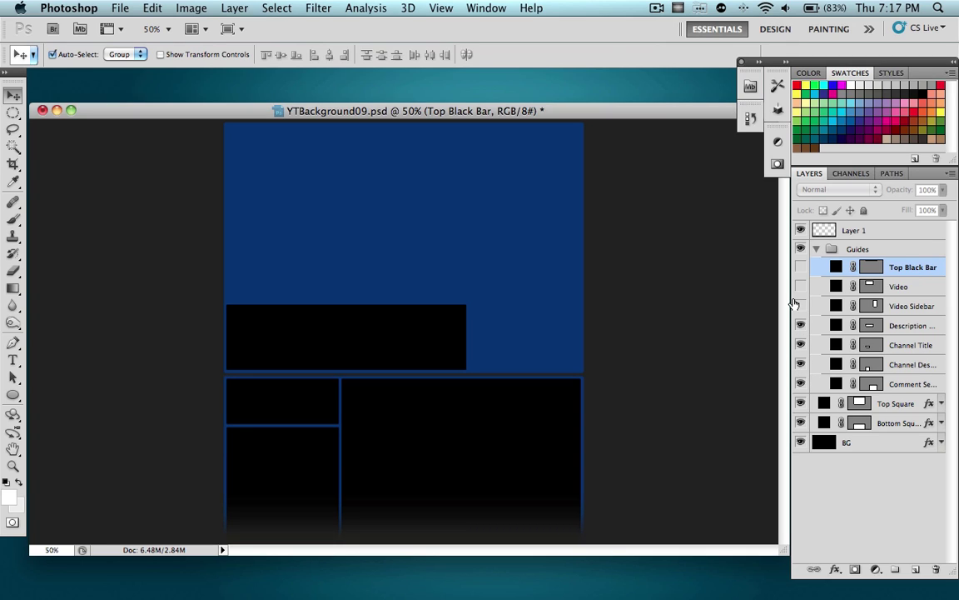
left_click(800, 306)
left_click(800, 286)
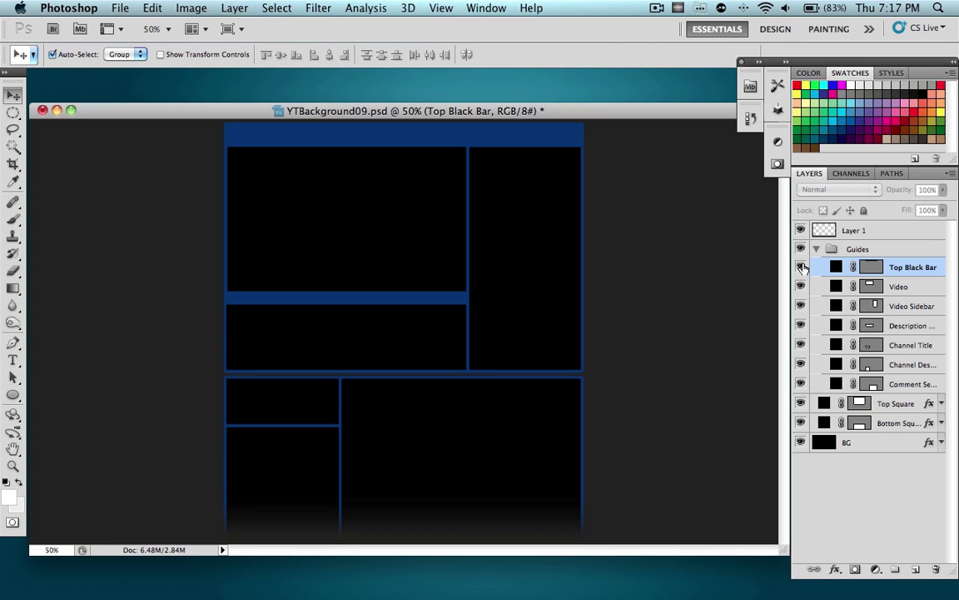
left_click(800, 266)
left_click(800, 248)
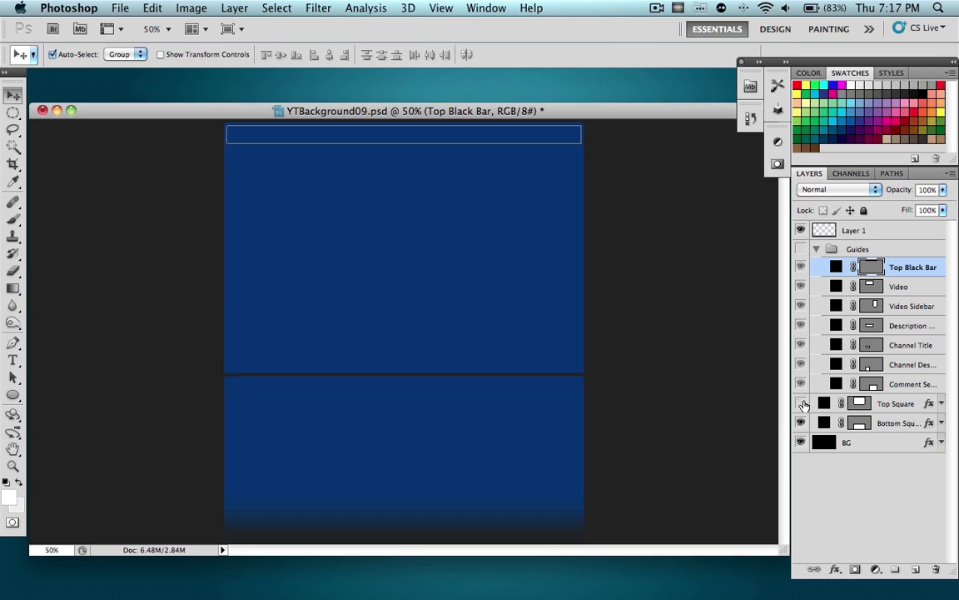
left_click(801, 403)
left_click(800, 423)
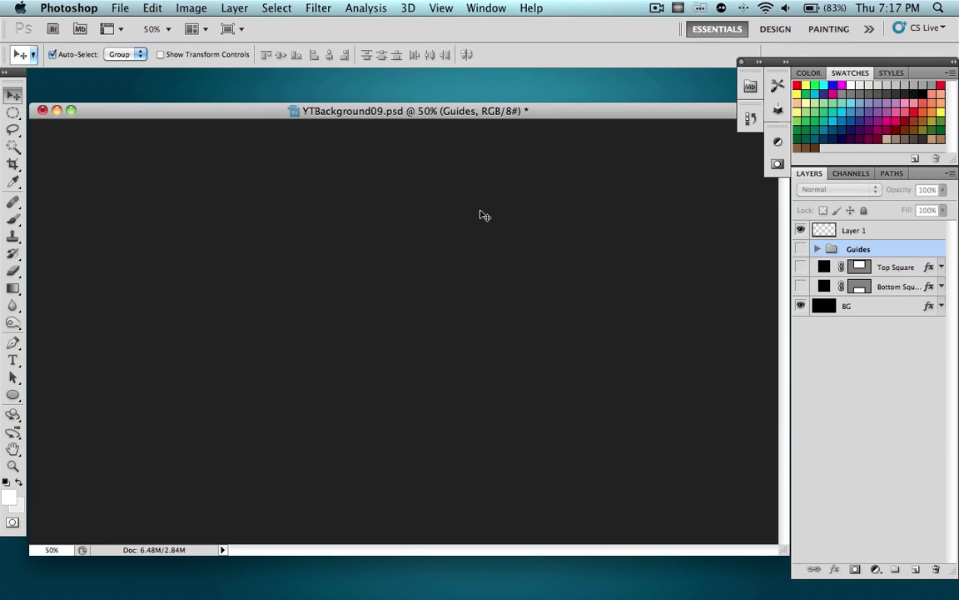
left_click(800, 249)
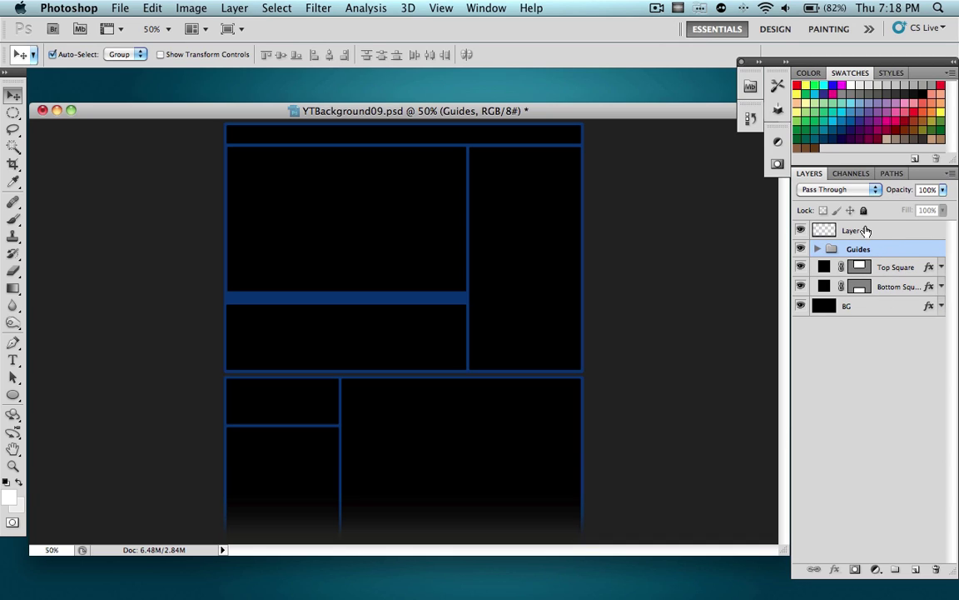
left_click(866, 308)
left_click(863, 389)
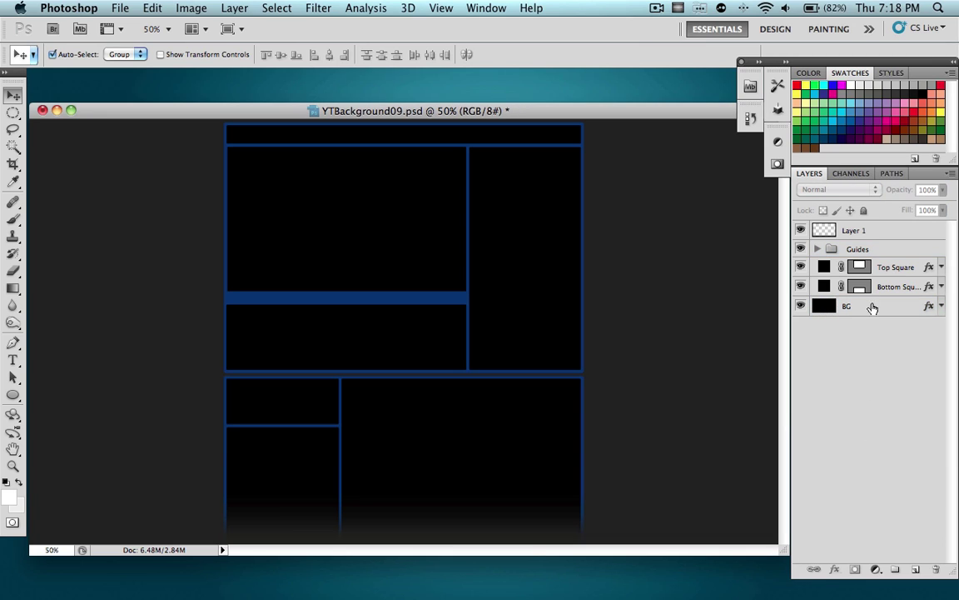
left_click(941, 308)
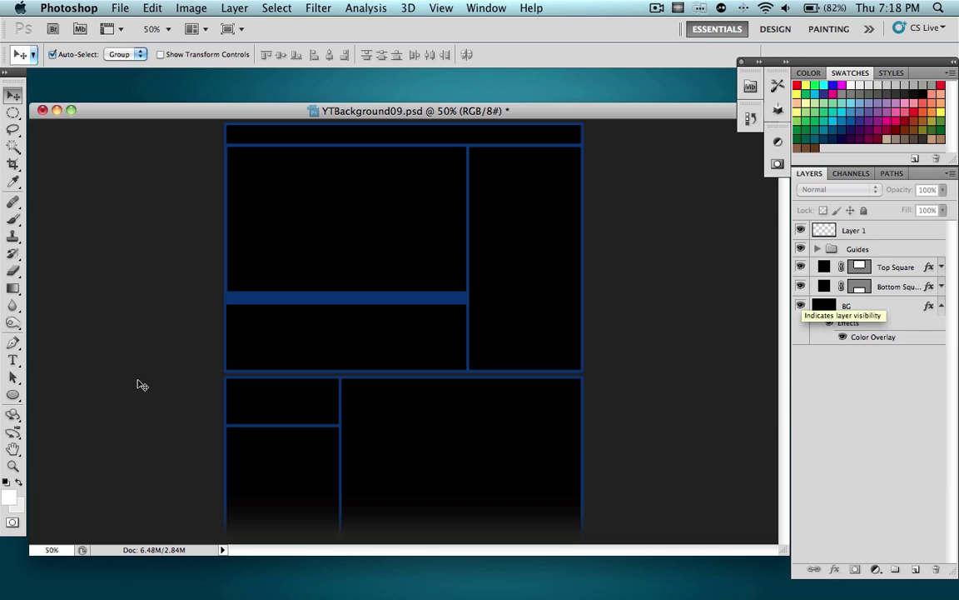
left_click(941, 308)
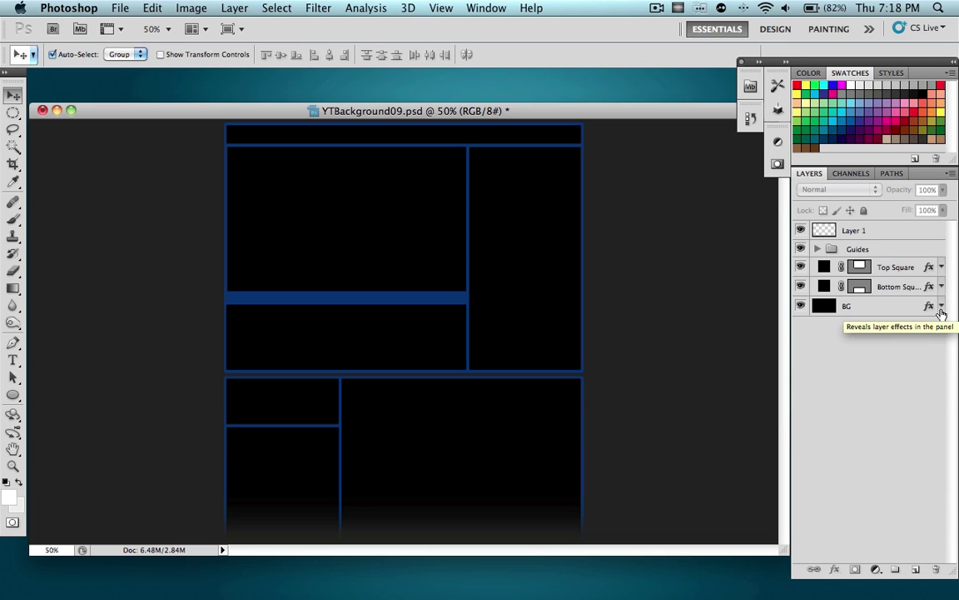
left_click(857, 233)
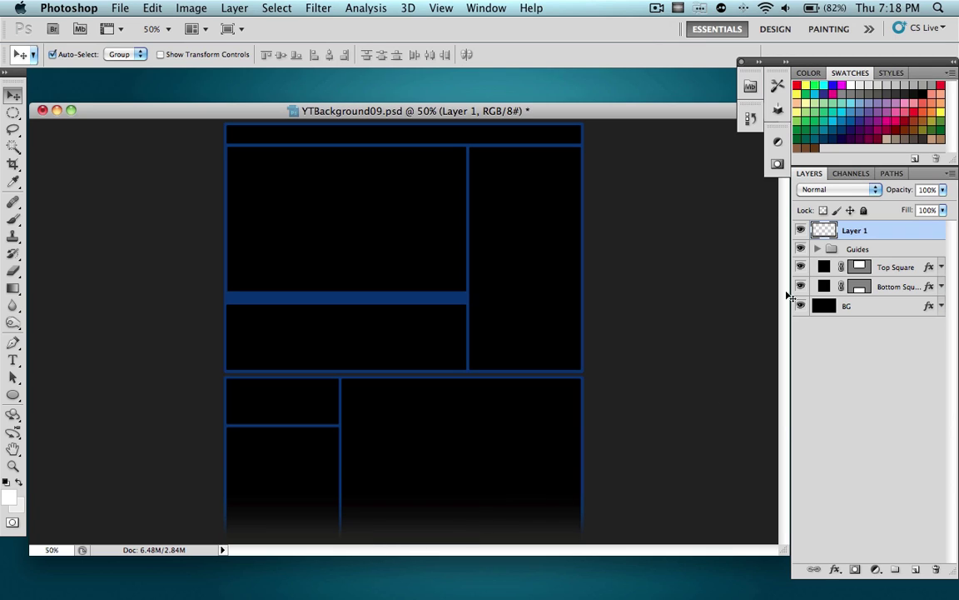
left_click(801, 231)
left_click(800, 231)
left_click(801, 230)
left_click(800, 231)
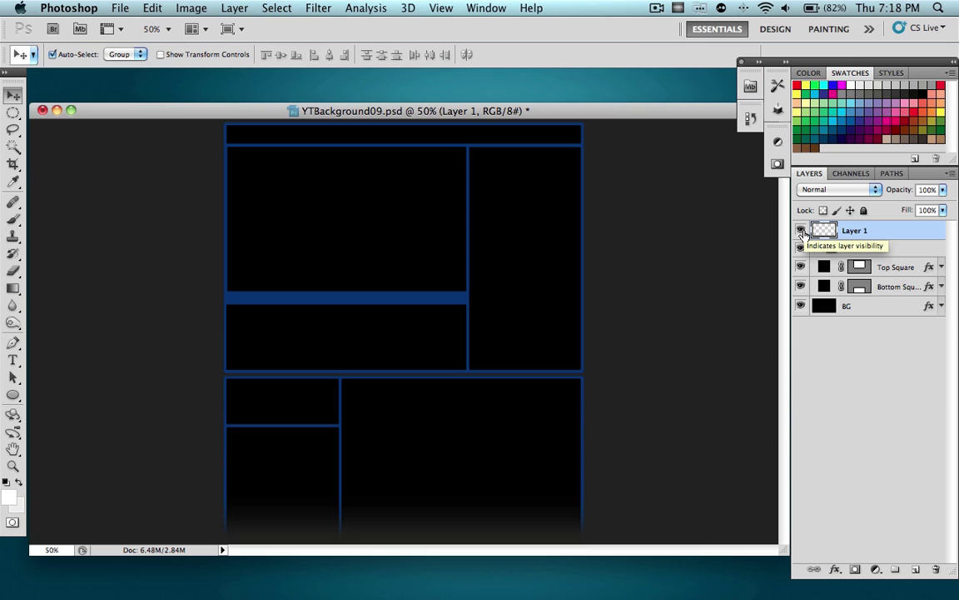
Step: Delete the BG layer and add a new Layer 2 below Bottom Square
left_click_drag(583, 111, 560, 77)
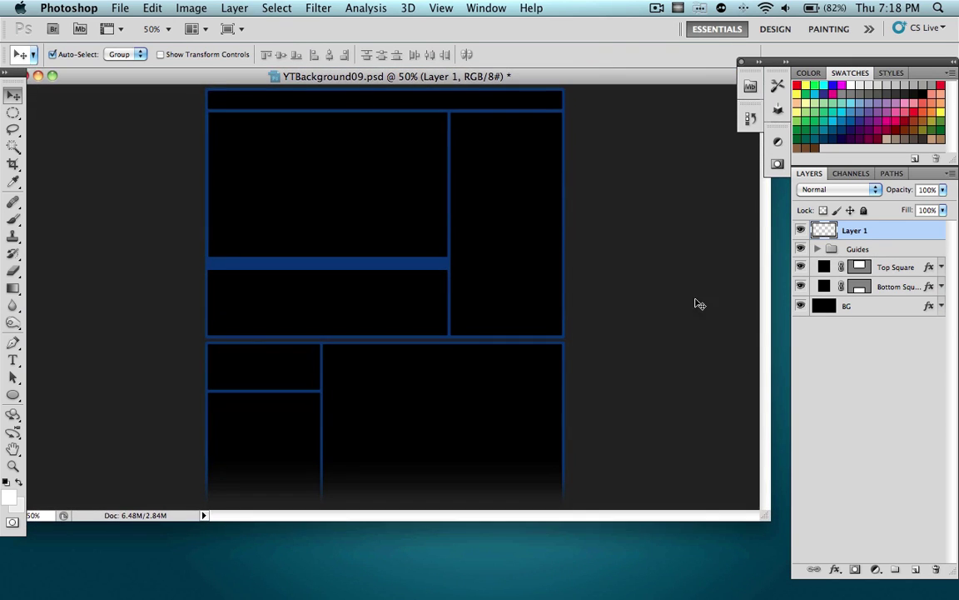
left_click_drag(785, 540, 806, 588)
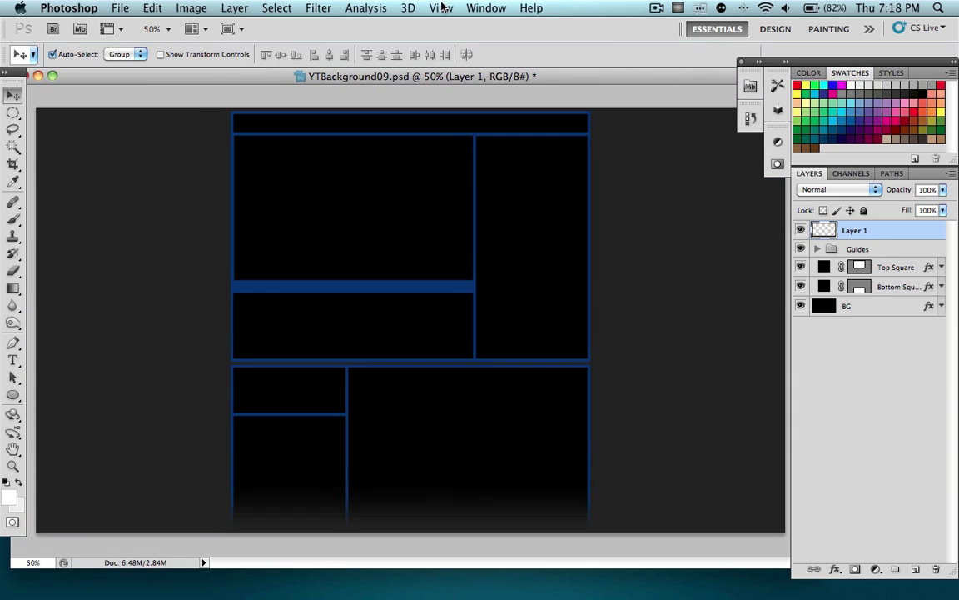
left_click_drag(459, 68, 468, 76)
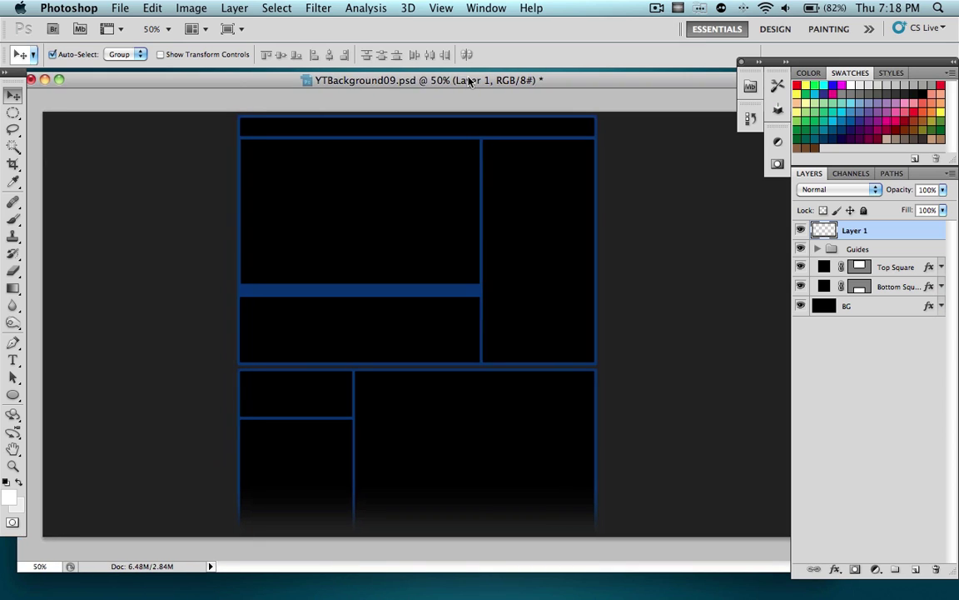
left_click(878, 308)
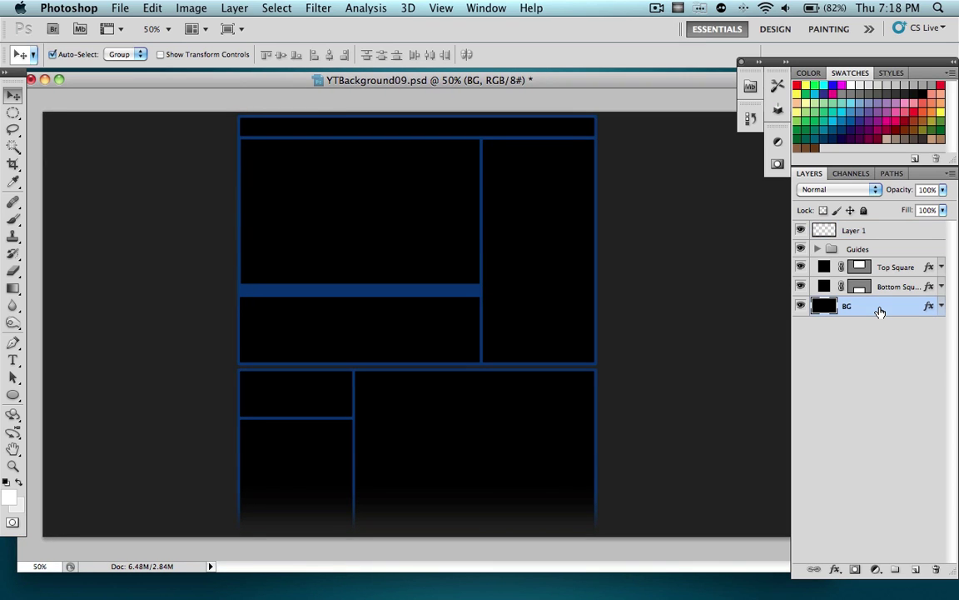
key("BackSpace")
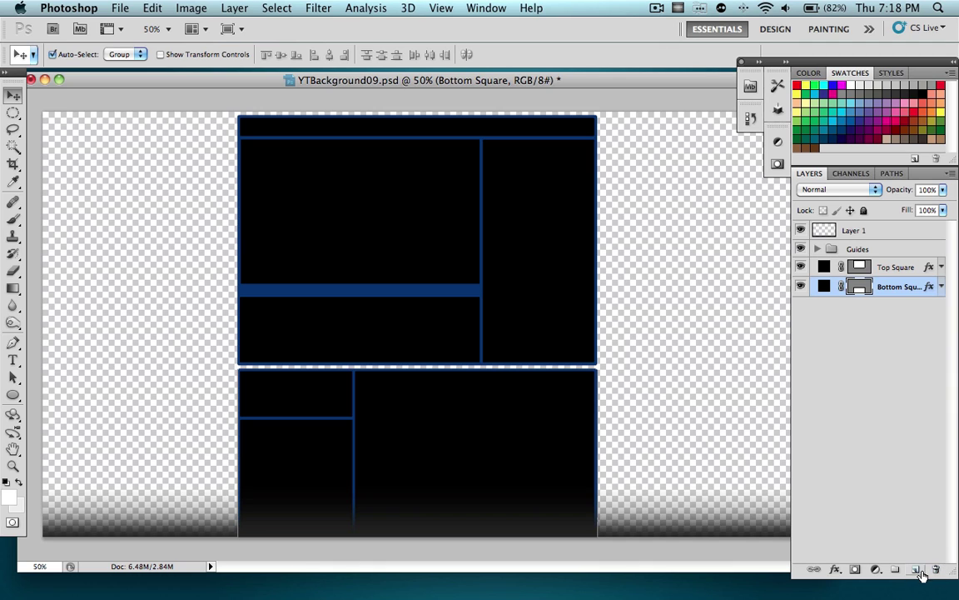
left_click(920, 569)
left_click_drag(860, 293, 858, 317)
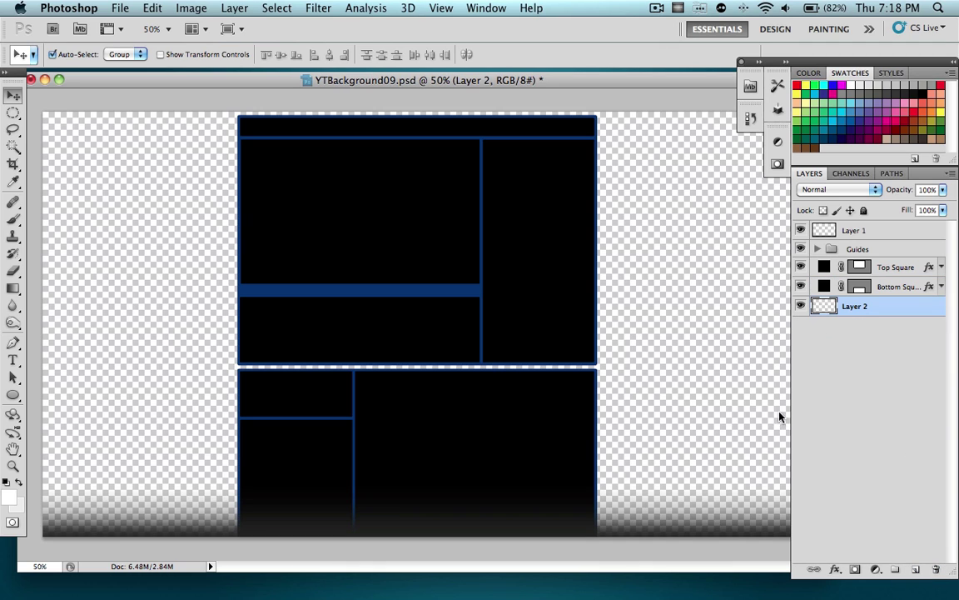
Step: Fill Layer 2 with a top-to-bottom gradient from white to light grey #ececec
left_click(9, 497)
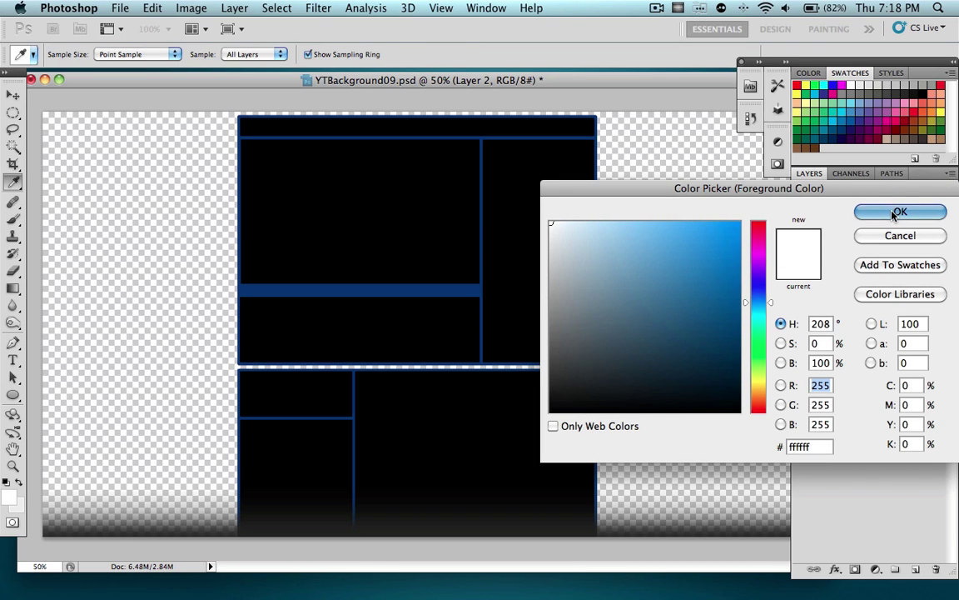
left_click(896, 213)
left_click(18, 508)
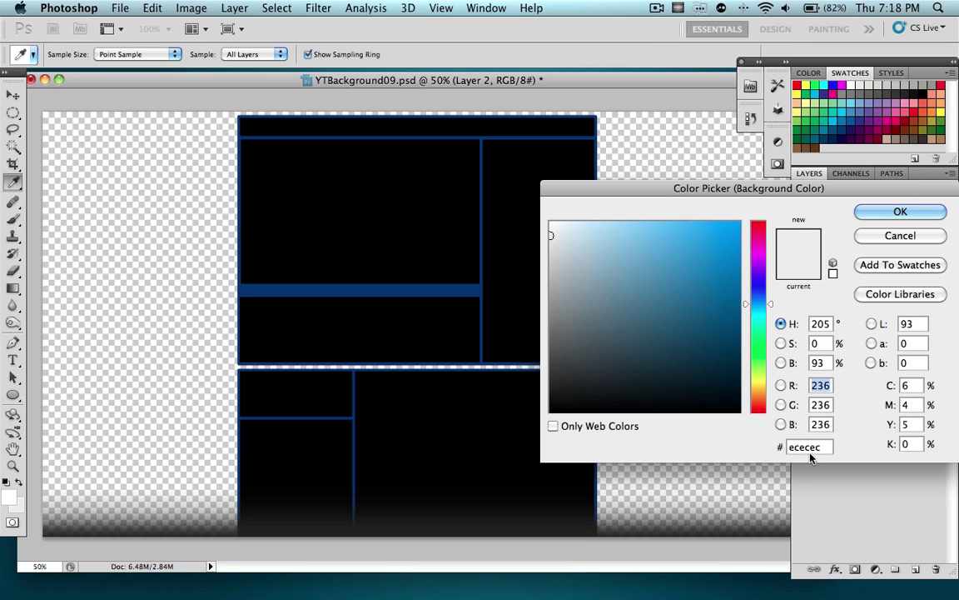
left_click(898, 213)
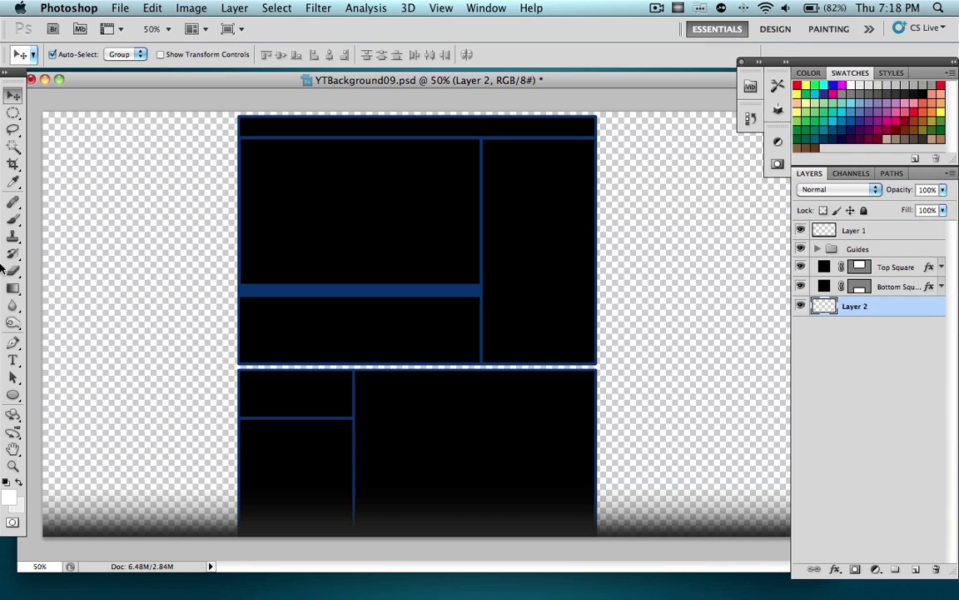
left_click(14, 288)
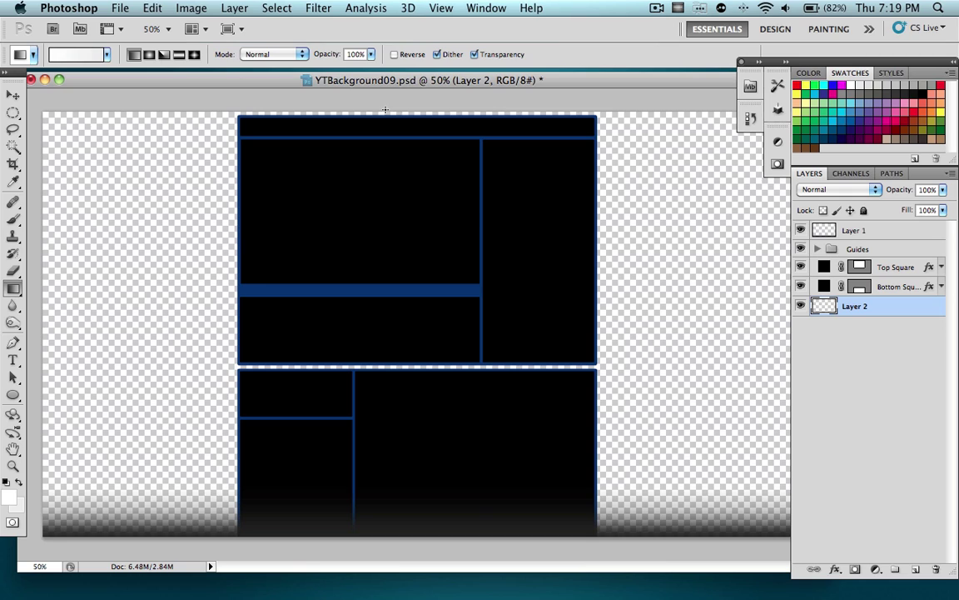
left_click_drag(386, 109, 392, 545)
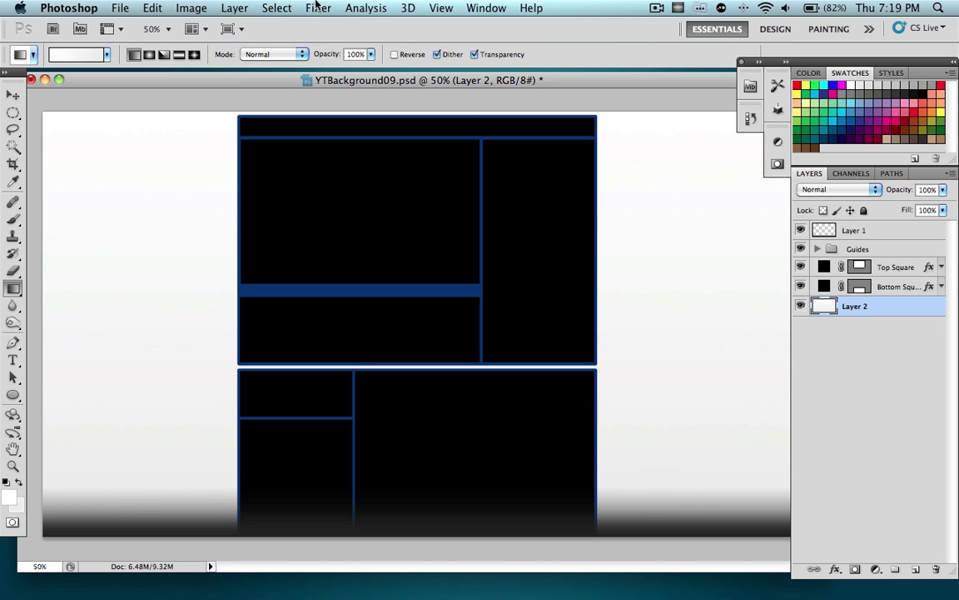
left_click(314, 8)
Step: Apply a Square Wave filter: 5 generators, wavelength 34–35, amplitude 74–75, repeating edge pixels
mouse_move(350, 196)
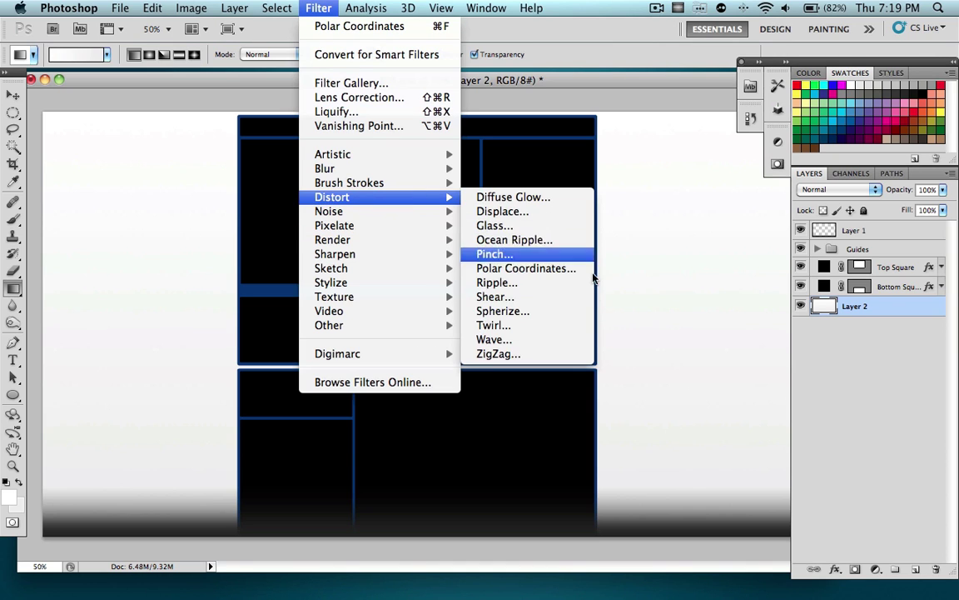
left_click(563, 341)
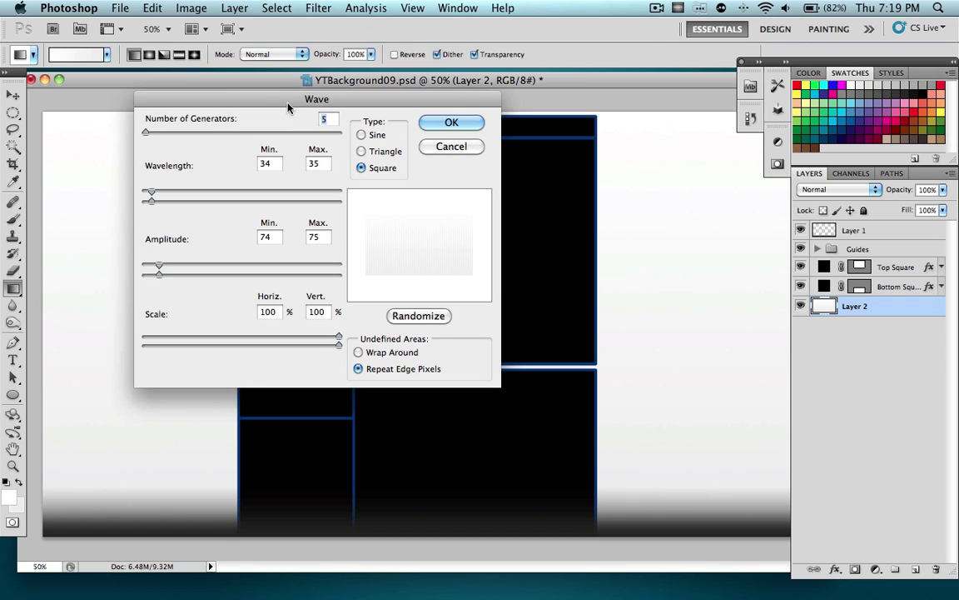
left_click_drag(288, 103, 465, 163)
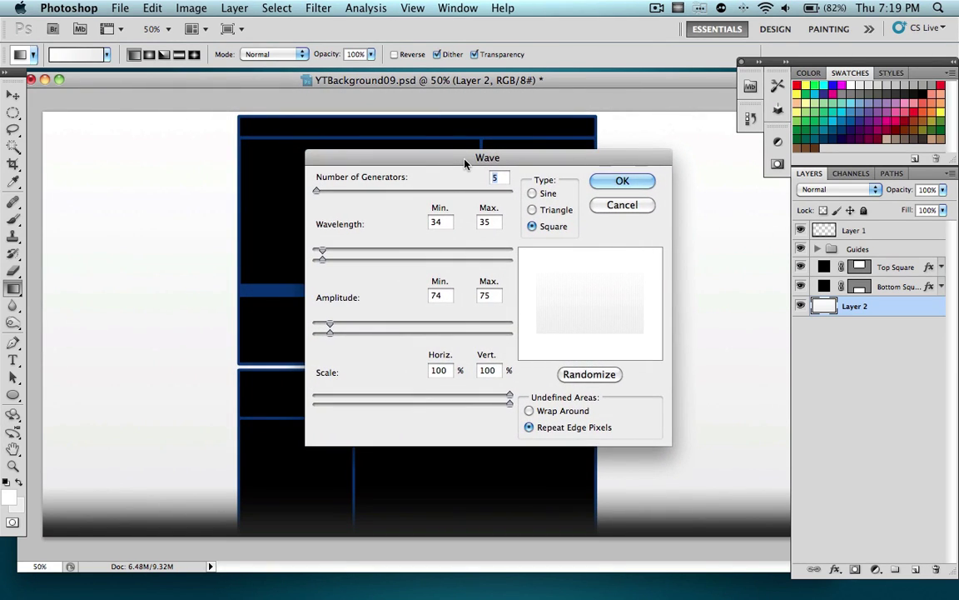
left_click(504, 178)
key("Tab")
key("Tab")
key("Tab")
key("Tab")
left_click(446, 297)
left_click(529, 411)
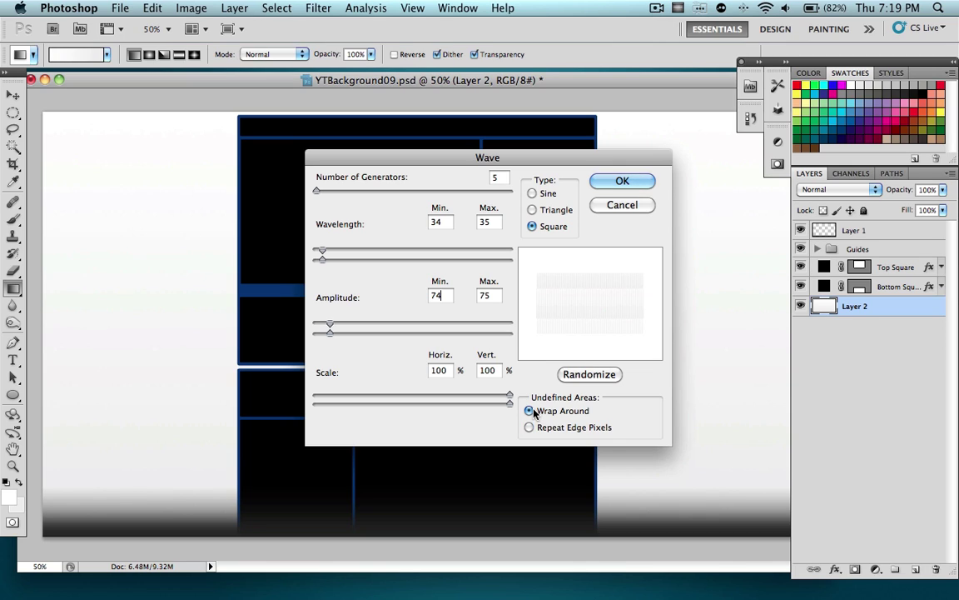
left_click(531, 428)
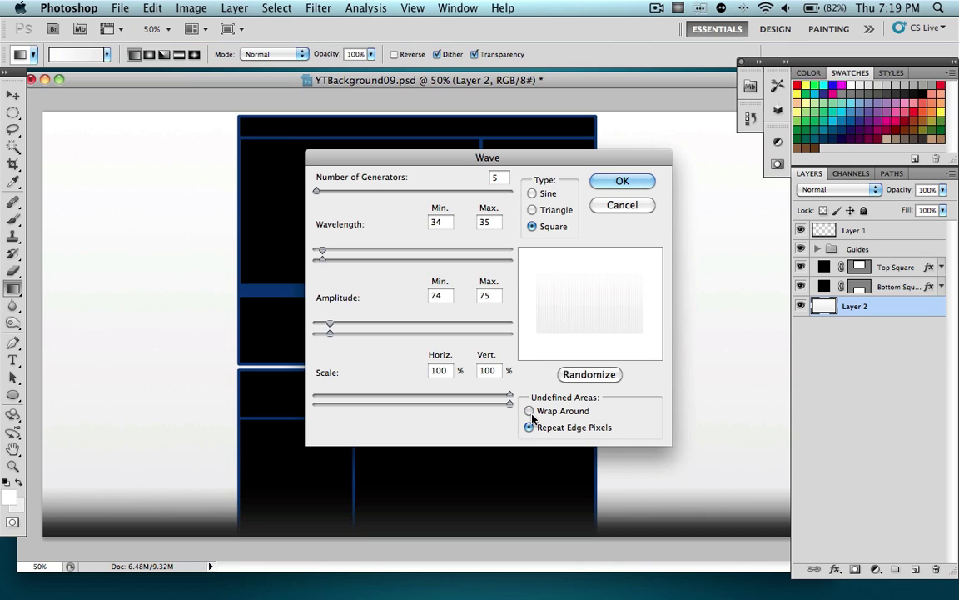
left_click(530, 411)
left_click(563, 429)
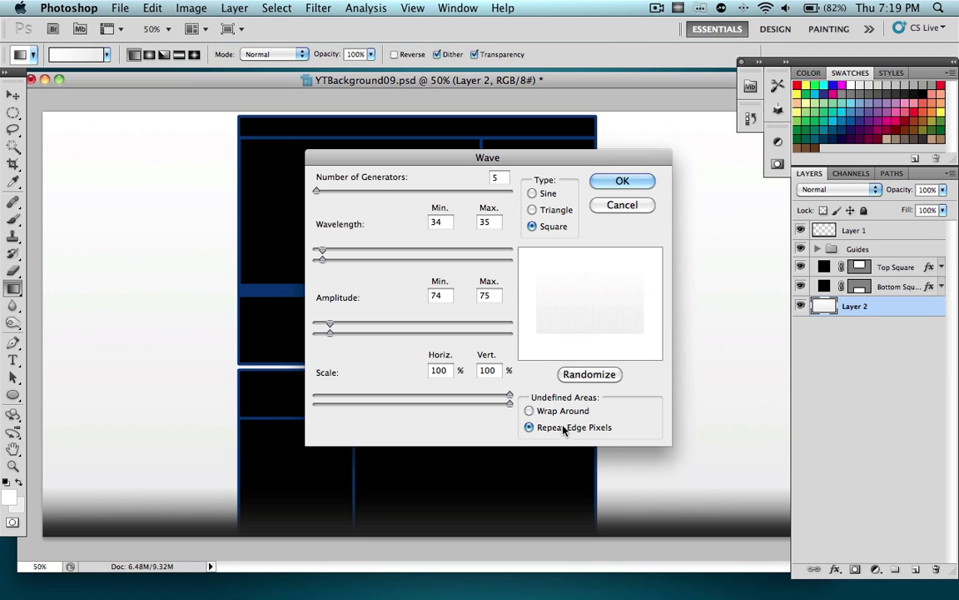
left_click(617, 181)
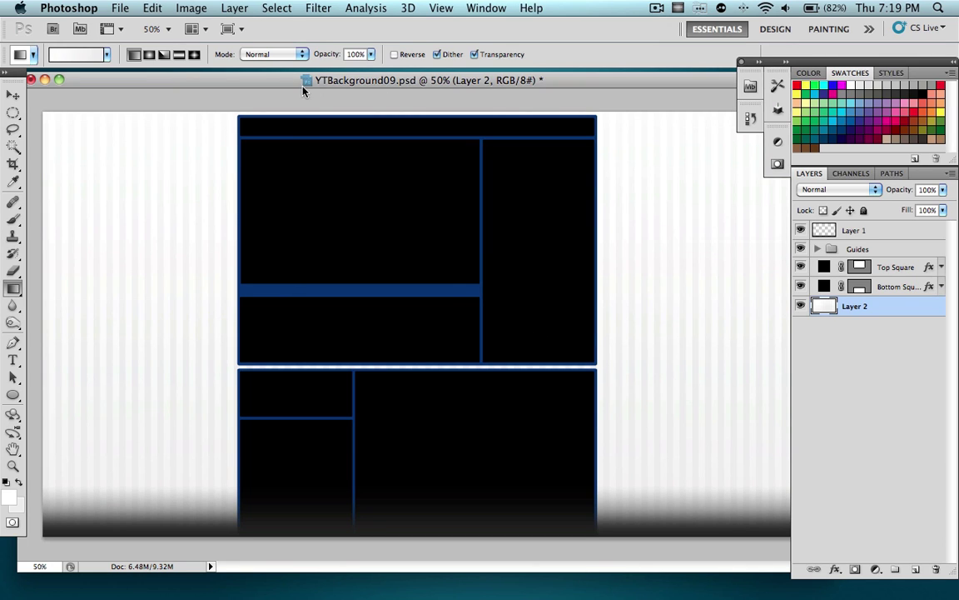
left_click_drag(331, 80, 322, 79)
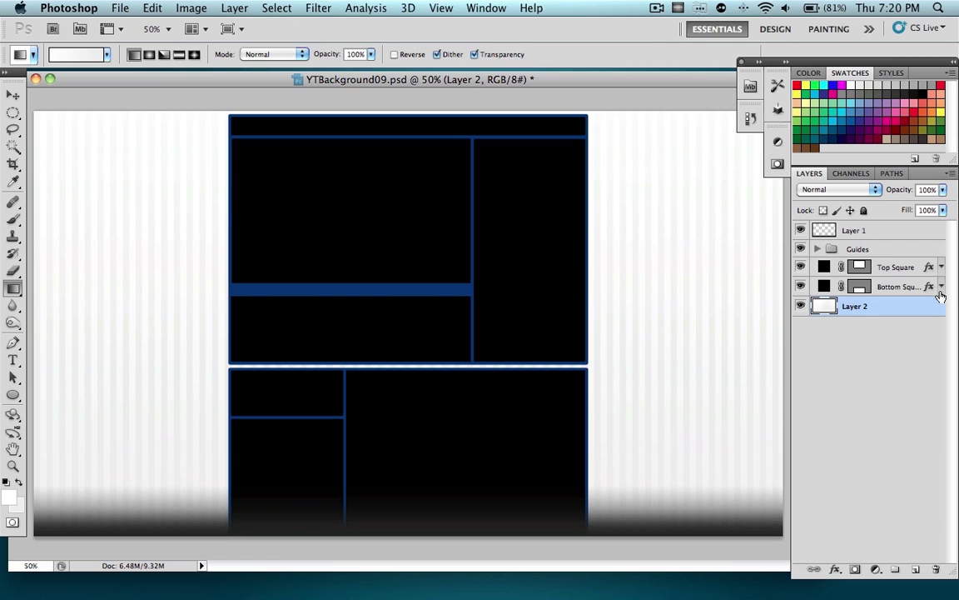
Step: Hide Layer 1's dark fade and apply Polar Coordinates, Rectangular to Polar, to Layer 2
left_click(801, 230)
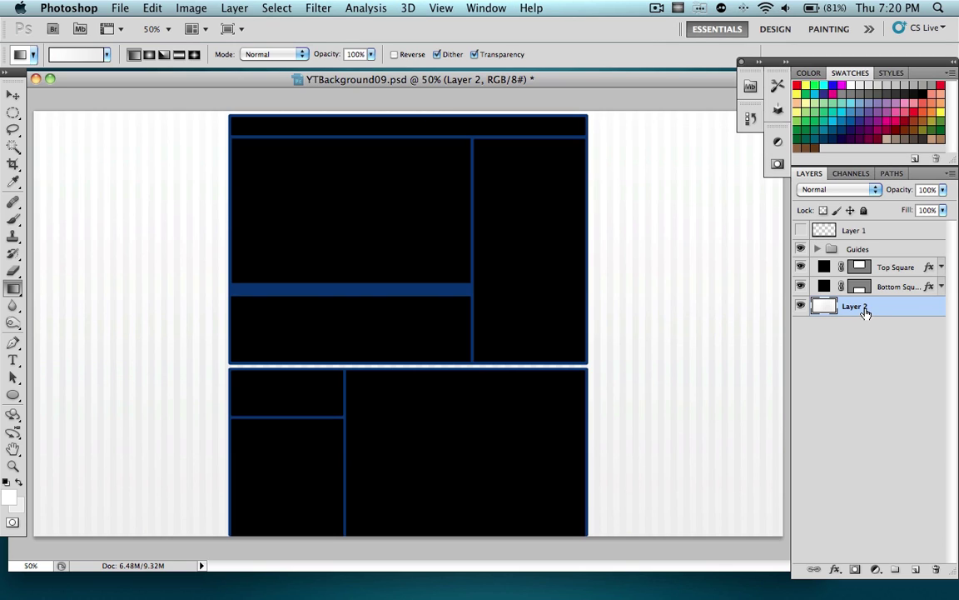
left_click(275, 7)
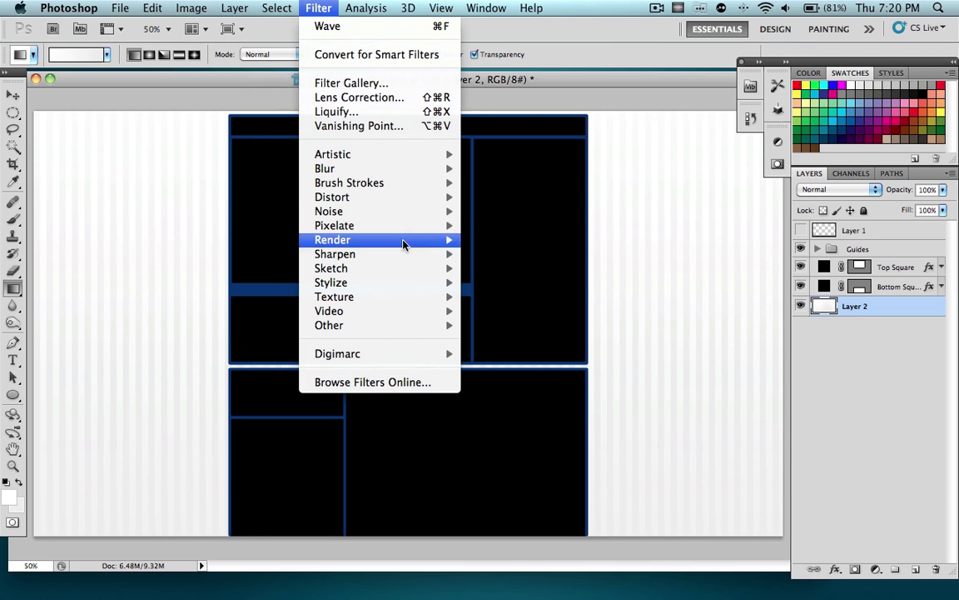
mouse_move(402, 197)
left_click(552, 267)
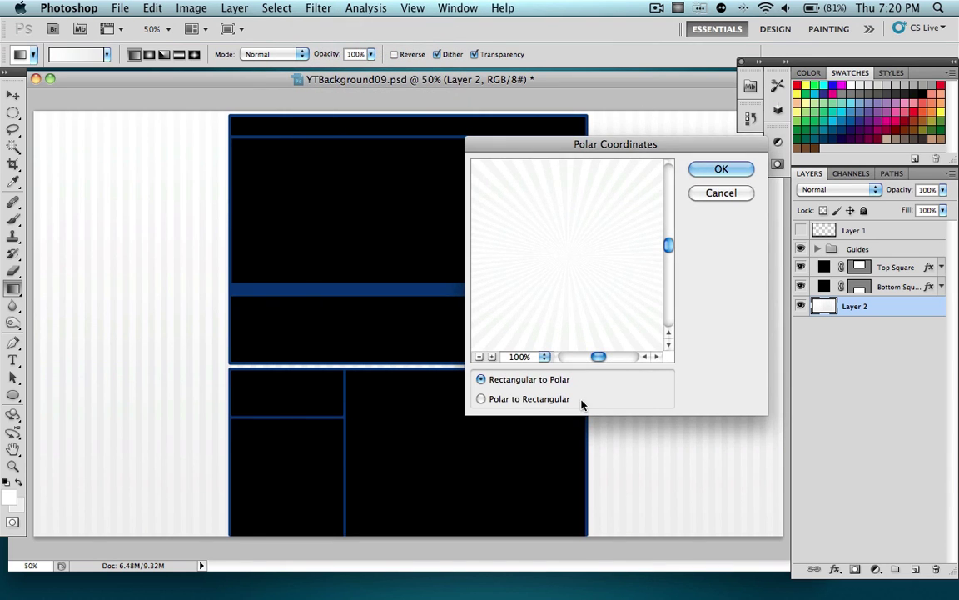
left_click(723, 169)
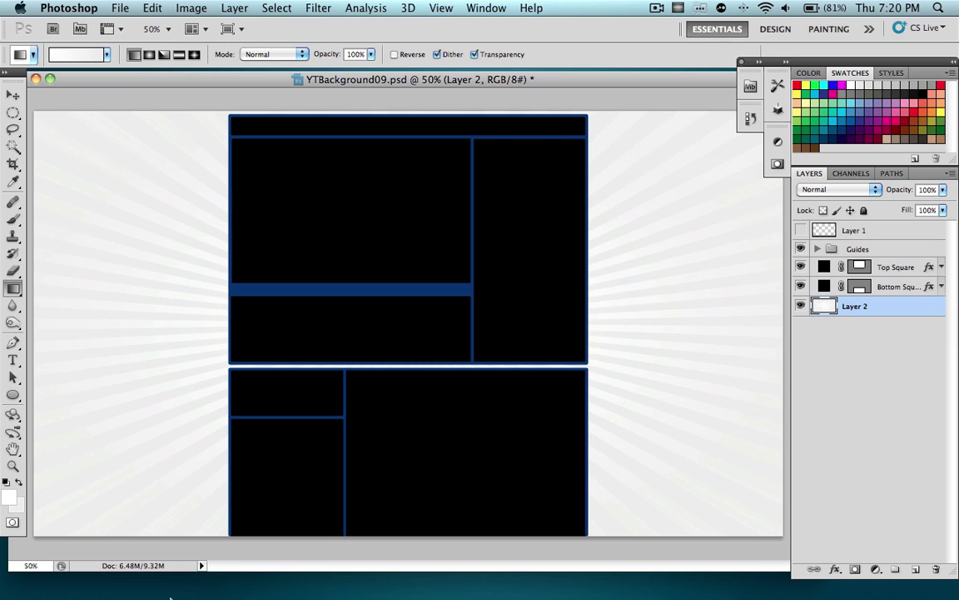
Step: Preview the remote_image iPod nano PNG from Downloads, then drag it onto the Photoshop canvas
left_click(167, 568)
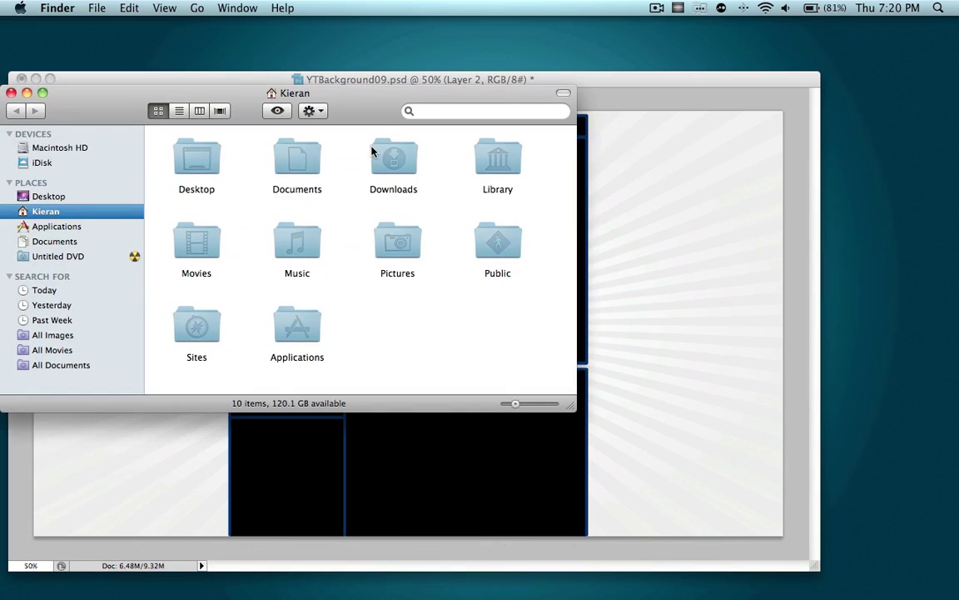
double_click(388, 160)
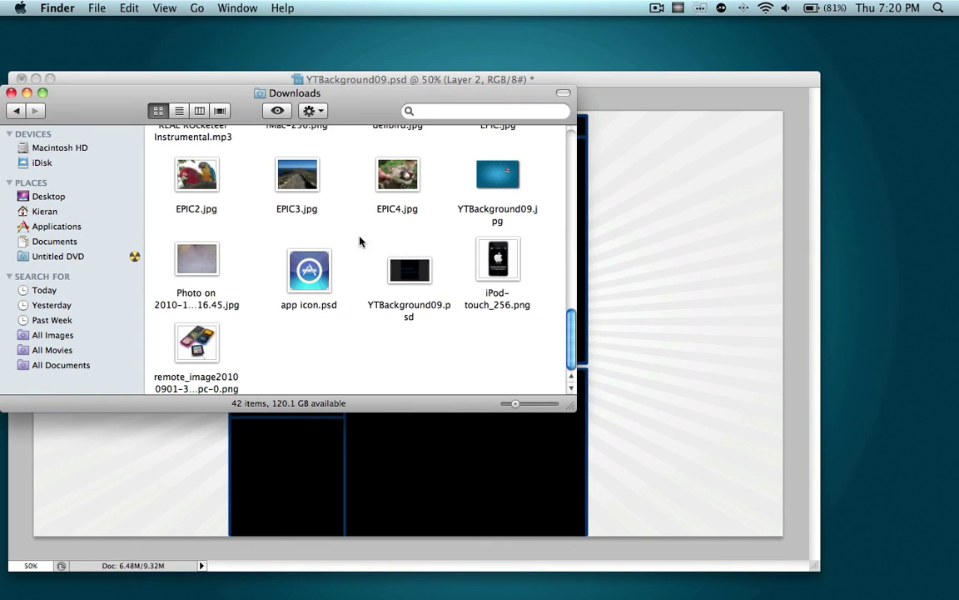
double_click(194, 329)
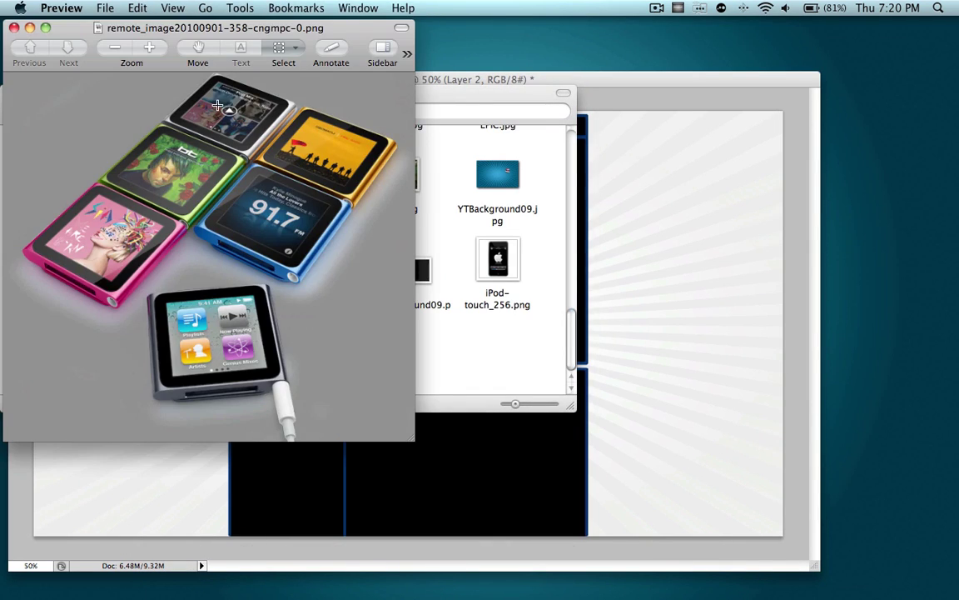
left_click_drag(62, 25, 165, 68)
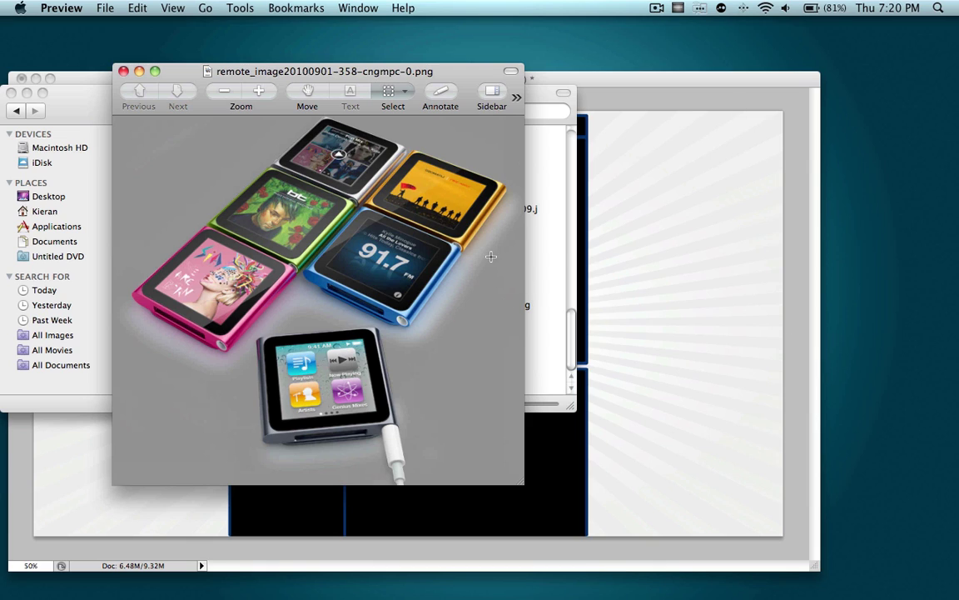
left_click(123, 72)
left_click_drag(177, 329, 649, 368)
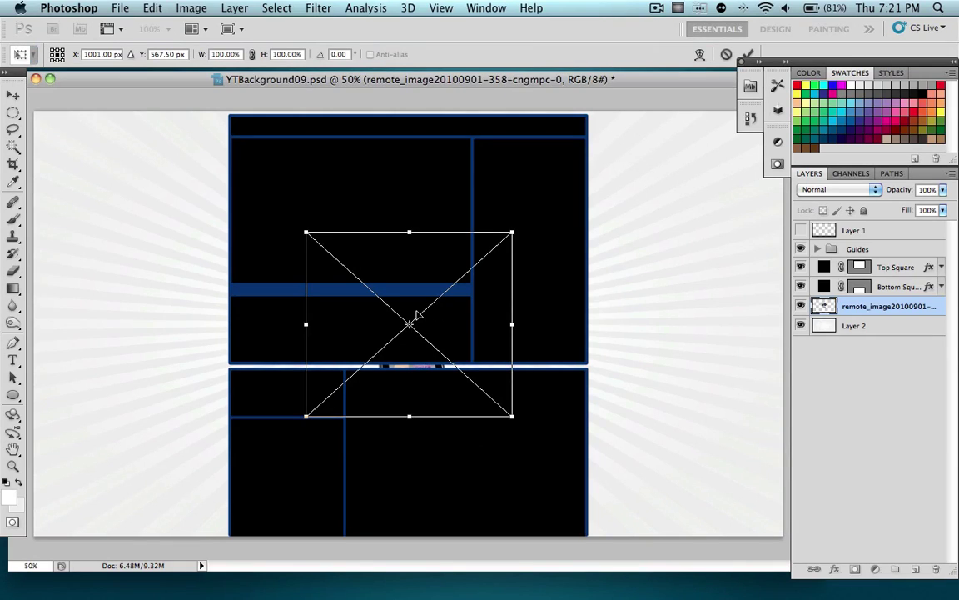
Step: Commit the placed iPod nano image, move its layer to the top, and rasterize it
key("Return")
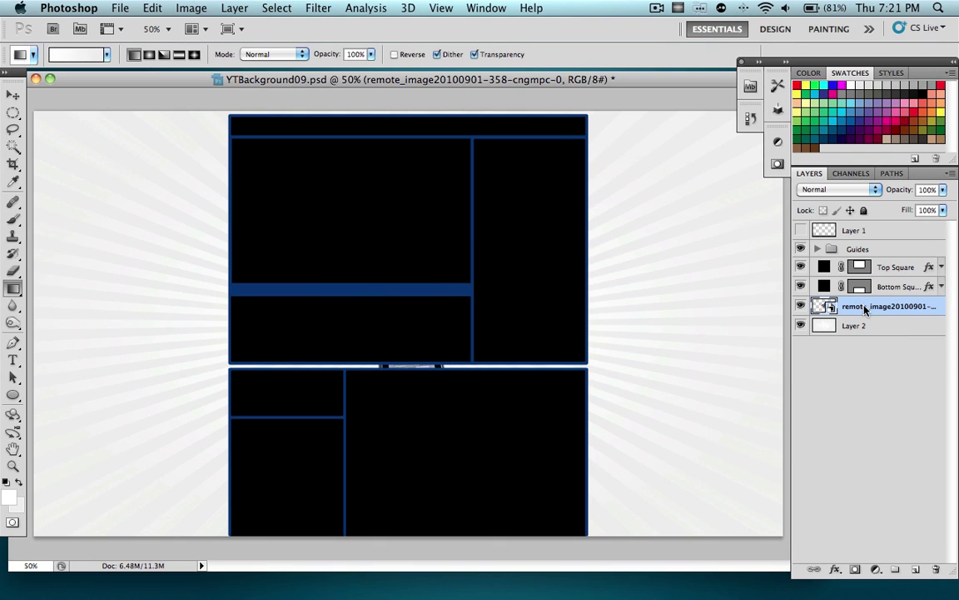
left_click_drag(864, 309, 864, 231)
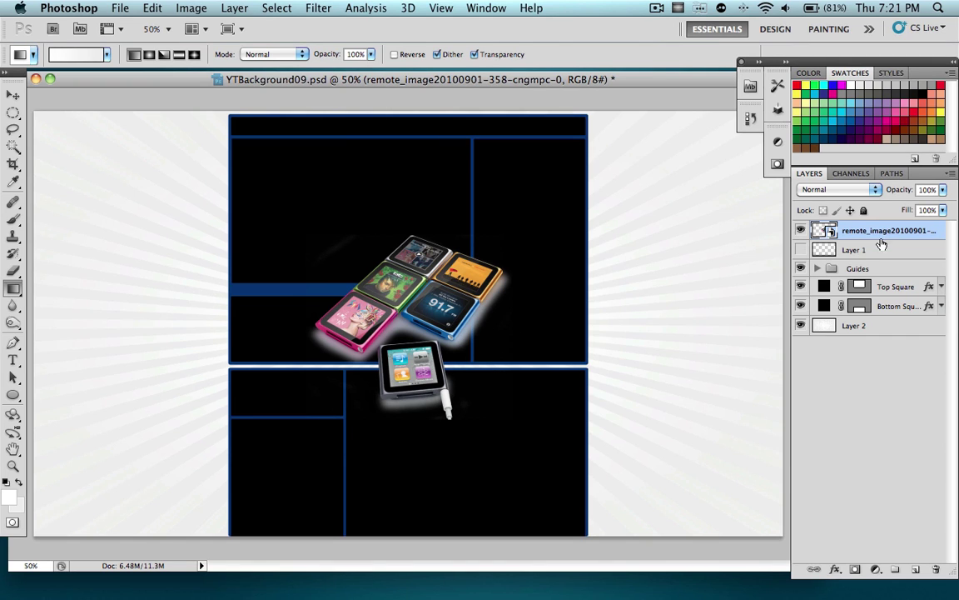
left_click(235, 8)
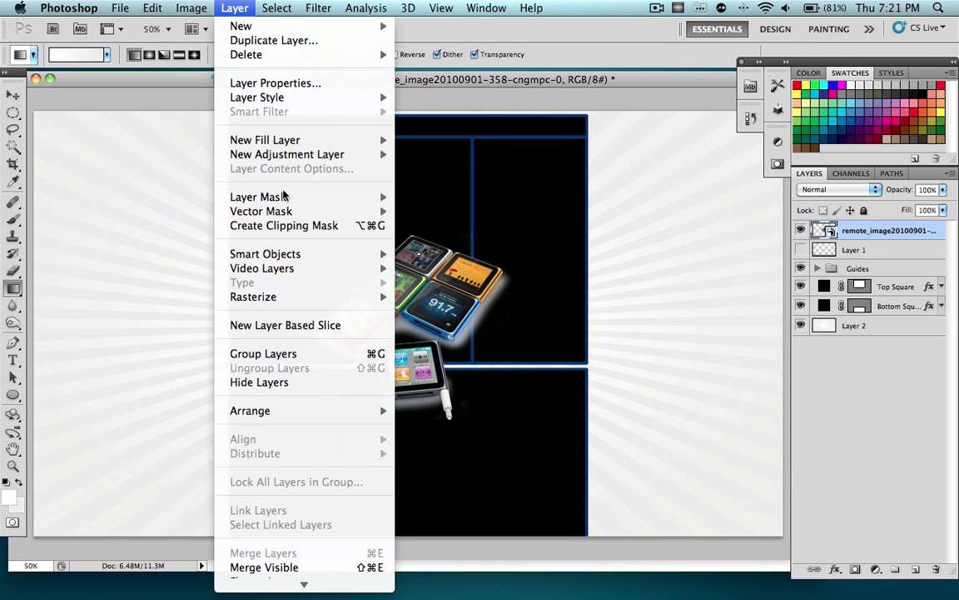
mouse_move(358, 296)
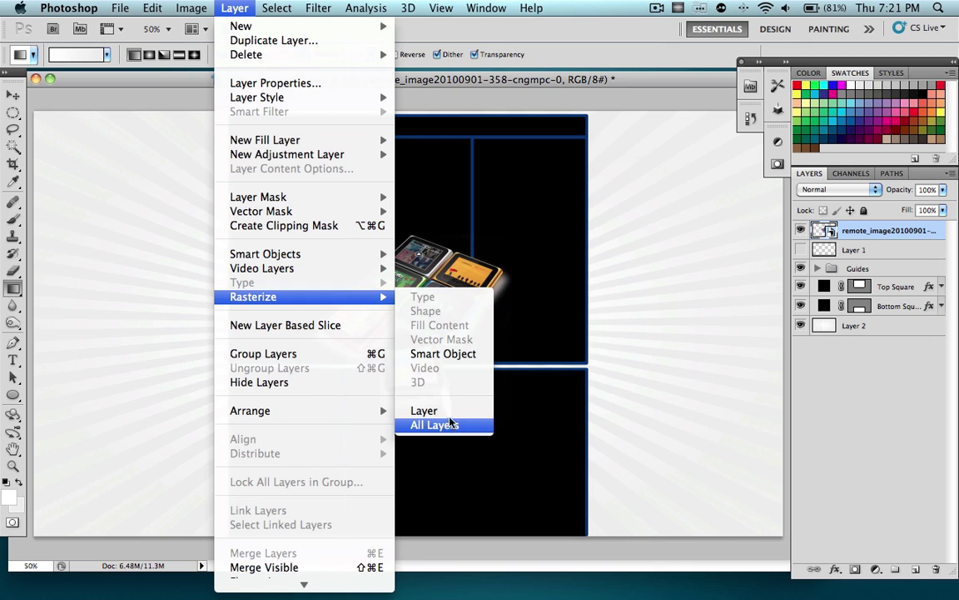
left_click(423, 410)
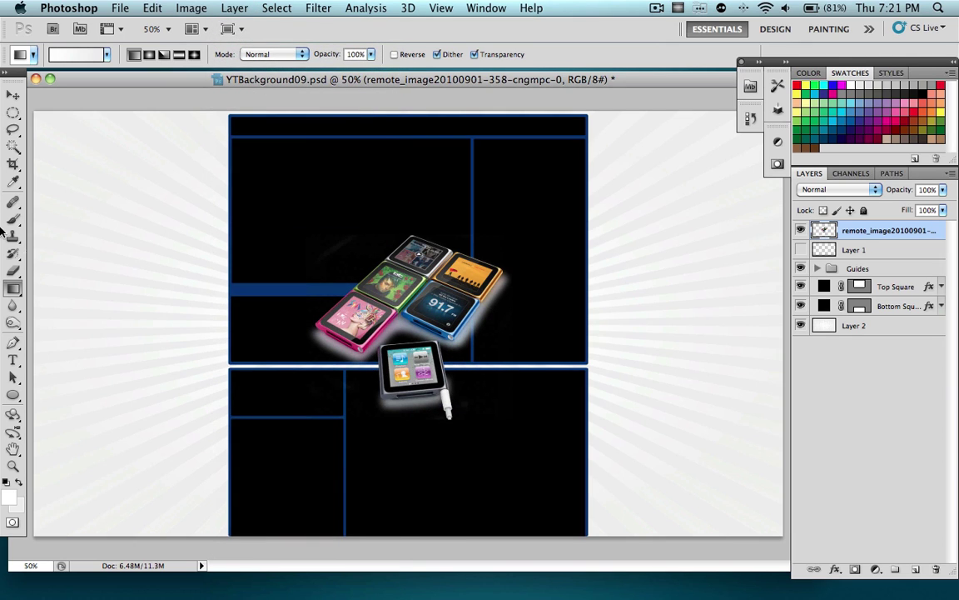
Step: Move the iPod nanos to the lower-right corner of the layout
left_click(13, 95)
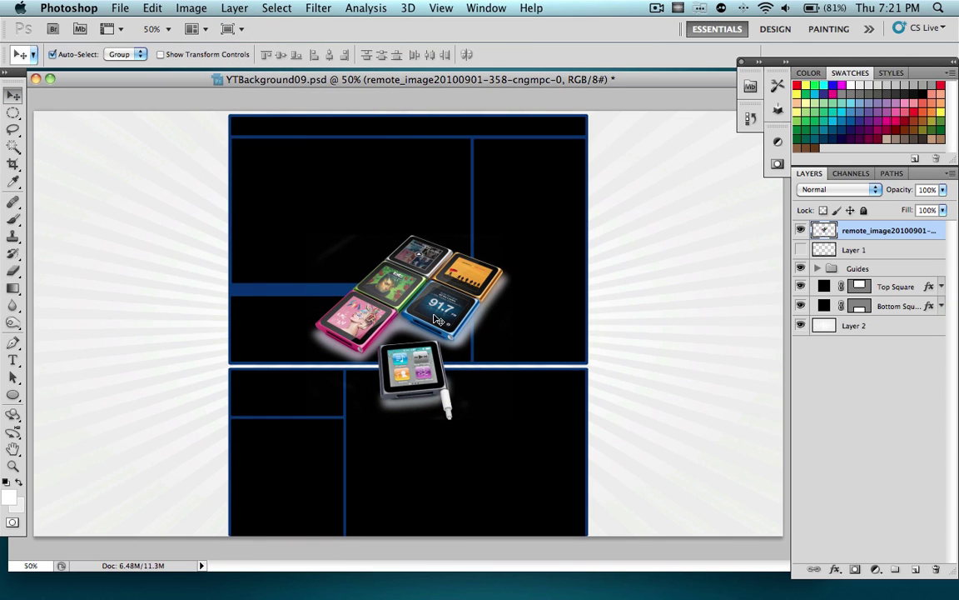
left_click_drag(435, 319, 608, 440)
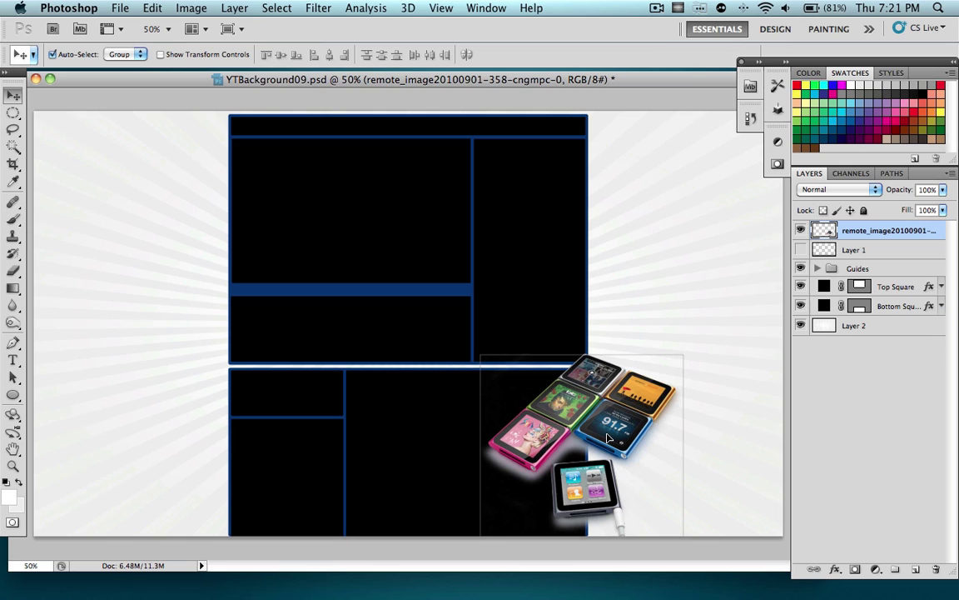
left_click_drag(608, 439, 608, 439)
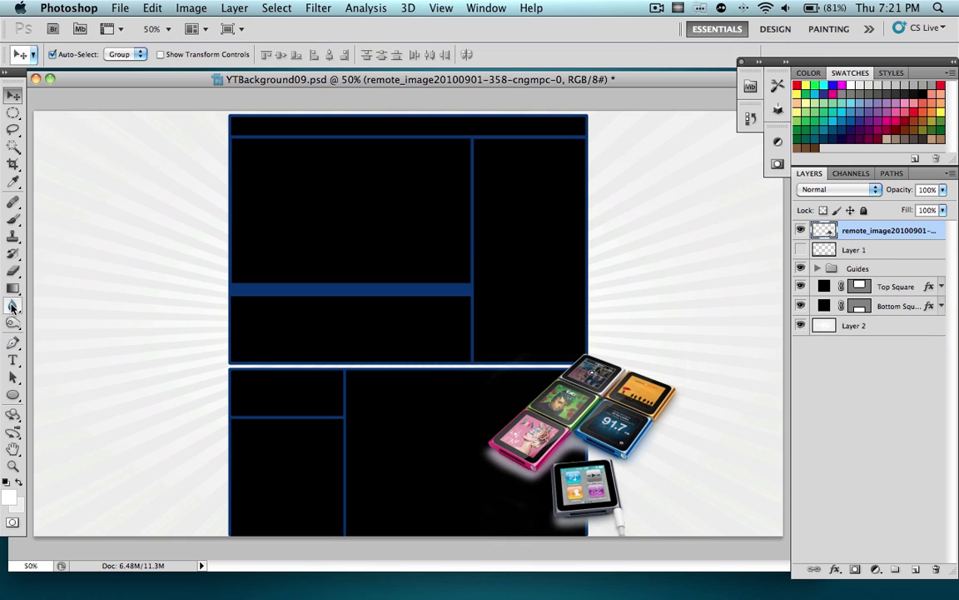
left_click(12, 271)
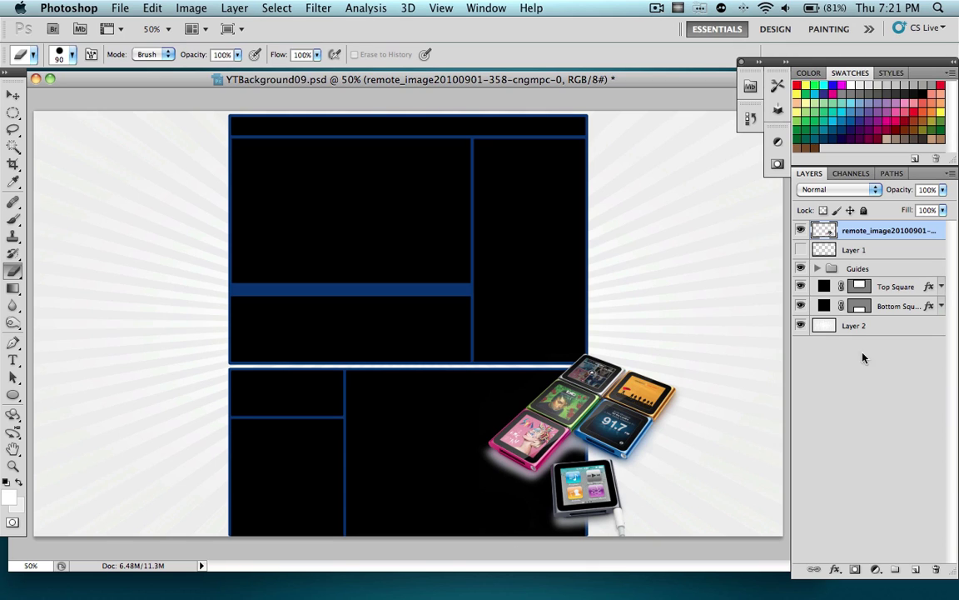
Step: Erase iPod pixels over the square's corner, send the layer below Bottom Square, and nudge it left
left_click_drag(866, 231, 866, 323)
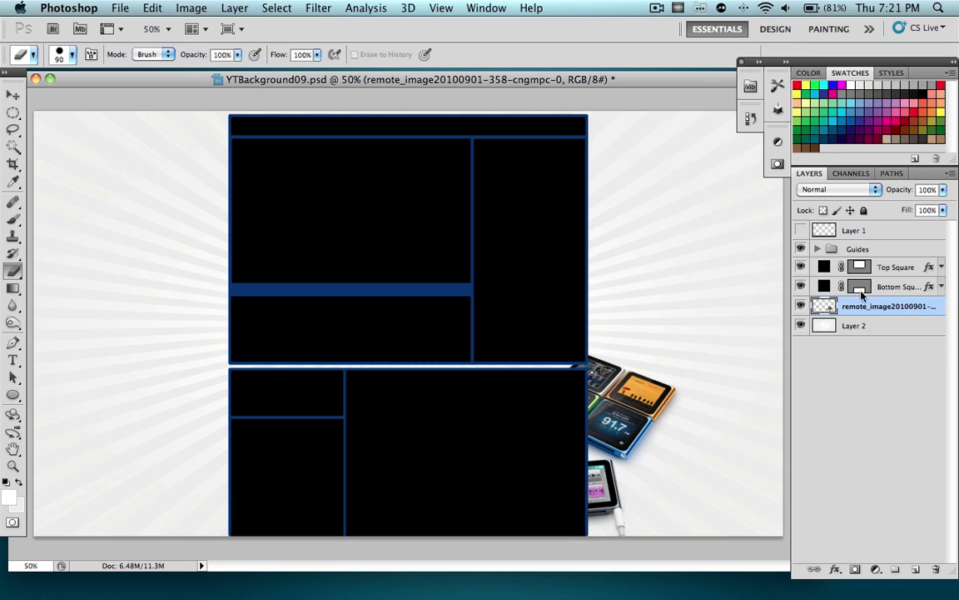
left_click_drag(886, 312, 870, 259)
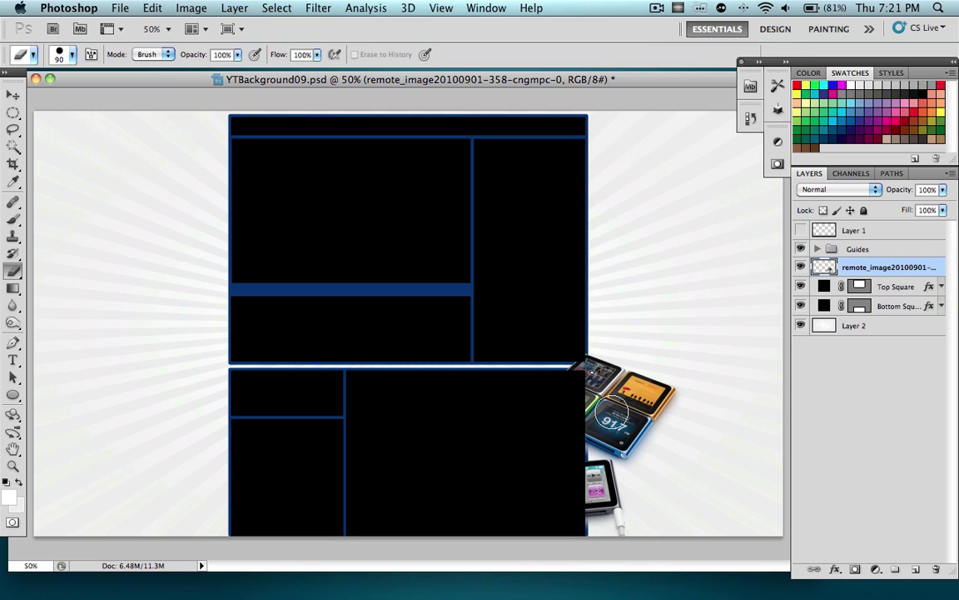
left_click_drag(558, 370, 573, 366)
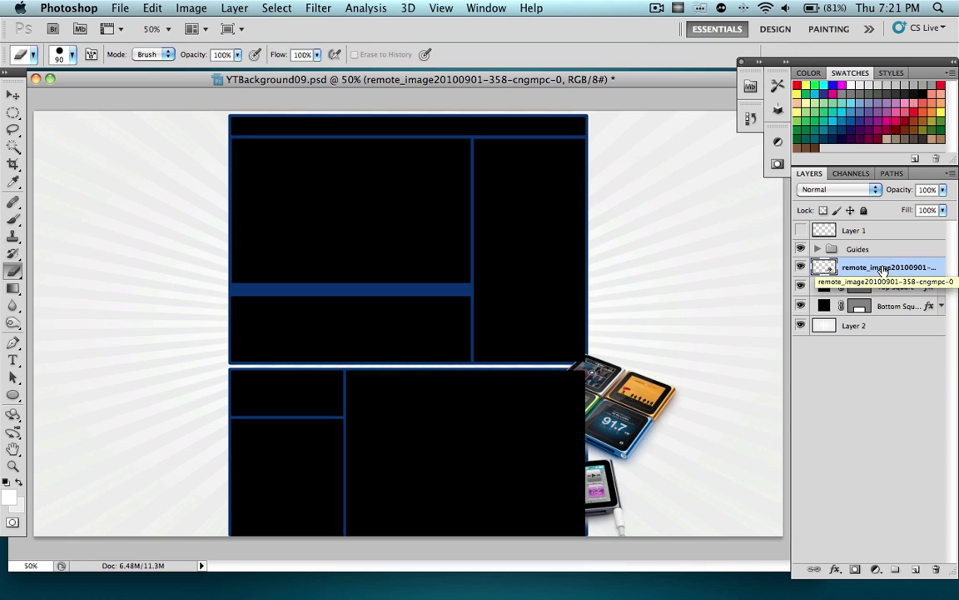
left_click_drag(883, 271, 878, 313)
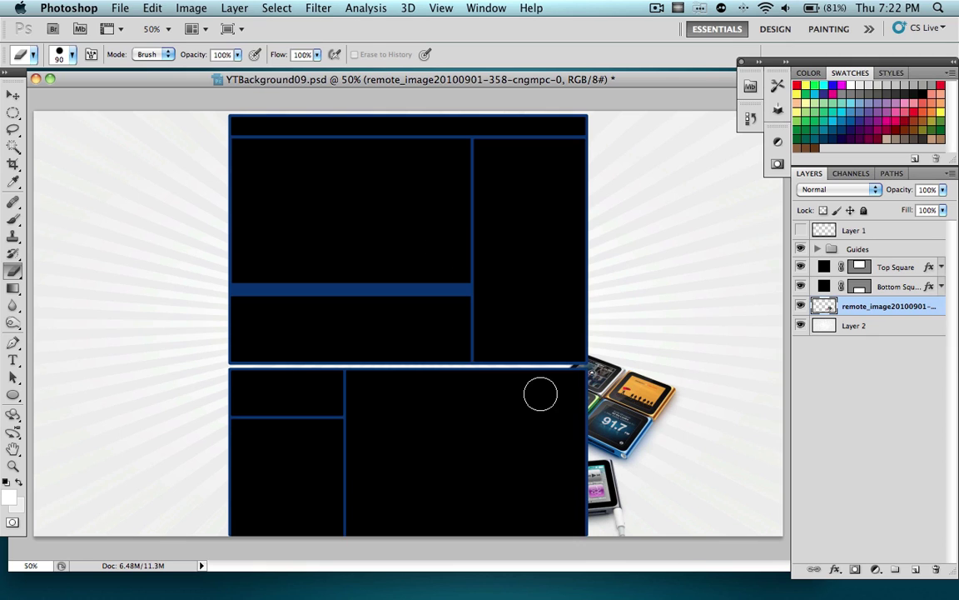
left_click(13, 94)
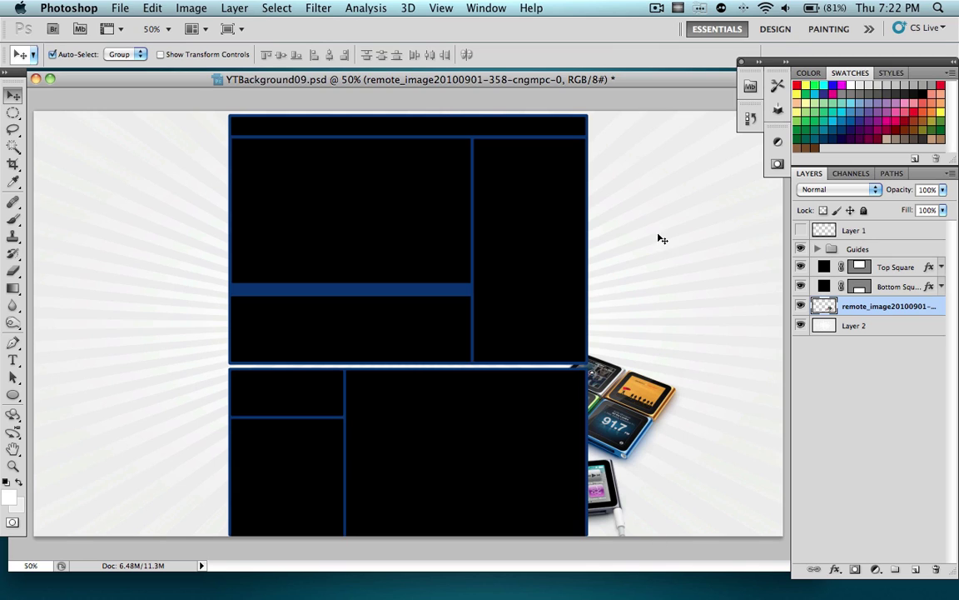
left_click_drag(579, 382, 630, 420)
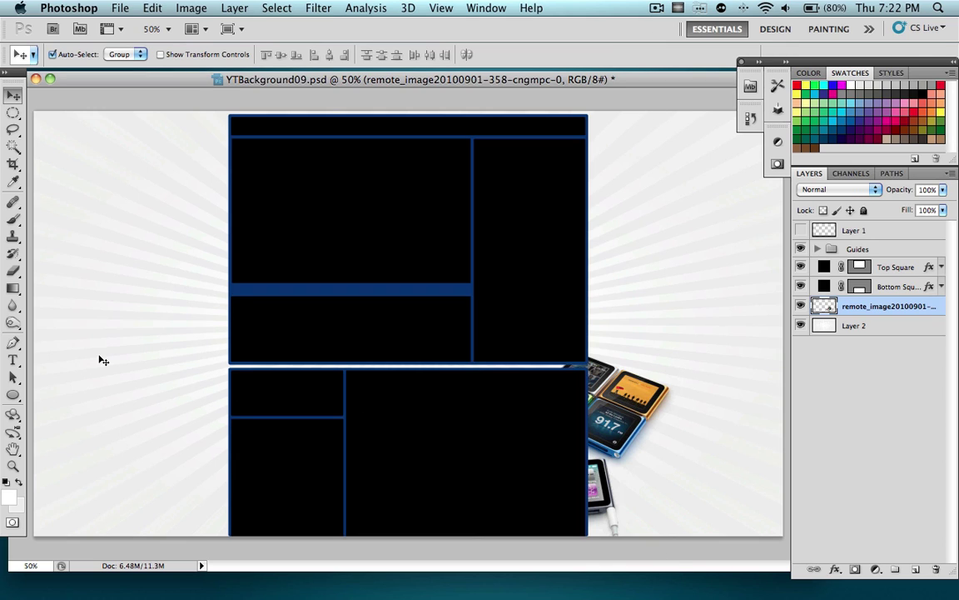
Step: Place the iPod touch picture from Downloads into the design and rasterize its layer
left_click(140, 590)
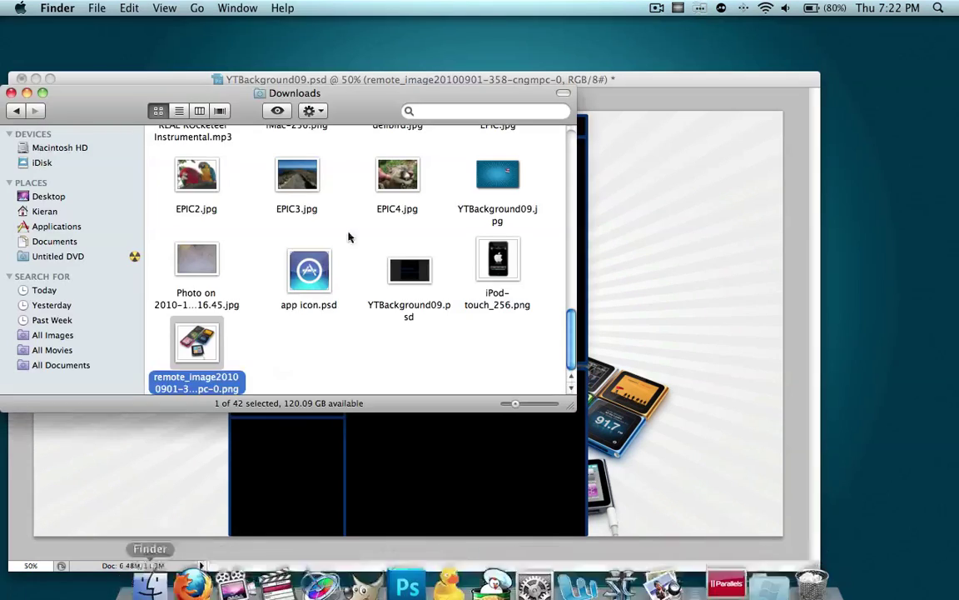
left_click_drag(497, 274, 583, 250)
key("Return")
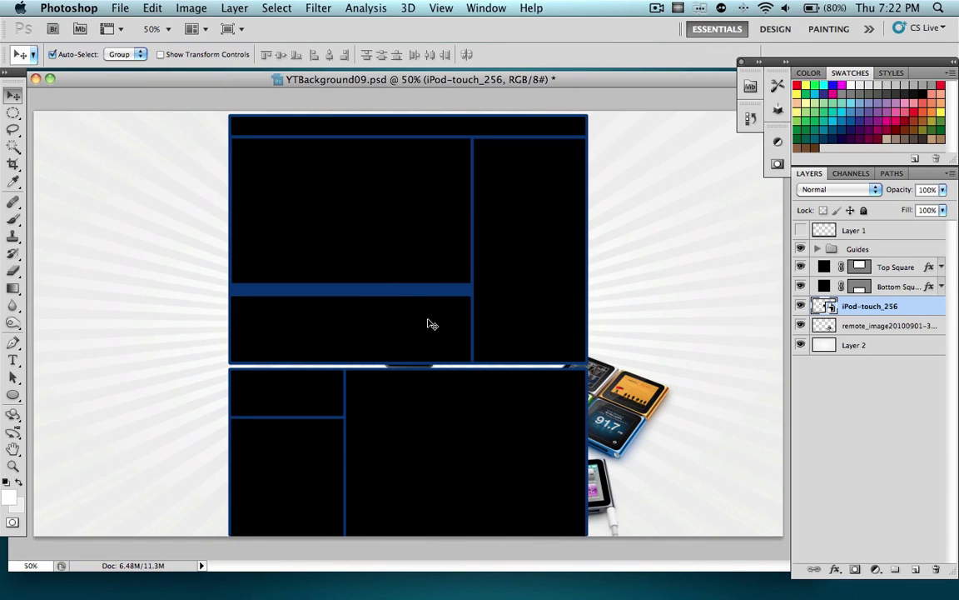
left_click(235, 8)
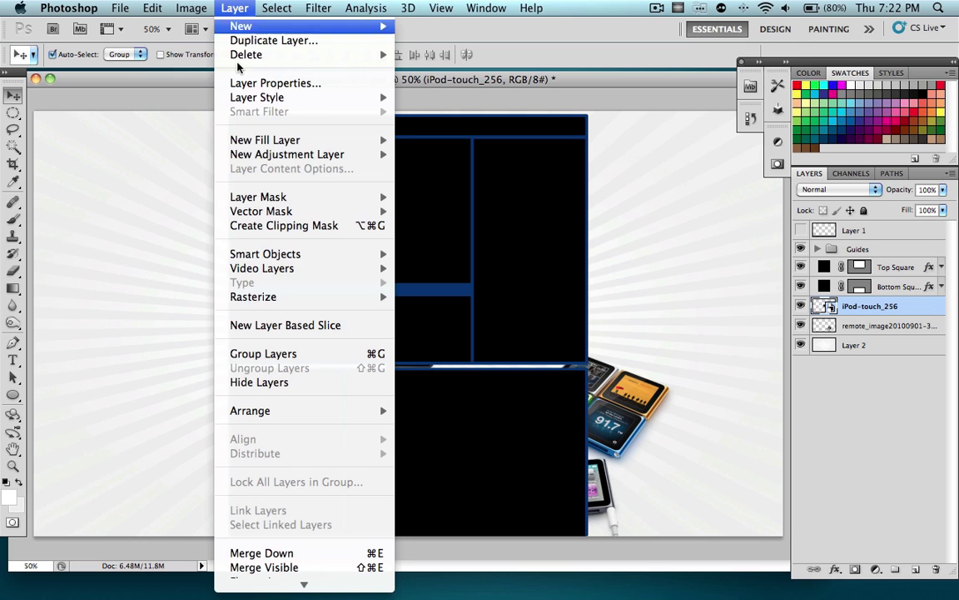
mouse_move(258, 296)
left_click(427, 410)
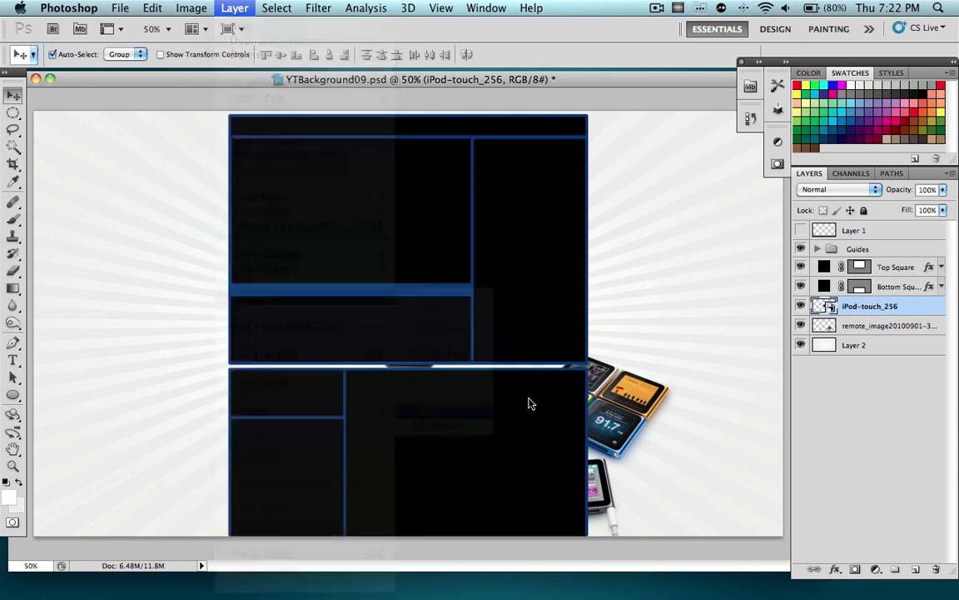
Step: Move the iPod touch layer to the top, place it left of the layout, and tilt it
left_click_drag(896, 312, 885, 228)
left_click_drag(262, 300, 203, 229)
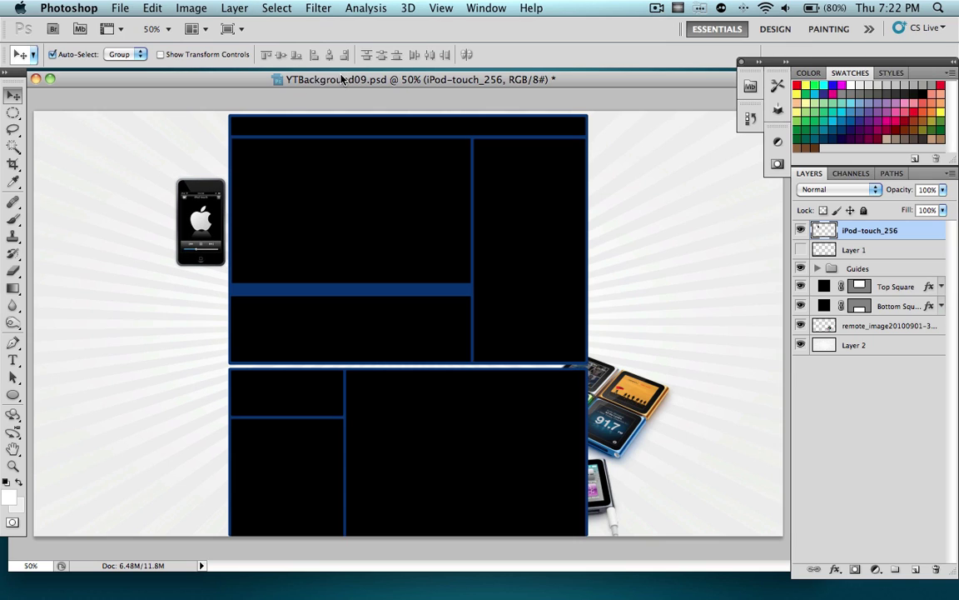
left_click(153, 7)
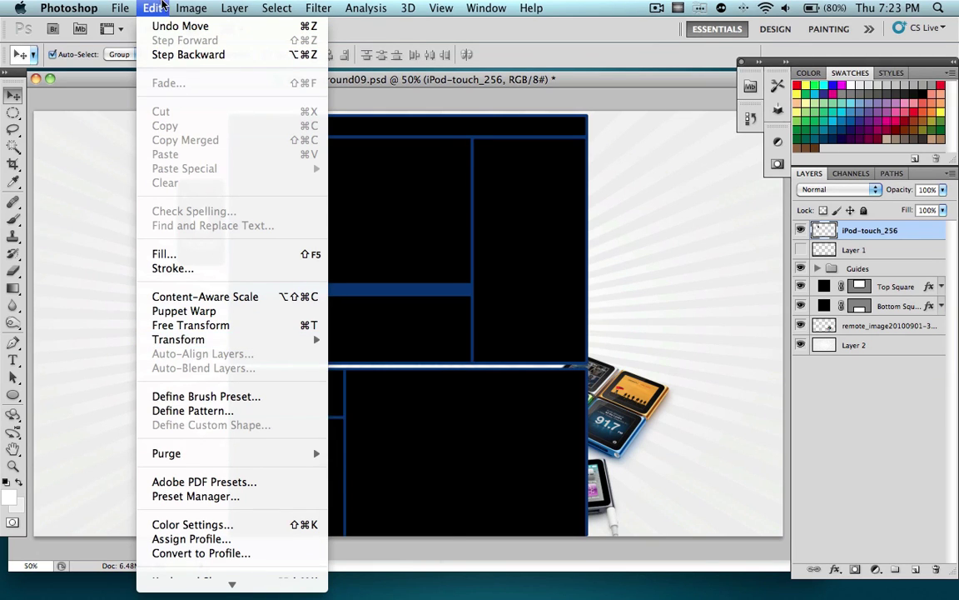
mouse_move(183, 340)
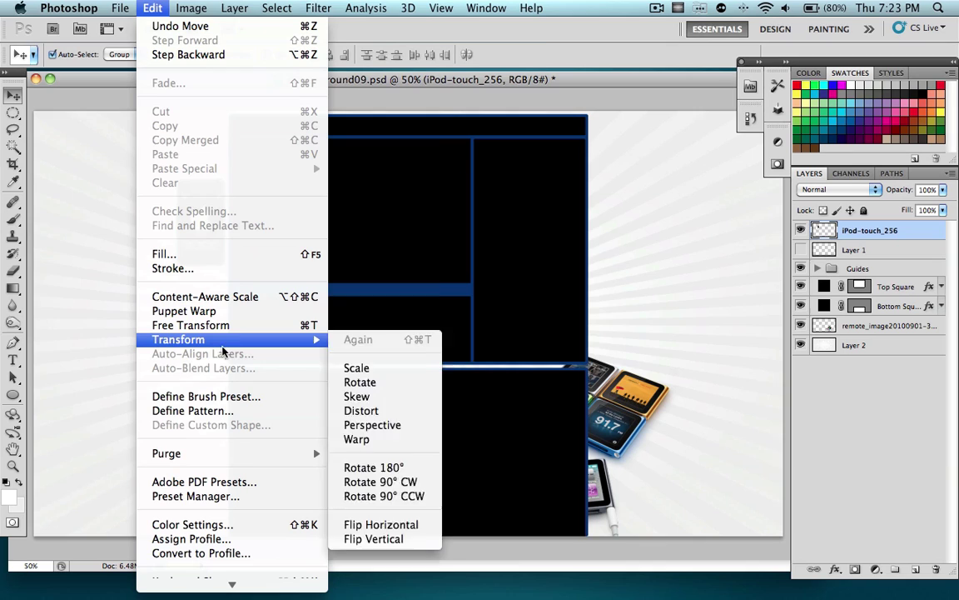
left_click(375, 388)
left_click_drag(230, 271, 254, 267)
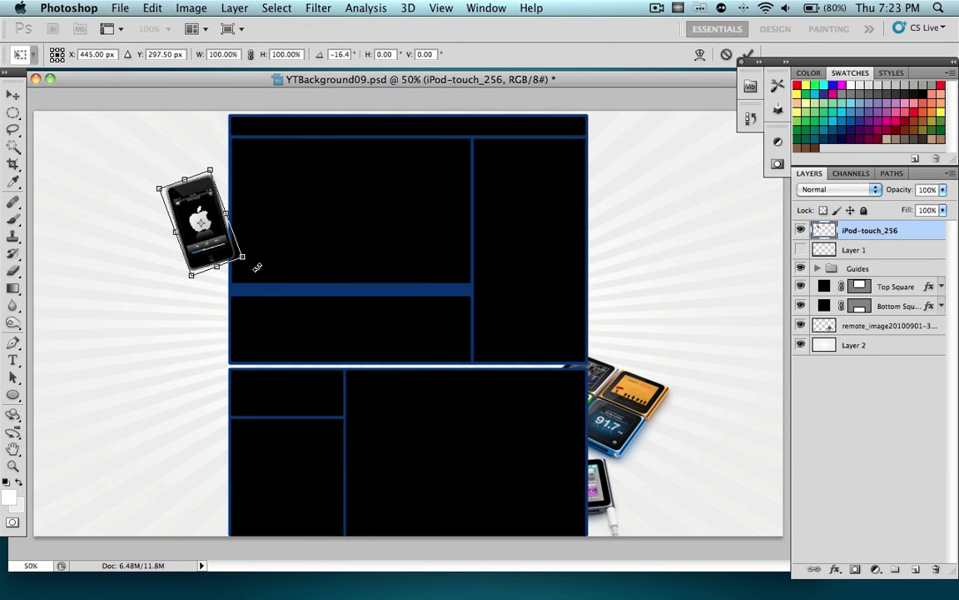
key("Return")
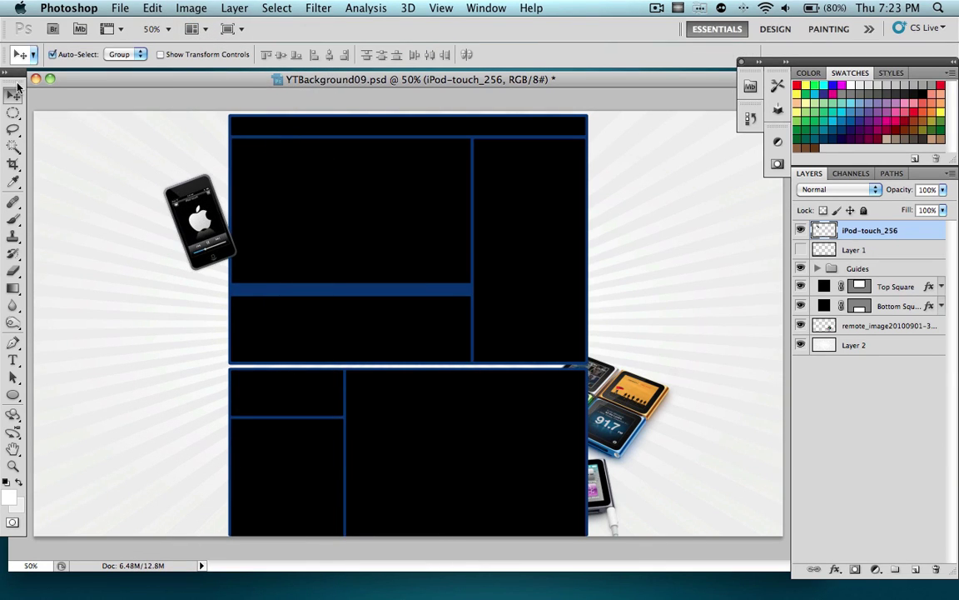
Step: Tuck the iPod-touch_256 layer beneath the squares and nudge the image slightly right and down
left_click_drag(190, 190, 204, 207)
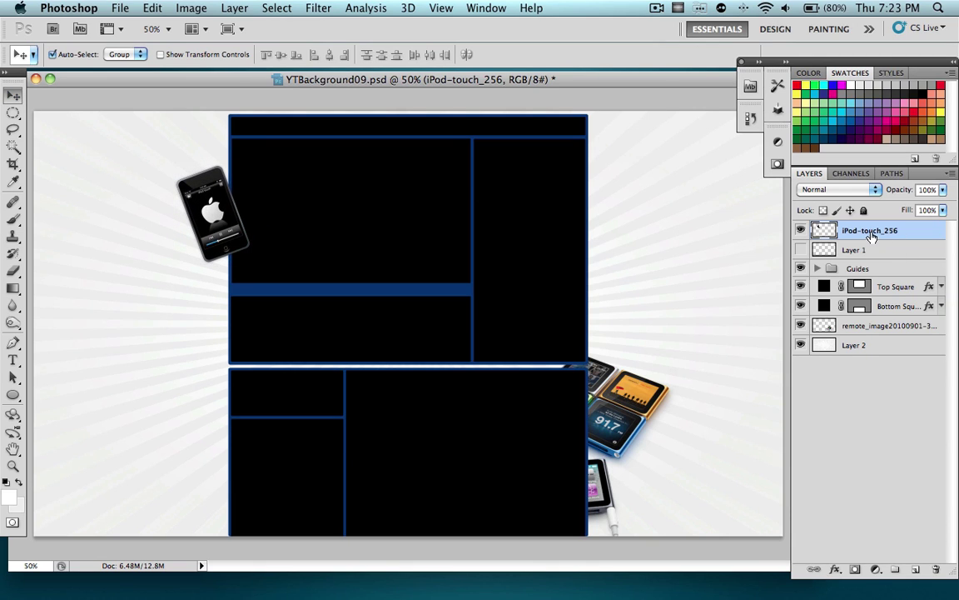
left_click_drag(866, 232, 866, 312)
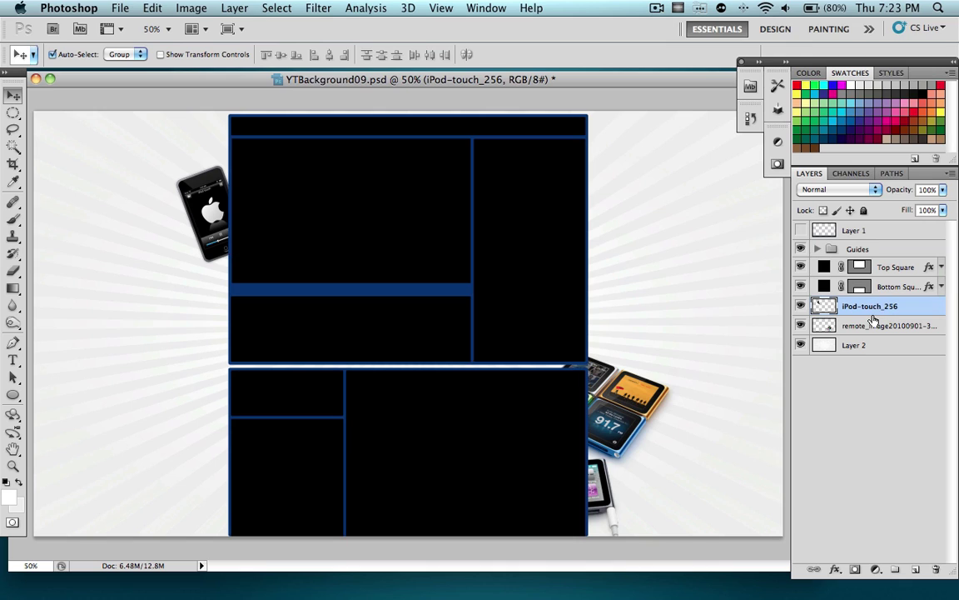
left_click_drag(227, 215, 235, 221)
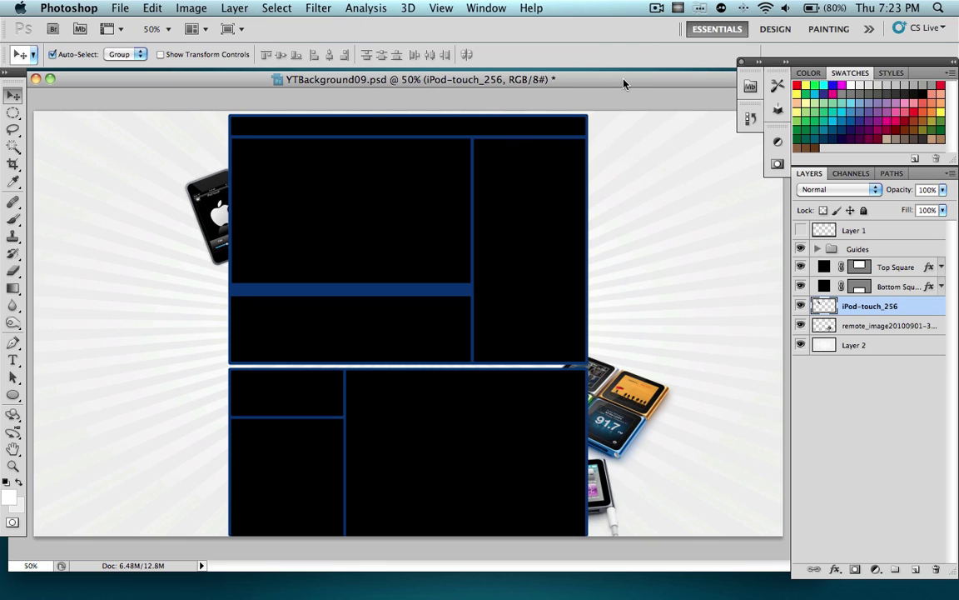
Step: Select Layer 2, the white starburst background, and delete it with the trash icon
left_click_drag(623, 84, 621, 83)
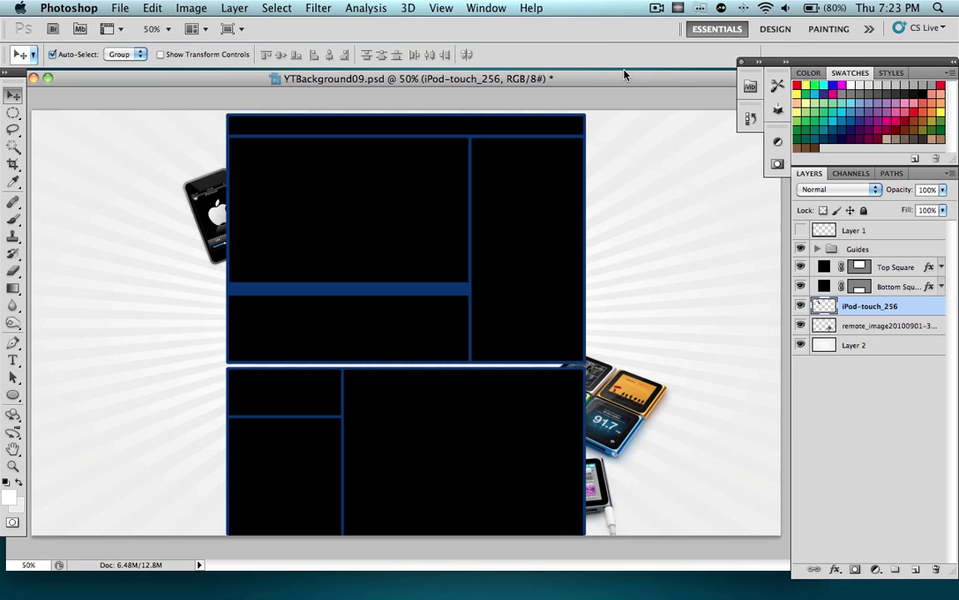
left_click(868, 354)
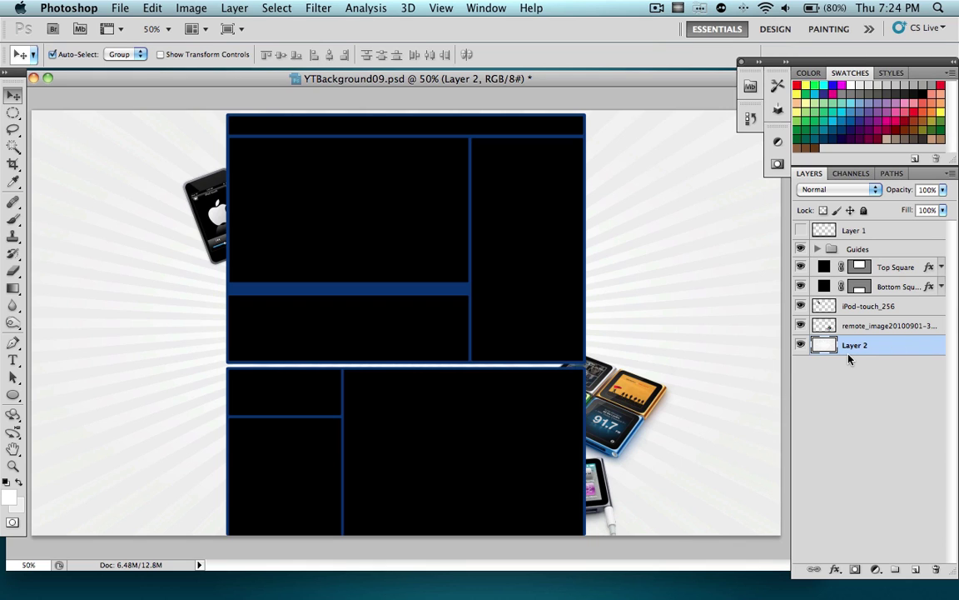
left_click(938, 573)
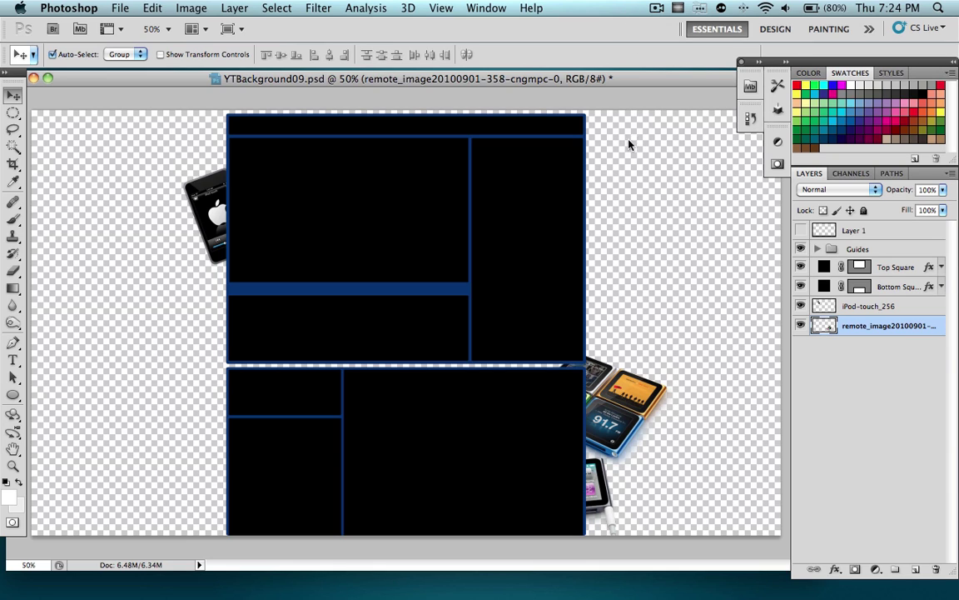
Step: In Canvas Size, switch units to pixels and change the height to 1283, keeping the 2000-pixel width
left_click(191, 7)
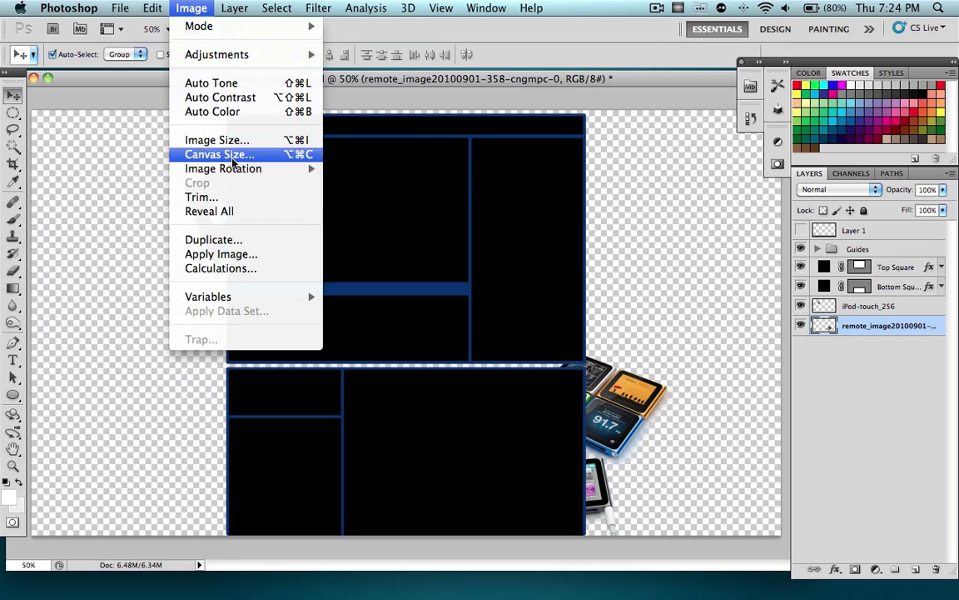
left_click(210, 154)
left_click(485, 212)
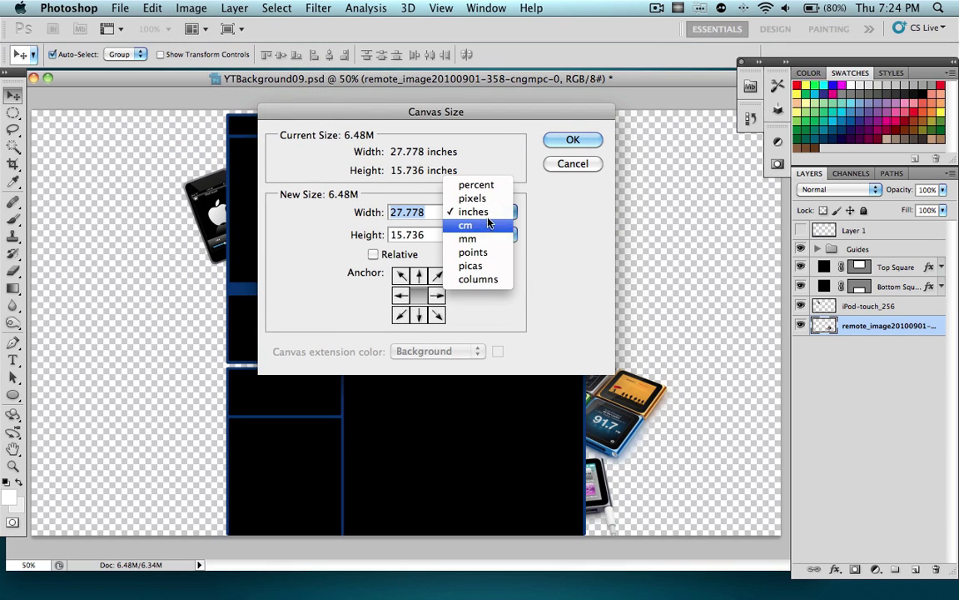
left_click(471, 195)
left_click(423, 234)
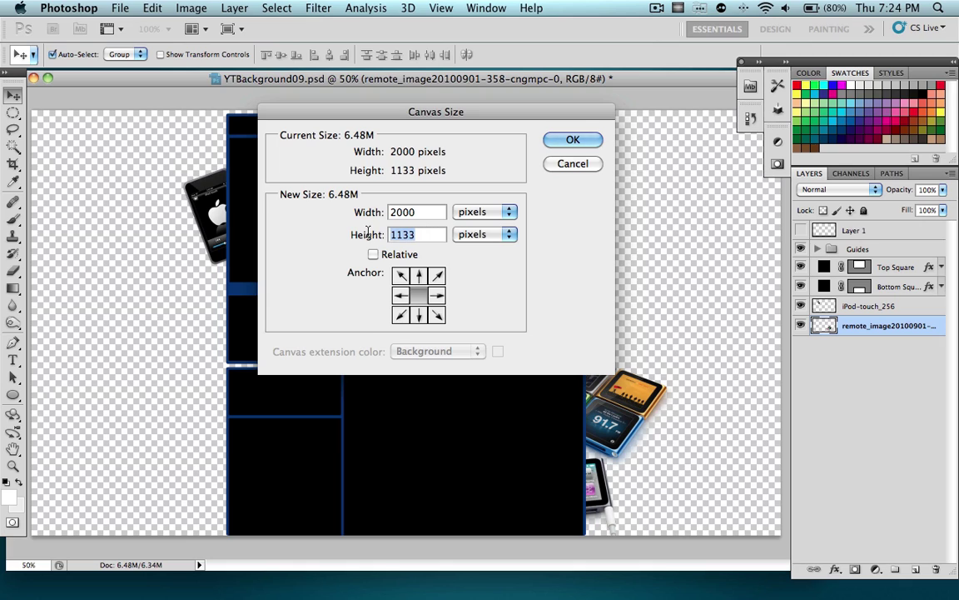
left_click_drag(421, 235, 400, 235)
type("1")
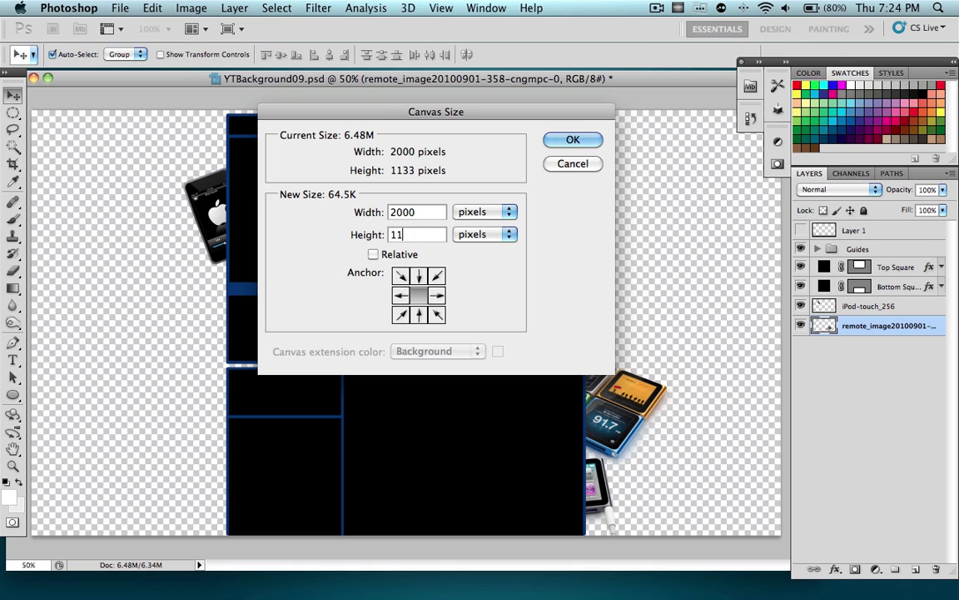
key("BackSpace")
type("283")
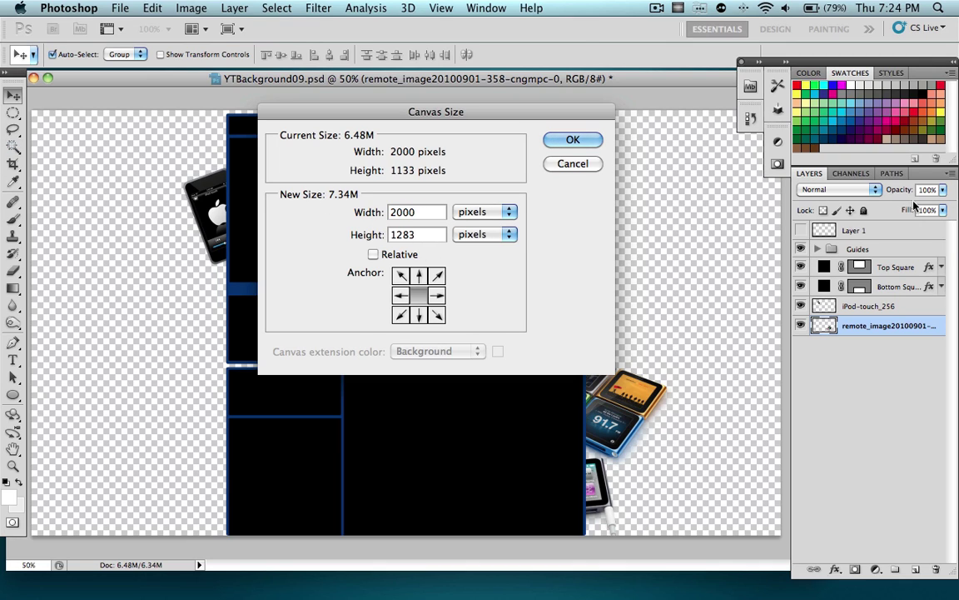
left_click(566, 141)
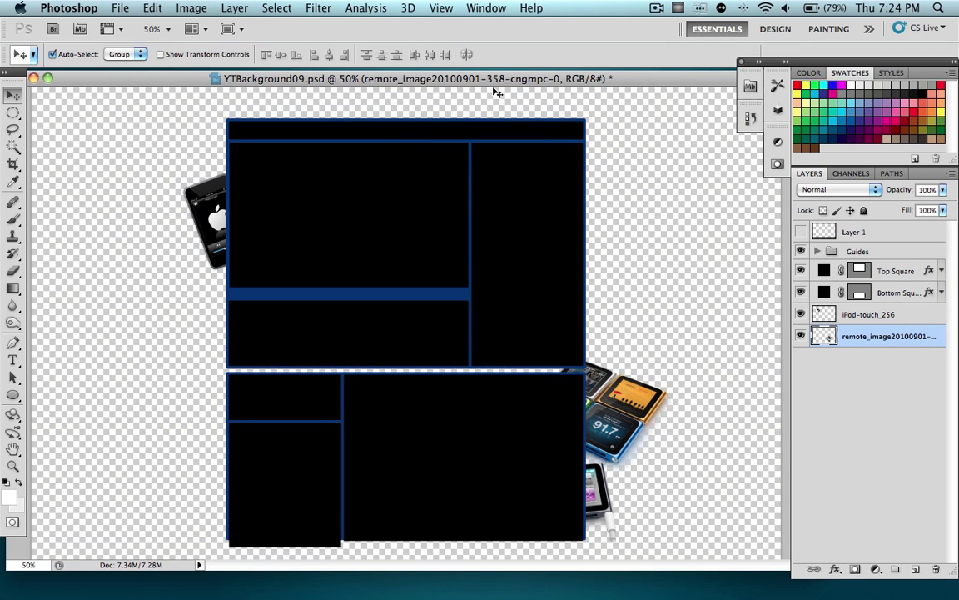
Step: Select remote_image, iPod-touch_256, Bottom Square, Top Square and the Guides group together
scroll(583, 208, "down", 1)
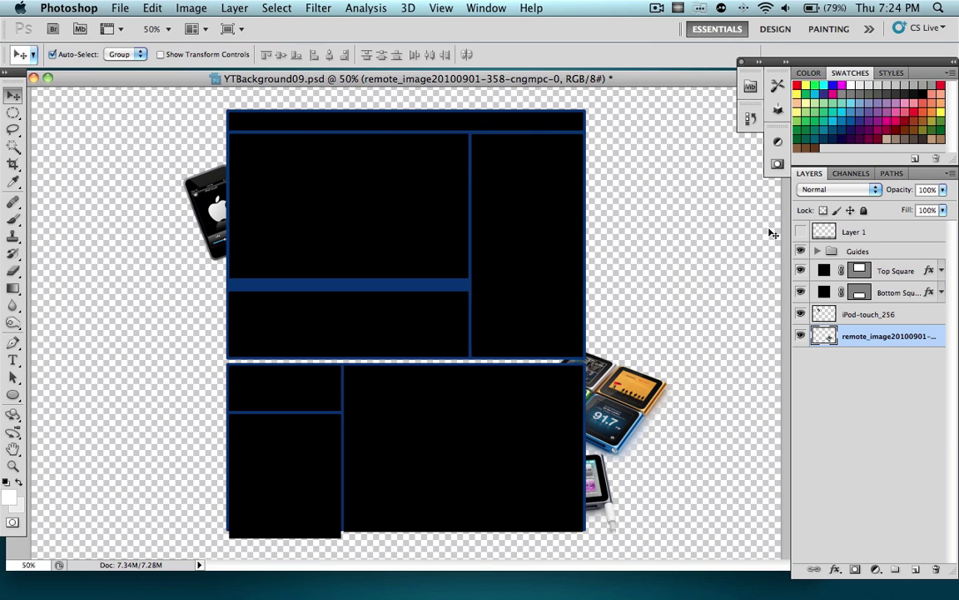
scroll(658, 375, "up", 1)
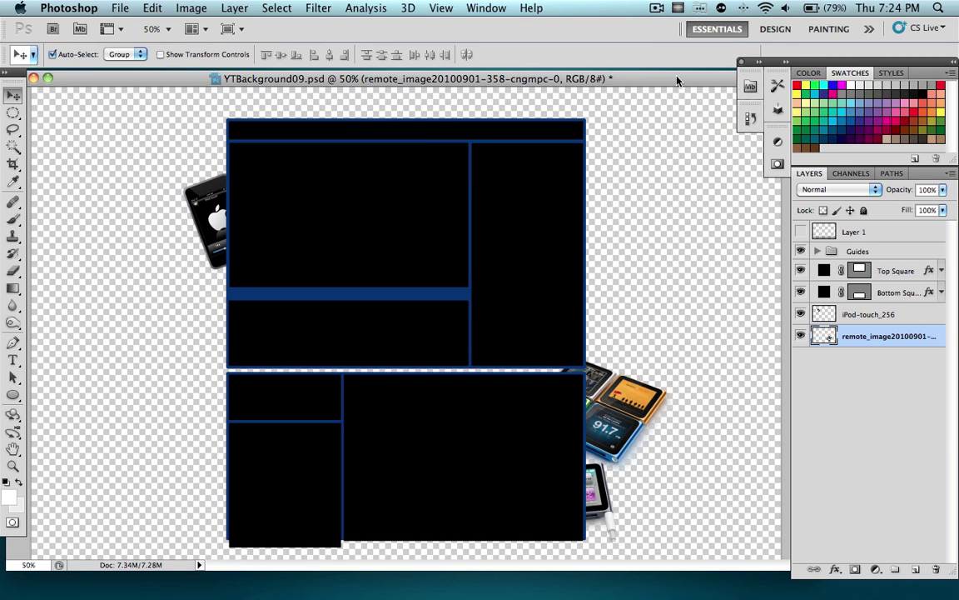
scroll(654, 200, "down", 1)
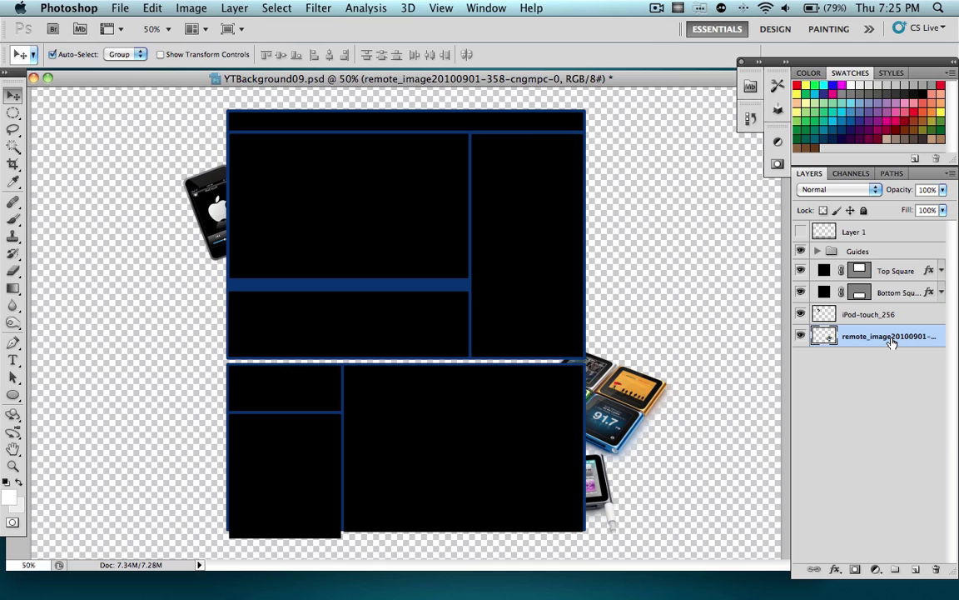
left_click(871, 354)
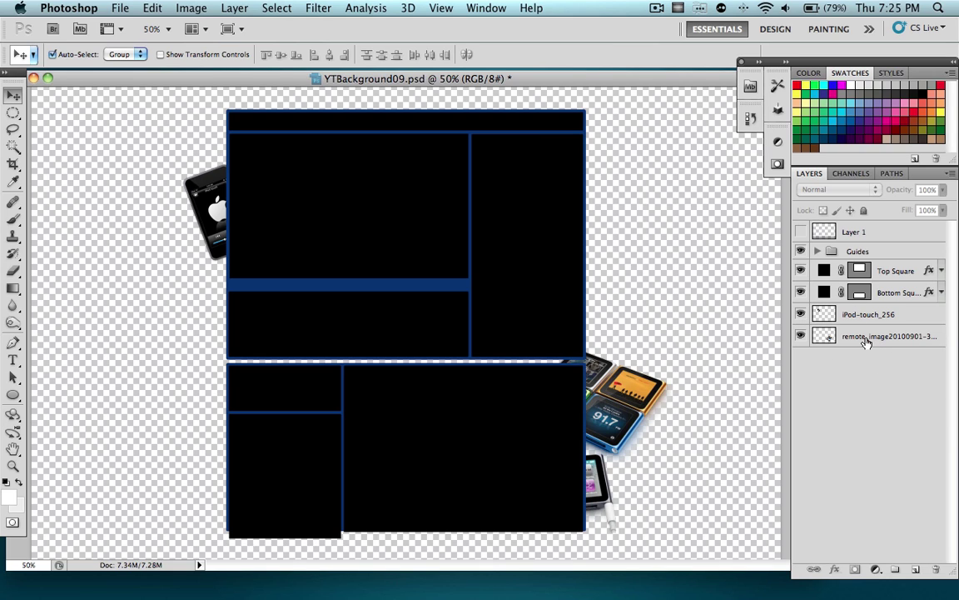
left_click(877, 343)
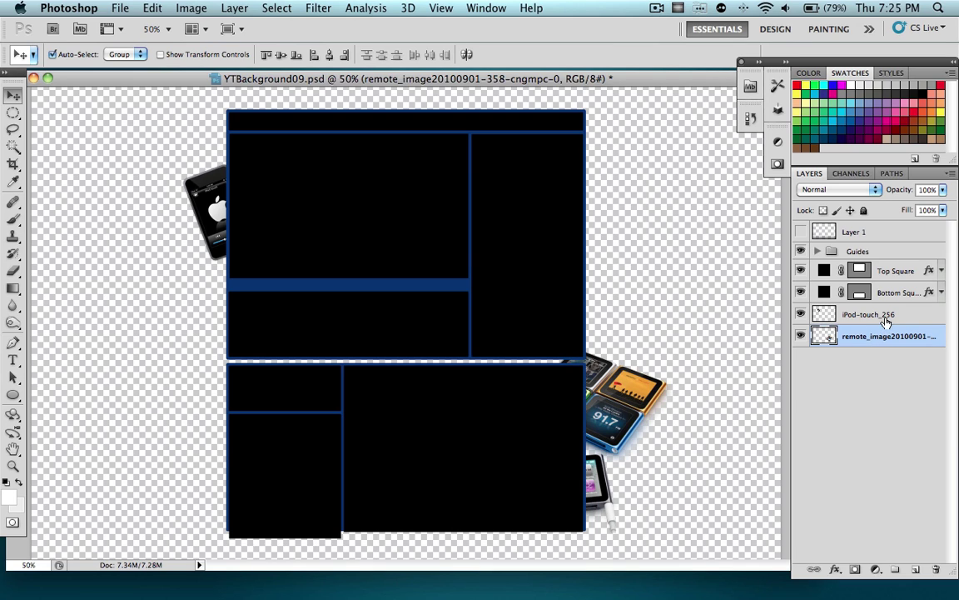
left_click(879, 317, "shift")
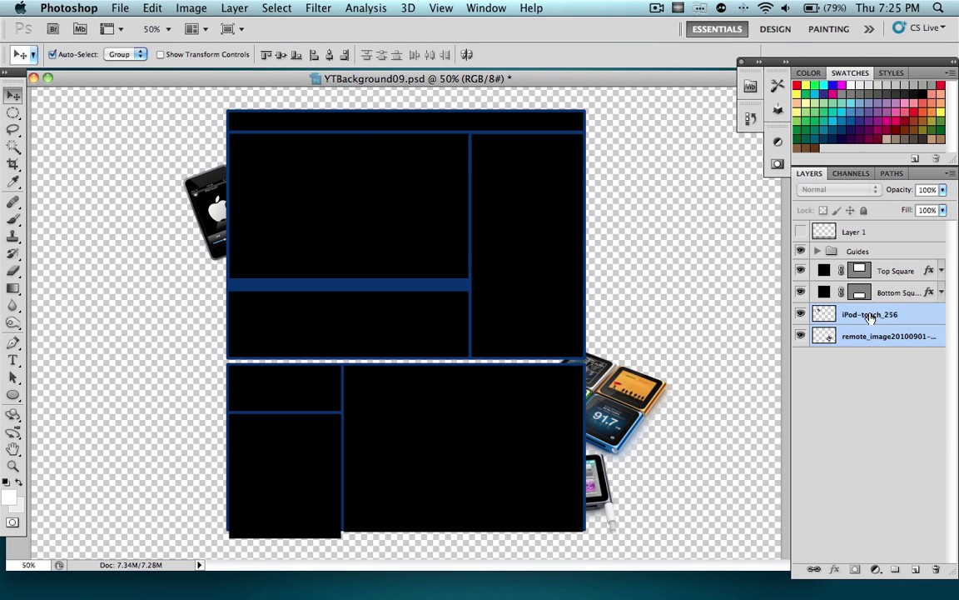
left_click(885, 298, "shift")
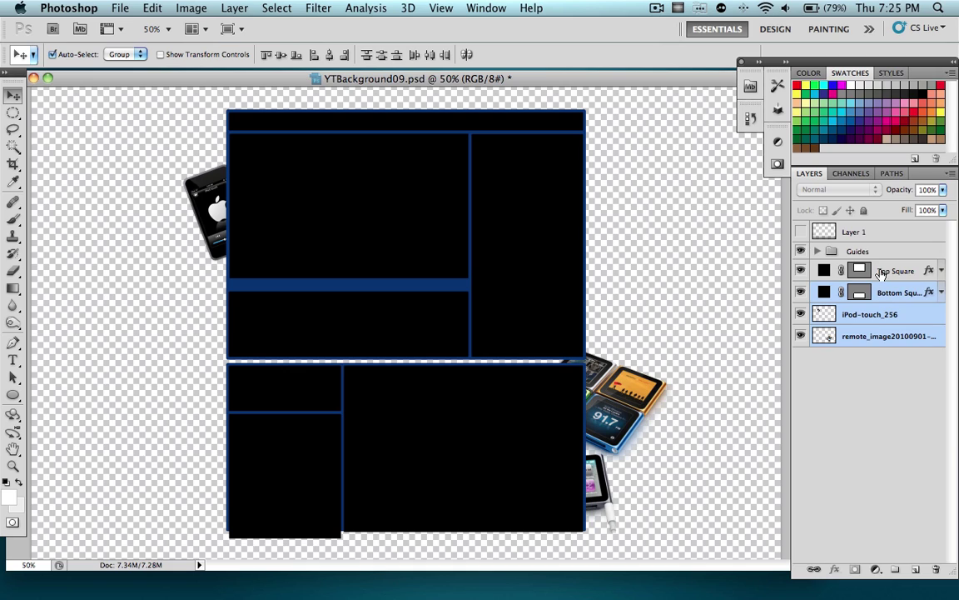
left_click(895, 271, "shift")
left_click(871, 252, "shift")
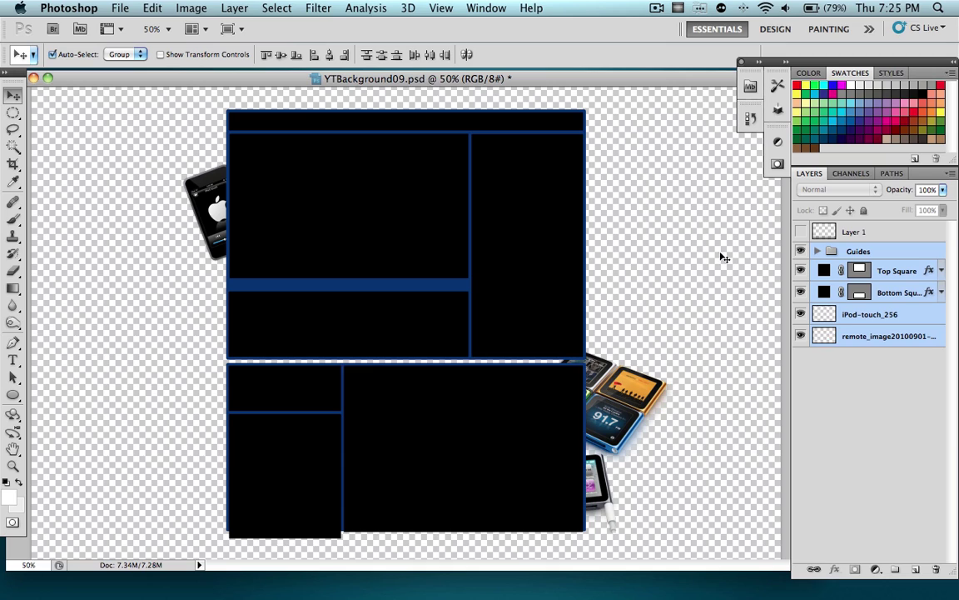
Step: Nudge the selected layout and iPod layers down the taller canvas with the arrow key
key("Down")
key("Down")
key("Down")
key("Down")
key("Down")
key("Down")
key("Down")
key("Down")
key("Down")
key("Down")
key("Down")
key("Down")
key("Down")
key("Down")
key("Down")
key("Down")
key("Down")
key("Down")
key("Down")
key("Down")
key("Down")
key("Down")
key("Down")
key("Down")
key("Down")
key("Down")
key("Down")
key("Down")
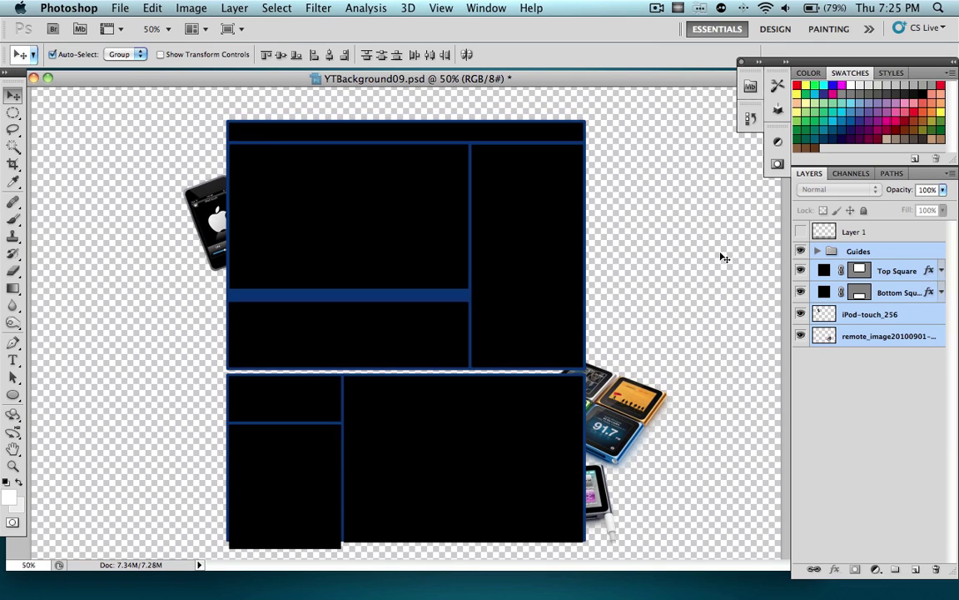
left_click_drag(503, 68, 392, 66)
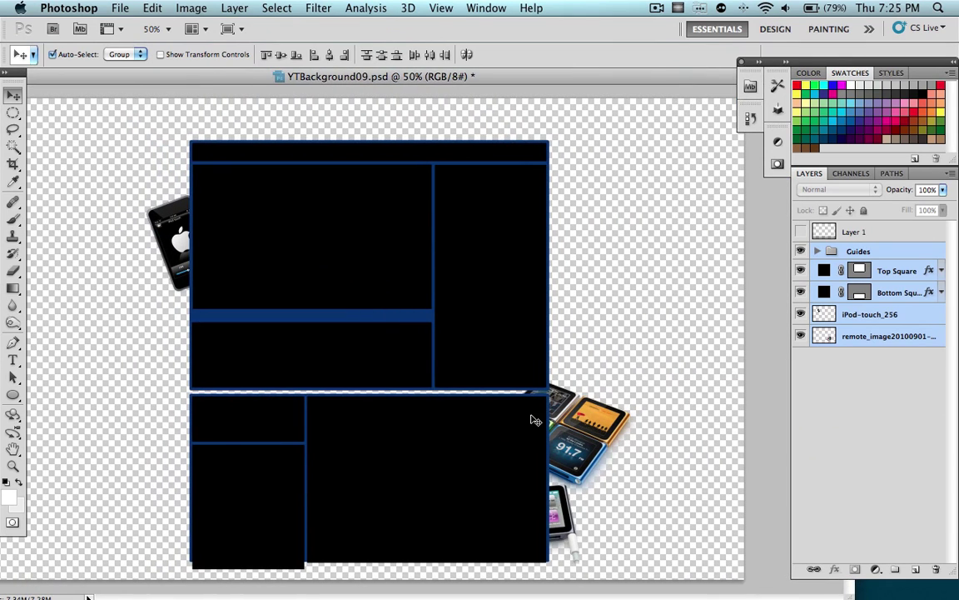
key("Down")
key("Down")
key("Down")
key("Down")
key("Down")
key("Down")
key("Down")
key("Down")
key("Down")
key("Down")
key("Down")
key("Down")
key("Down")
key("Down")
key("Down")
key("Down")
key("Down")
key("Down")
key("Down")
key("Down")
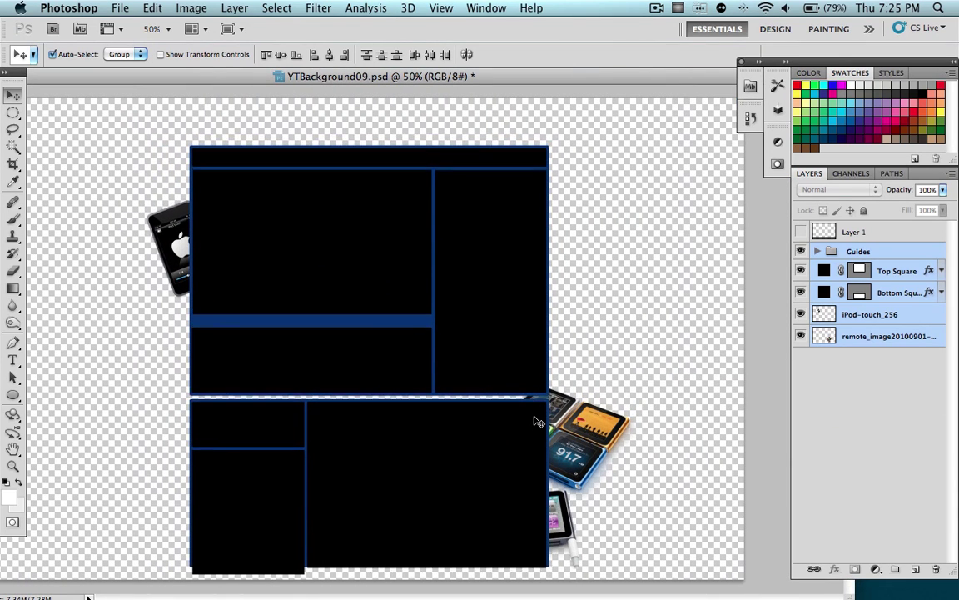
key("Down")
key("Down")
key("Down")
key("Down")
key("Down")
key("Down")
key("Down")
key("Down")
key("Down")
key("Down")
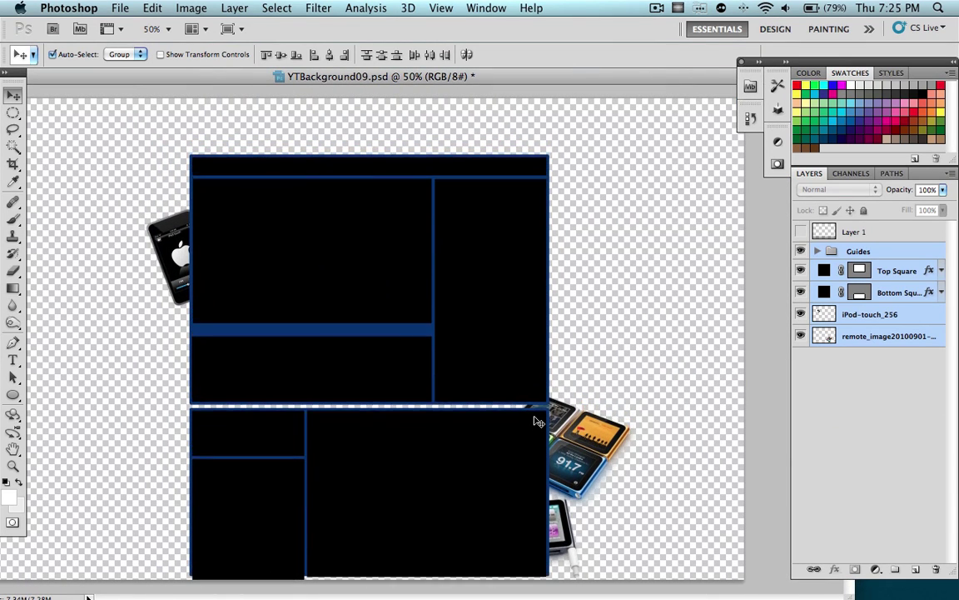
key("Down")
key("Down")
key("Down")
key("Down")
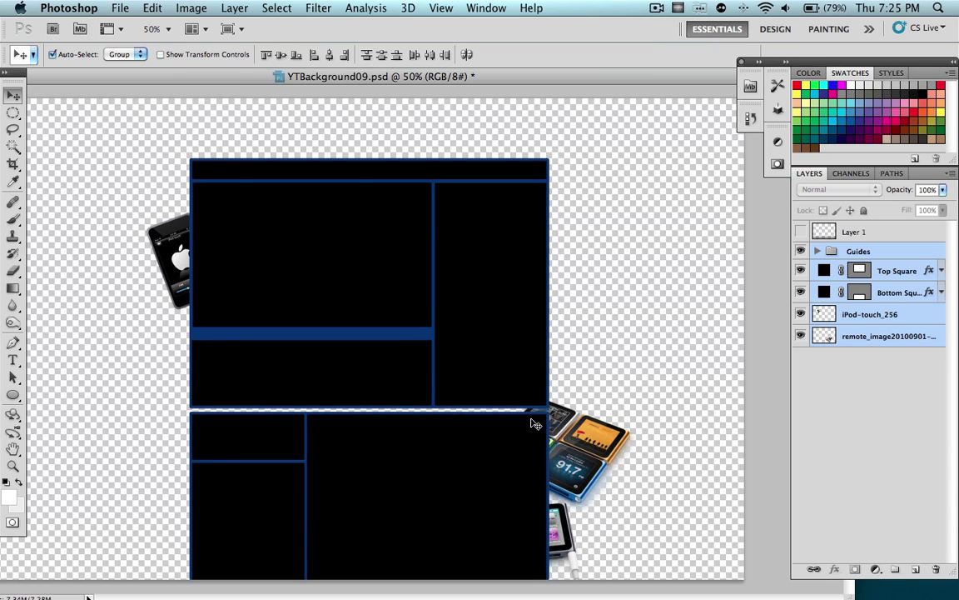
Step: Reposition and narrow the document window, then maximise it to fill the workspace
left_click_drag(376, 78, 421, 77)
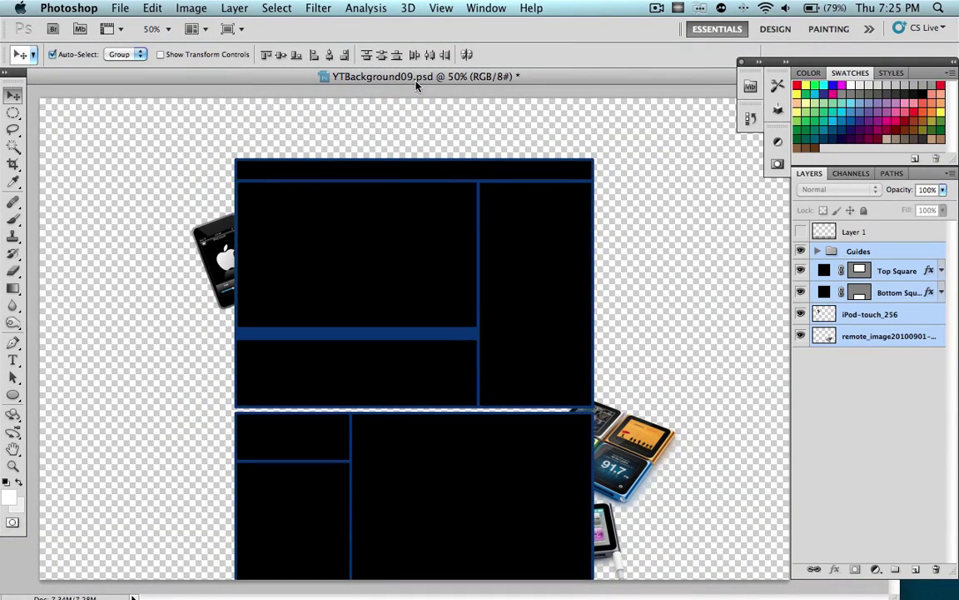
left_click_drag(432, 81, 395, 77)
left_click_drag(857, 592, 731, 599)
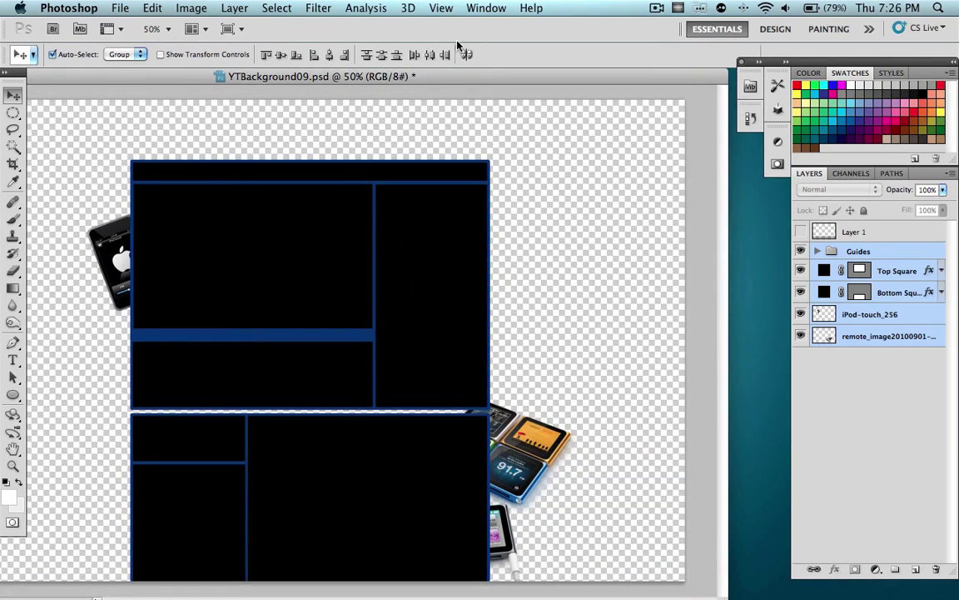
double_click(426, 78)
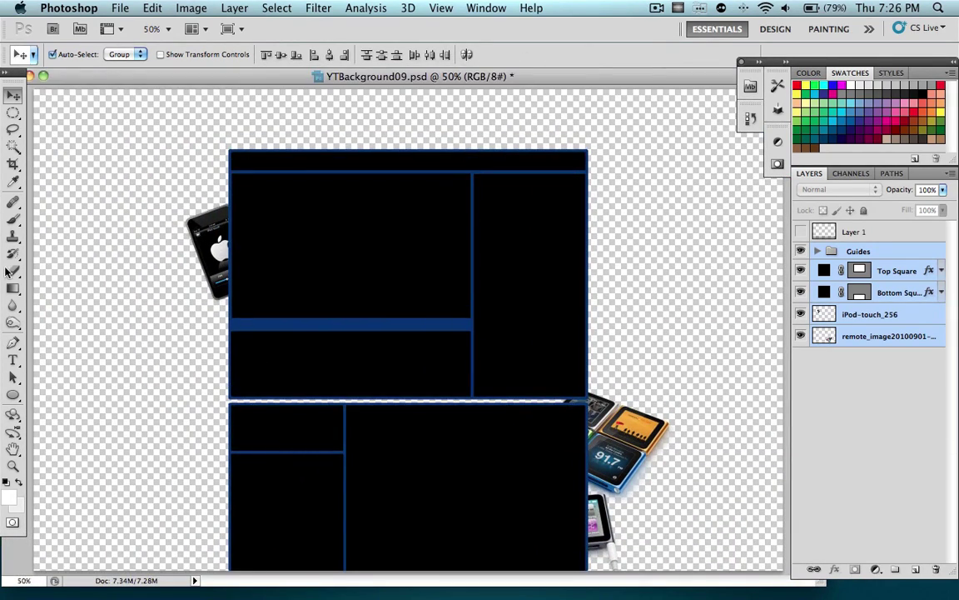
Step: Add a new Layer 2 at the bottom of the stack and fill it with a top-to-bottom grey-to-white gradient
left_click(11, 289)
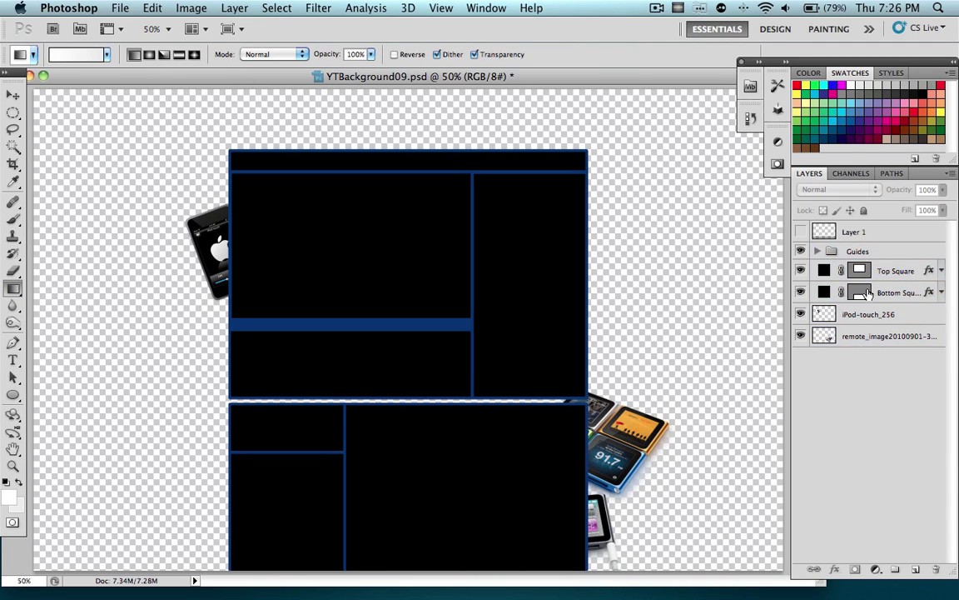
left_click(885, 490)
left_click(916, 570)
left_click_drag(880, 224, 876, 367)
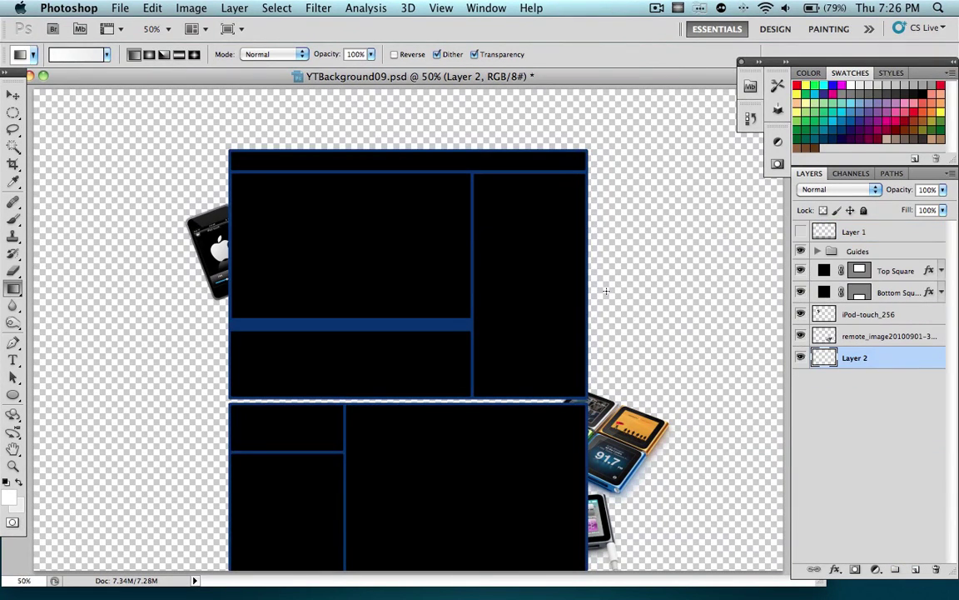
left_click_drag(455, 98, 435, 559)
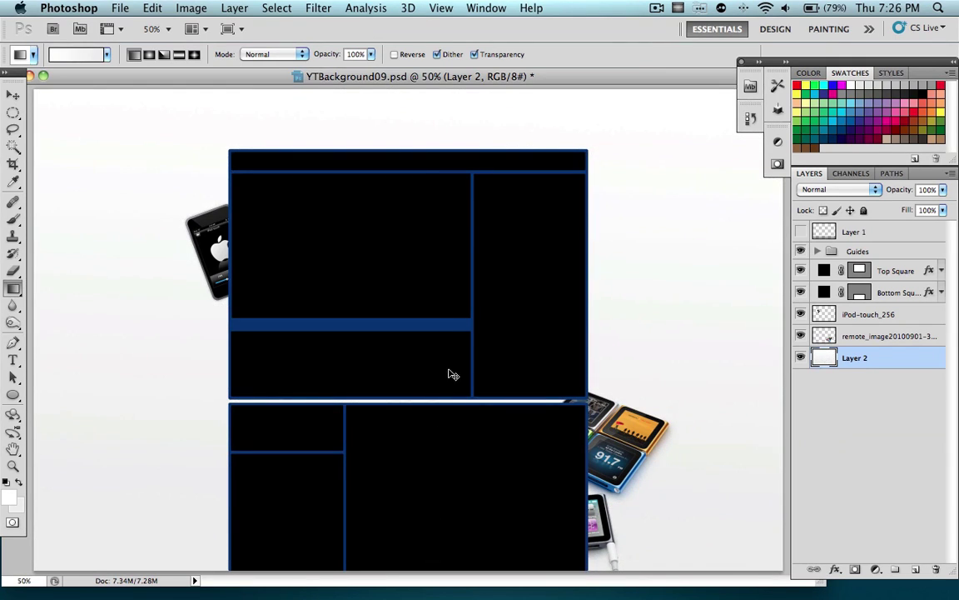
key("super+z")
left_click_drag(462, 93, 466, 546)
left_click(316, 8)
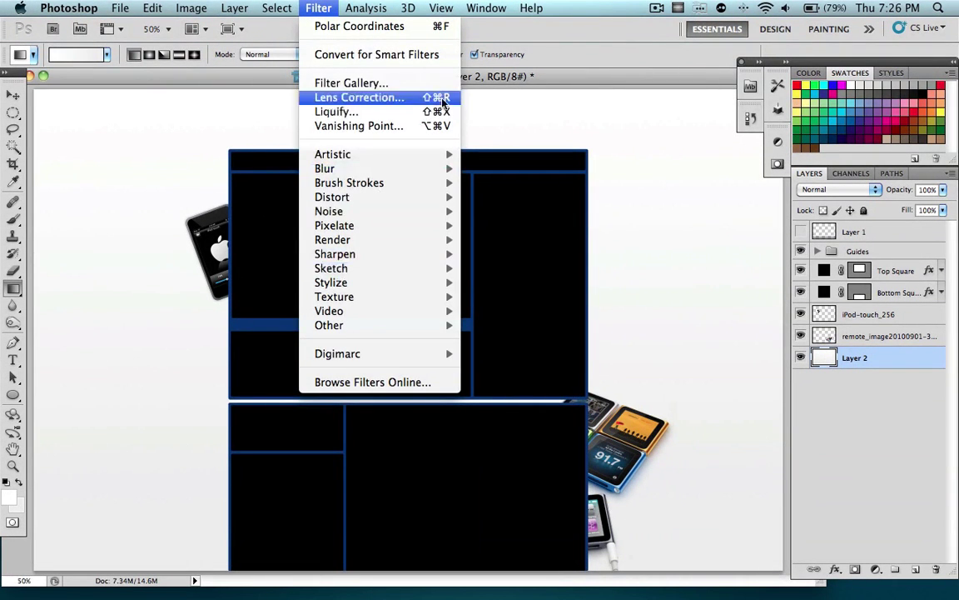
left_click(604, 167)
key("super+z")
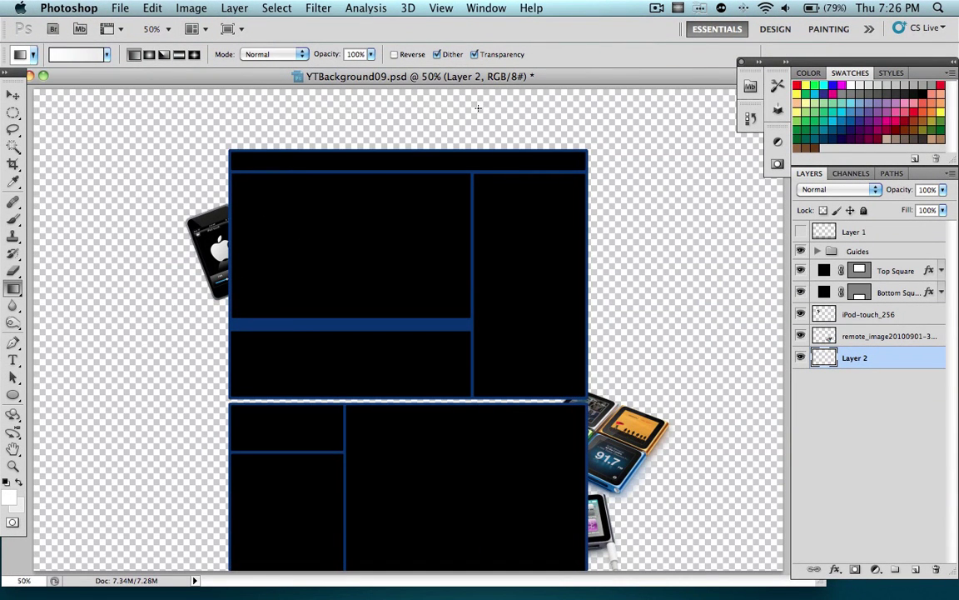
left_click_drag(478, 104, 473, 544)
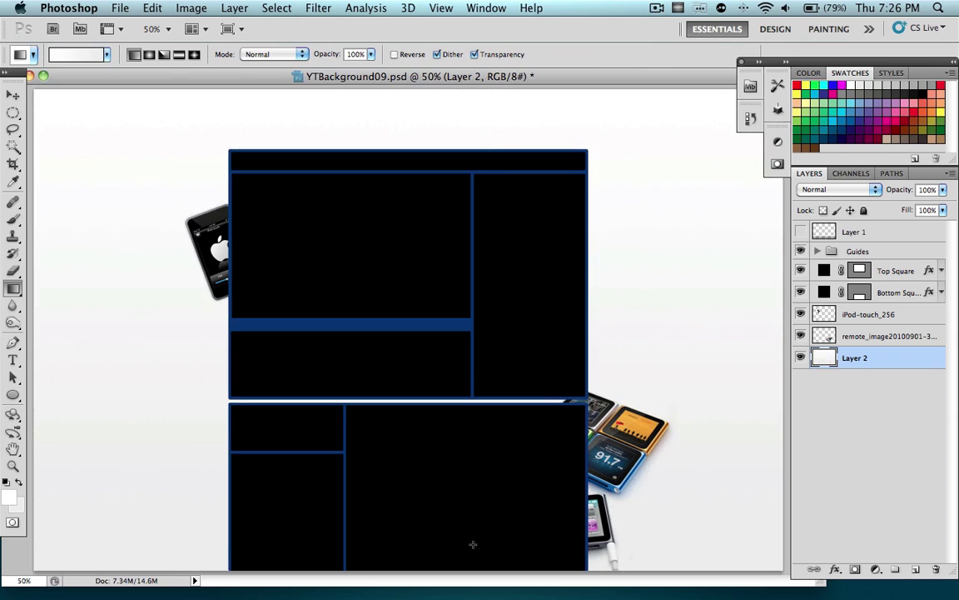
Step: Apply the Wave filter with Square type, then Polar Coordinates to form radiating rays
left_click(320, 8)
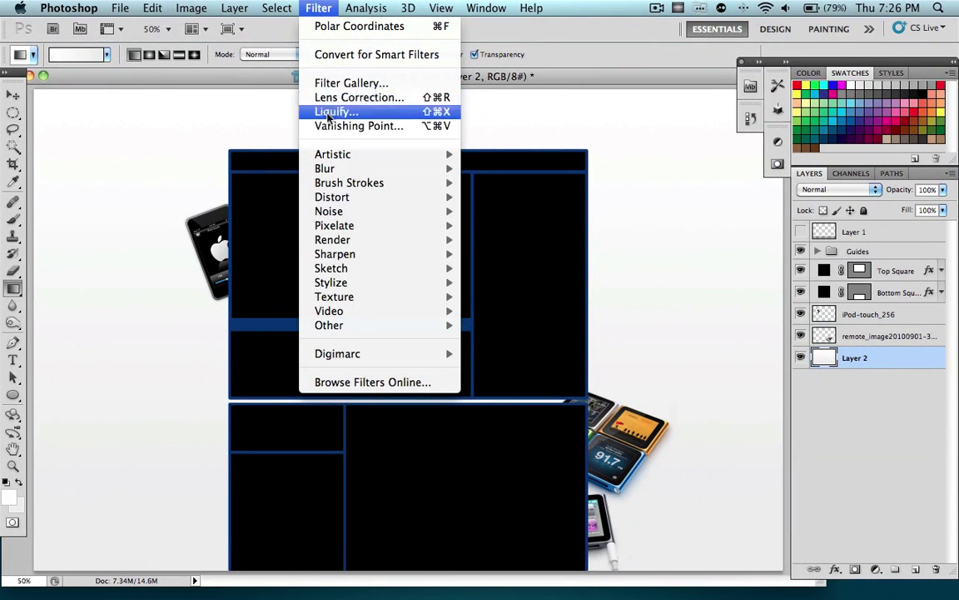
mouse_move(384, 197)
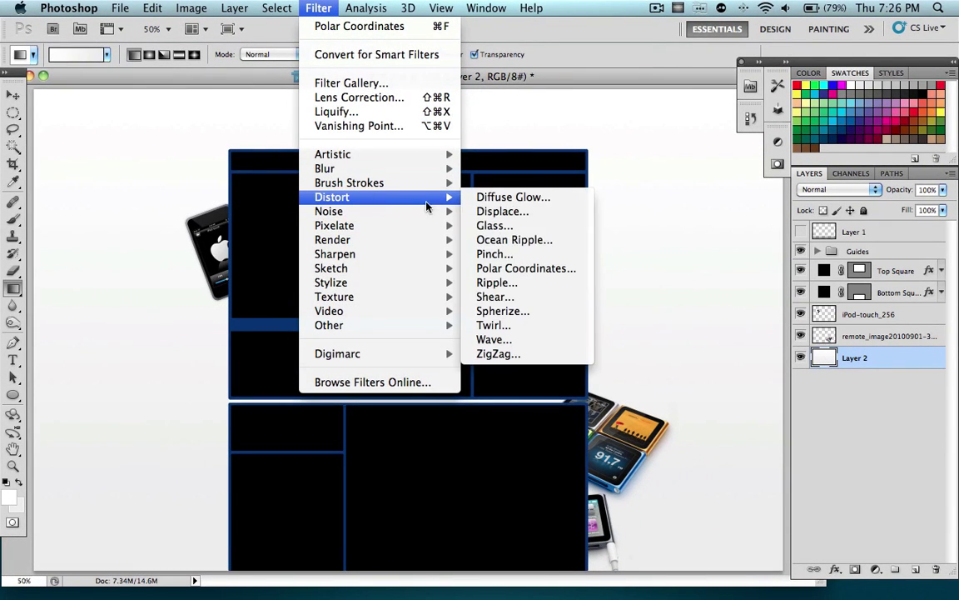
left_click(551, 339)
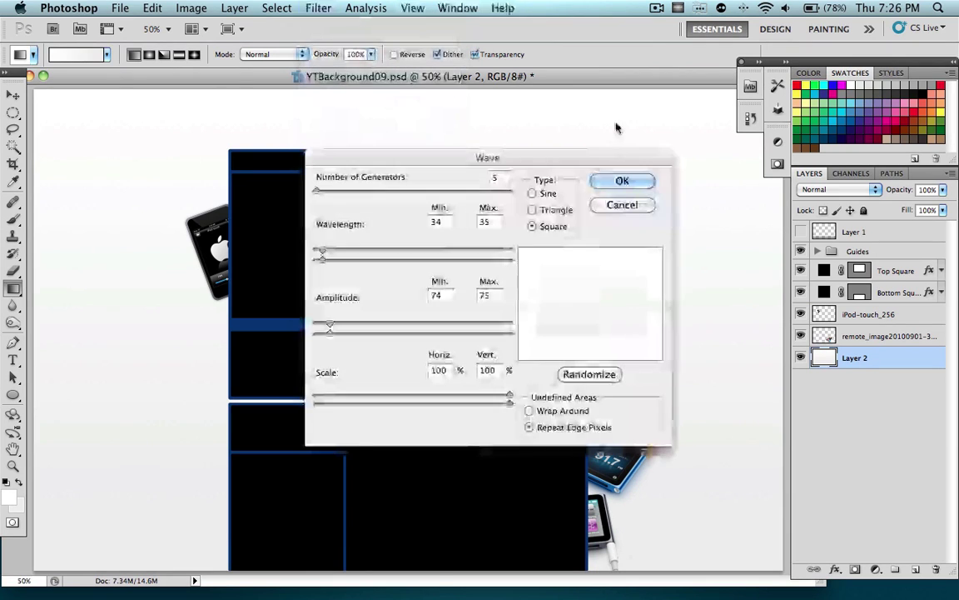
left_click(622, 181)
left_click(318, 7)
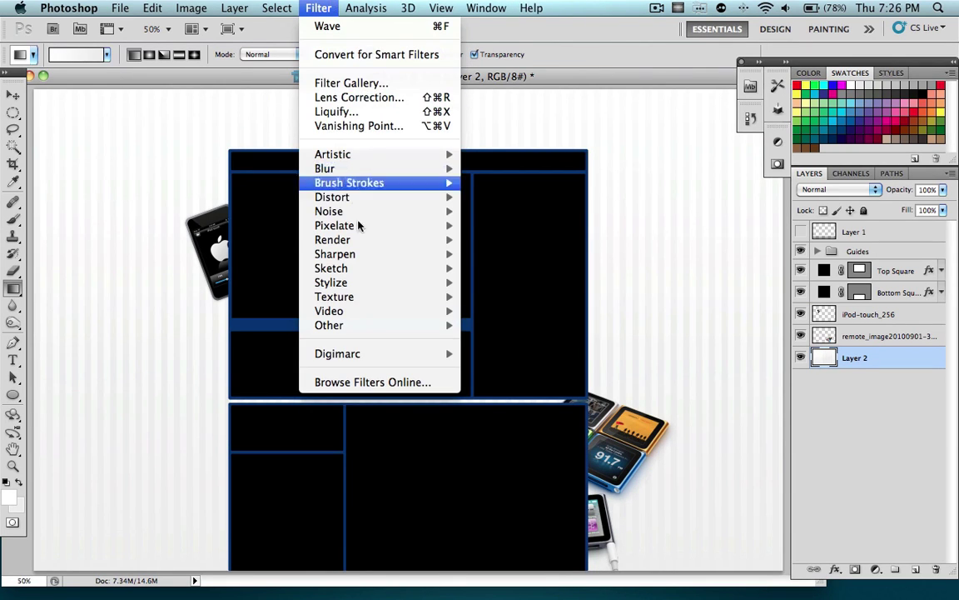
mouse_move(392, 198)
left_click(499, 268)
key("Return")
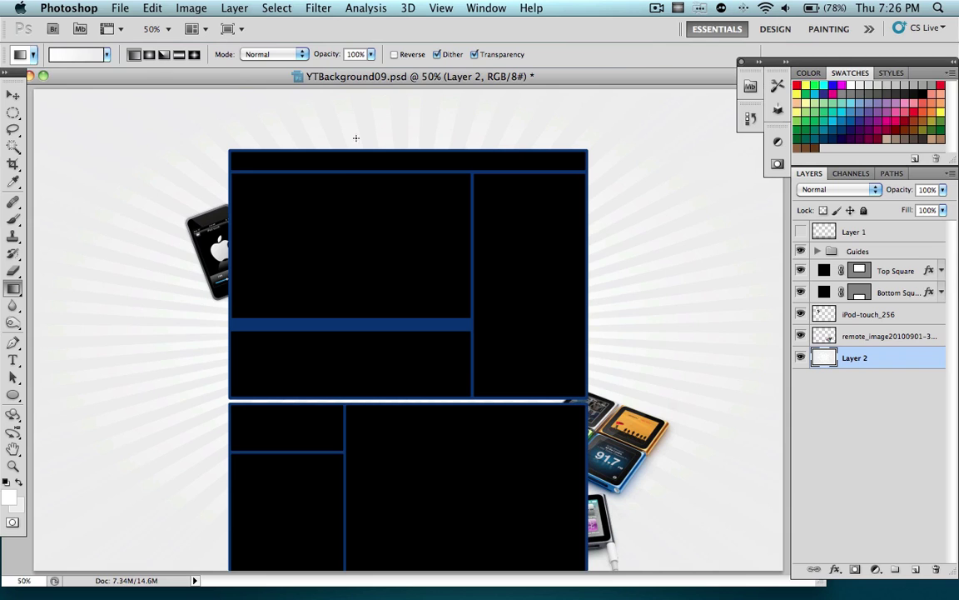
Step: Hide Guides, Top Square and Bottom Square, then delete the Guides group with its contents
mouse_move(262, 81)
left_mouse_down()
mouse_move(239, 57)
mouse_move(248, 15)
mouse_move(285, 86)
mouse_move(278, 80)
left_mouse_up()
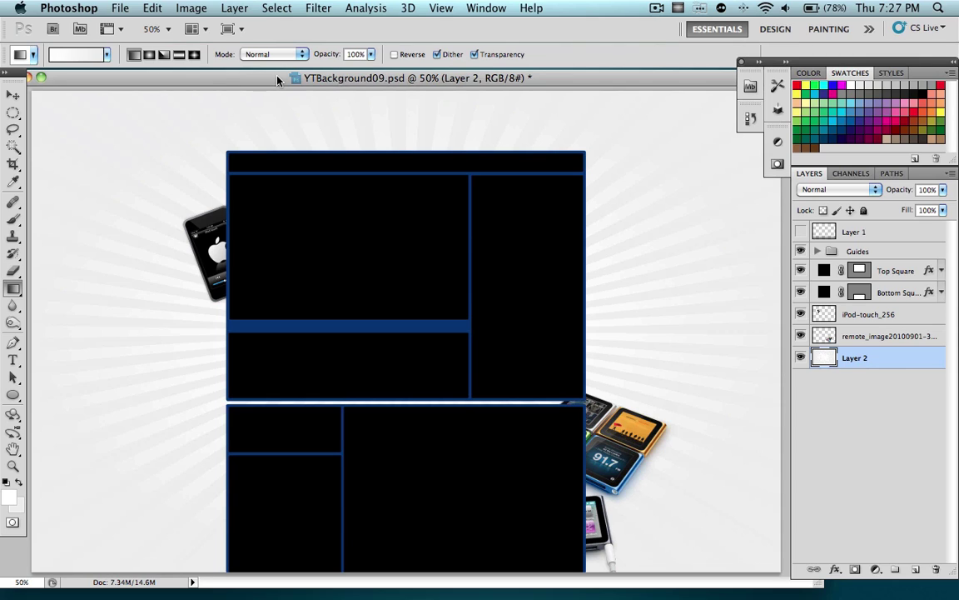
left_click(800, 250)
left_click(802, 271)
left_click(801, 292)
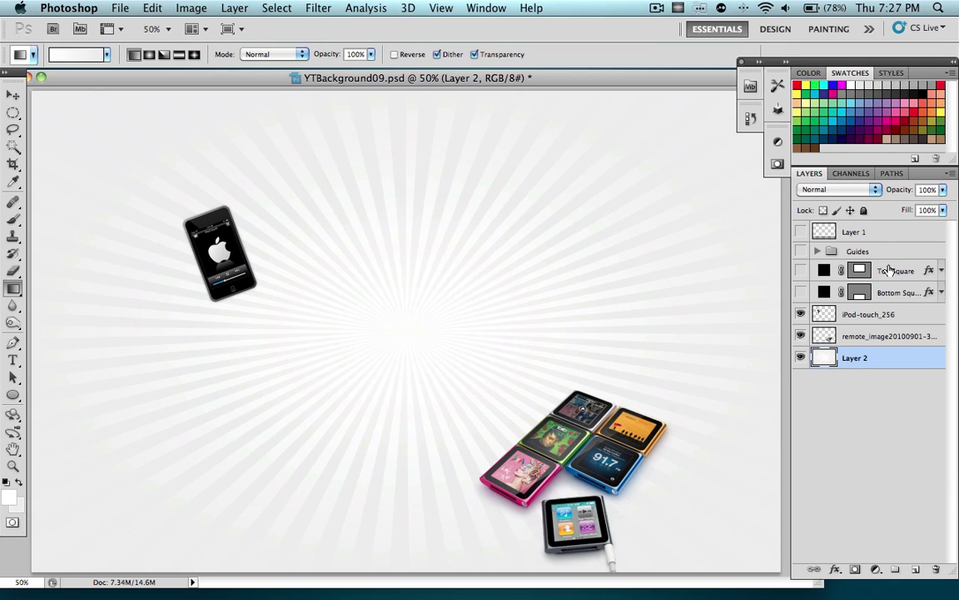
left_click(858, 251)
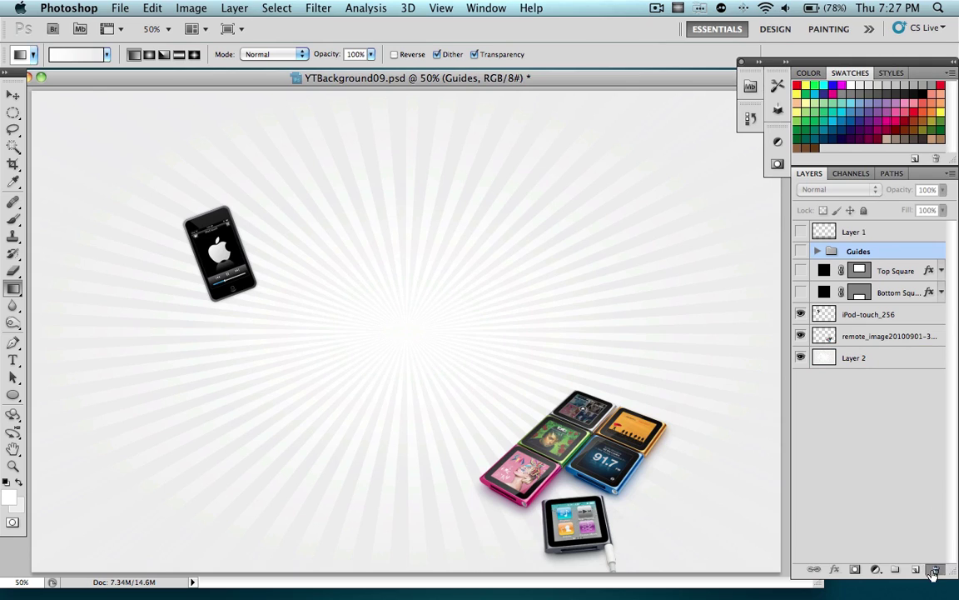
left_click(939, 568)
left_click(566, 223)
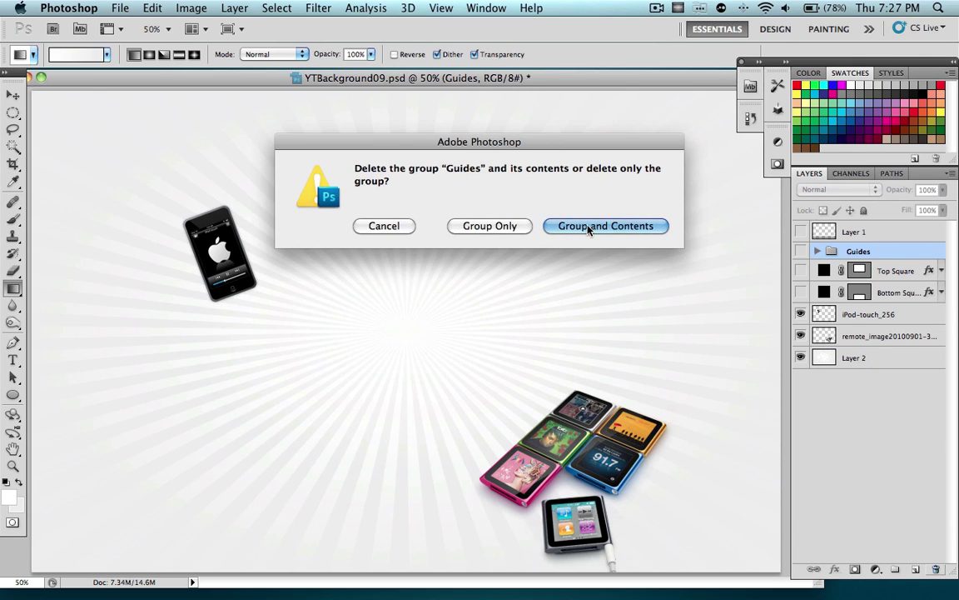
Step: Delete the Top Square and Bottom Square layers, confirming removal of their vector masks
left_click(936, 568)
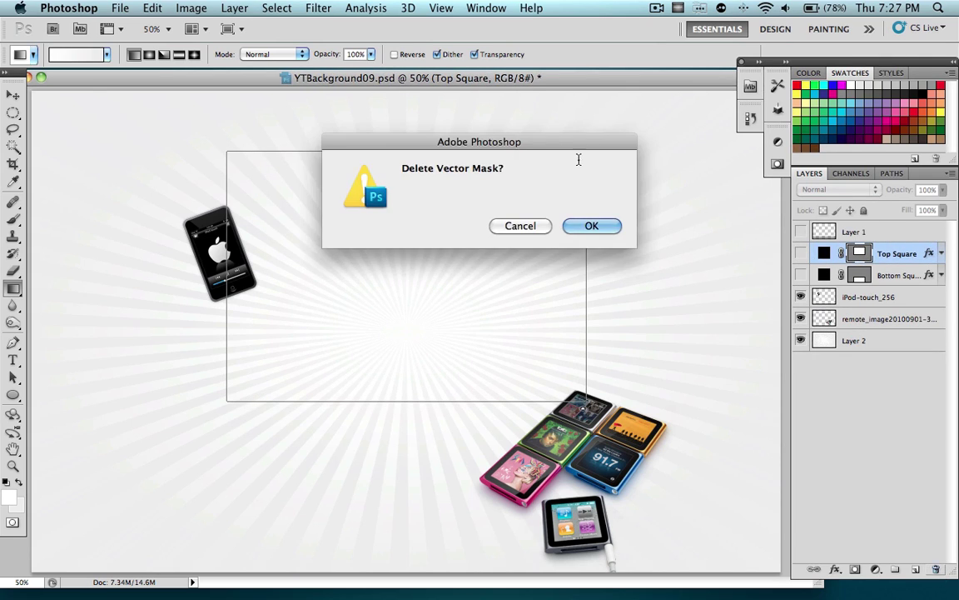
left_click(584, 223)
key("BackSpace")
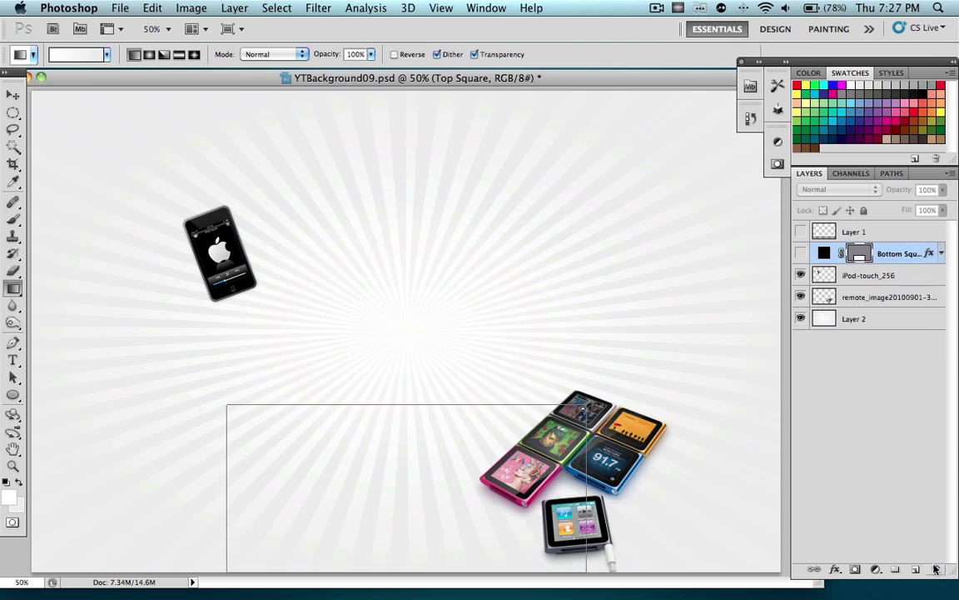
left_click(937, 570)
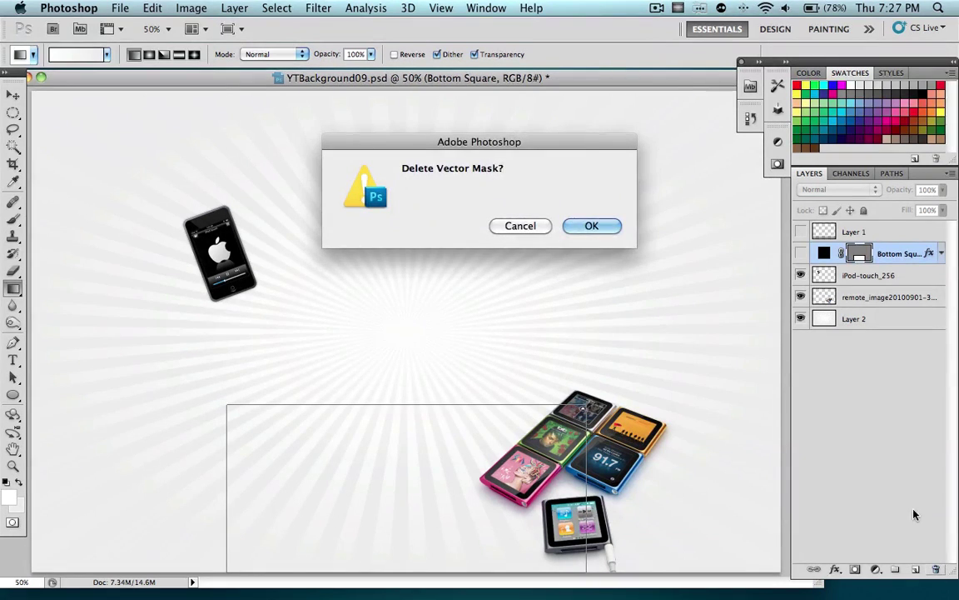
left_click(609, 227)
left_click(899, 533)
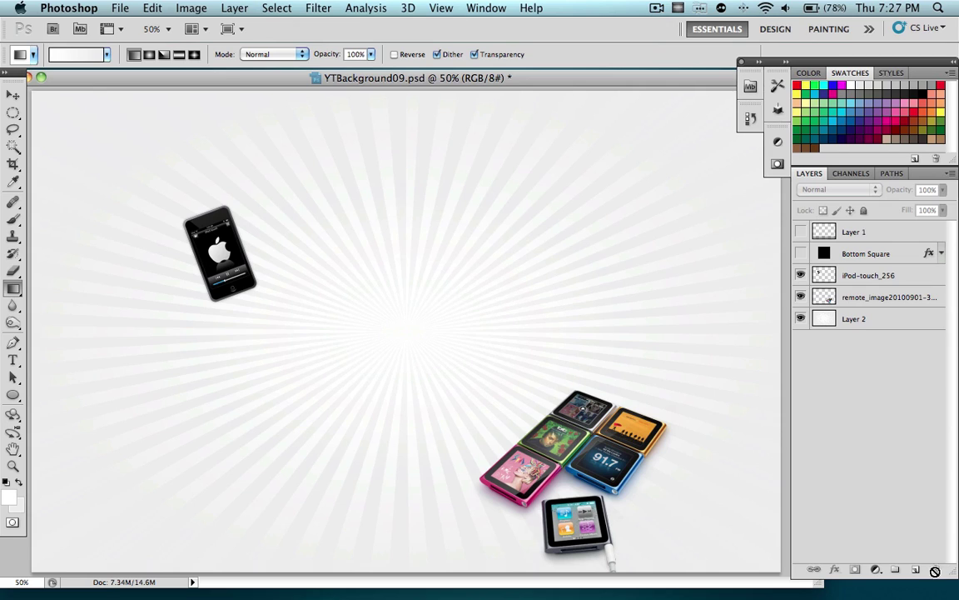
left_click(843, 263)
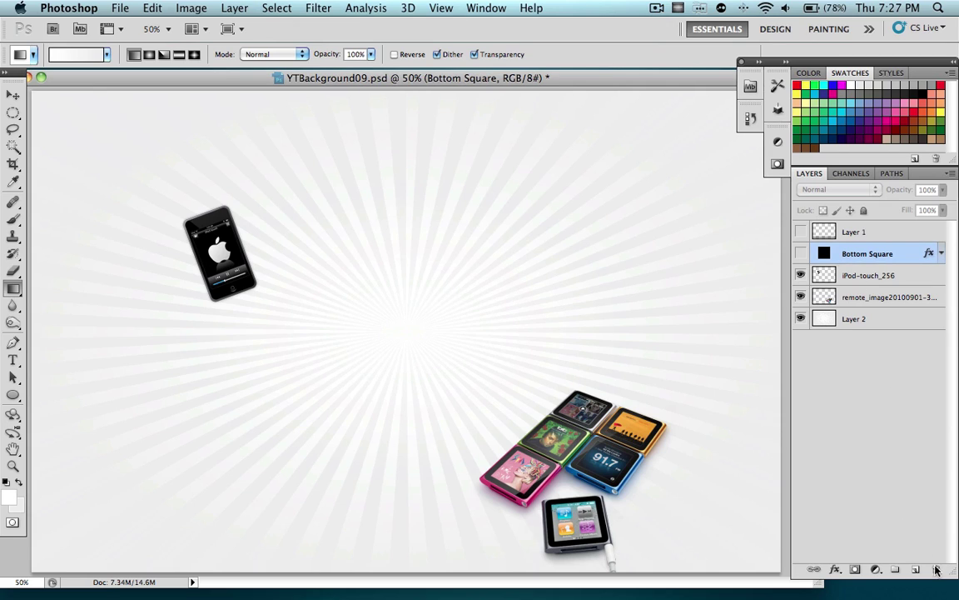
key("BackSpace")
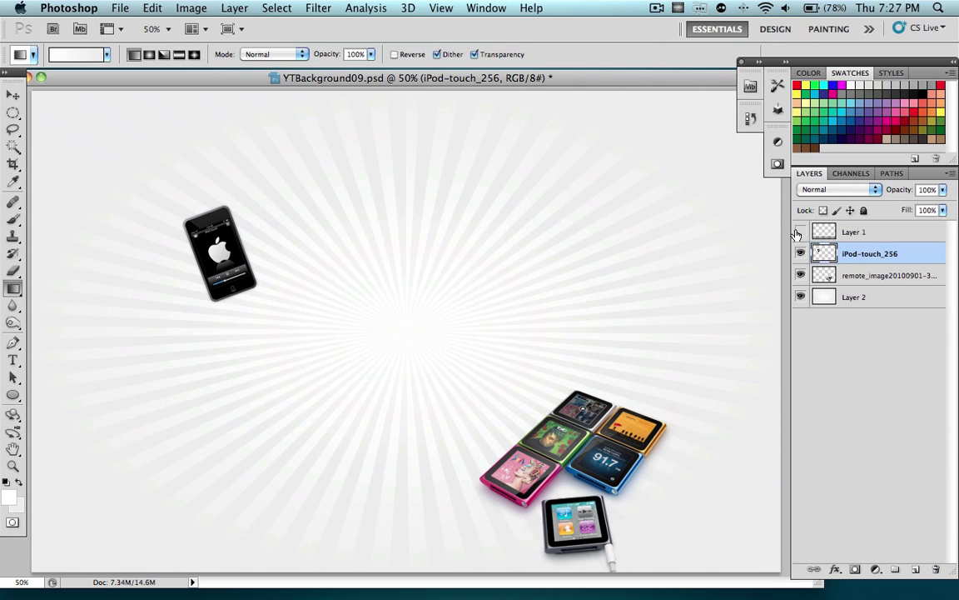
Step: Show and select Layer 1, nudge its dark gradient band down, then delete Layer 1
left_click(801, 232)
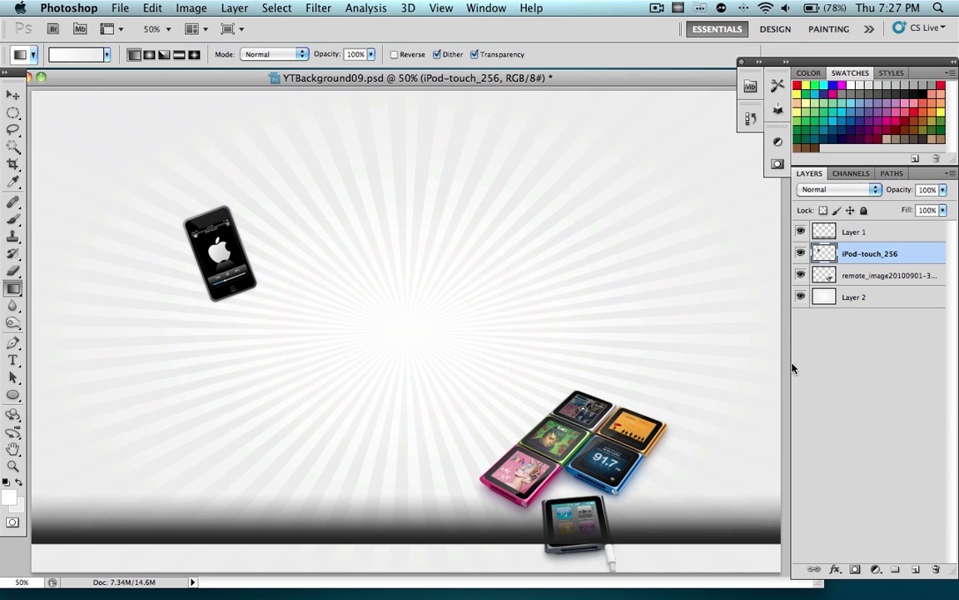
left_click(850, 233)
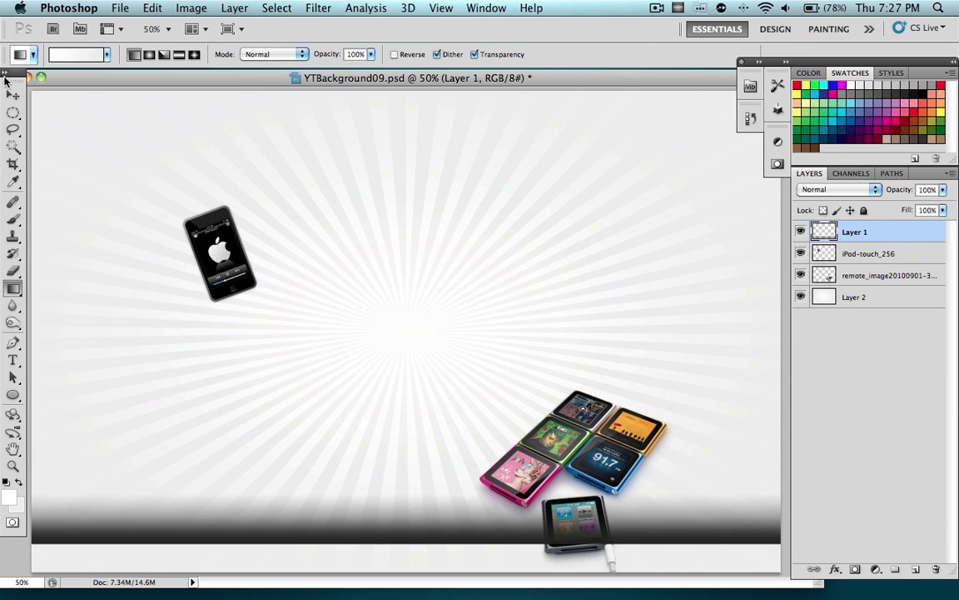
left_click(12, 94)
key("Down")
key("Down")
key("Down")
key("Down")
key("Down")
key("Down")
key("Down")
key("Down")
key("Down")
key("Down")
key("Down")
key("Down")
key("Down")
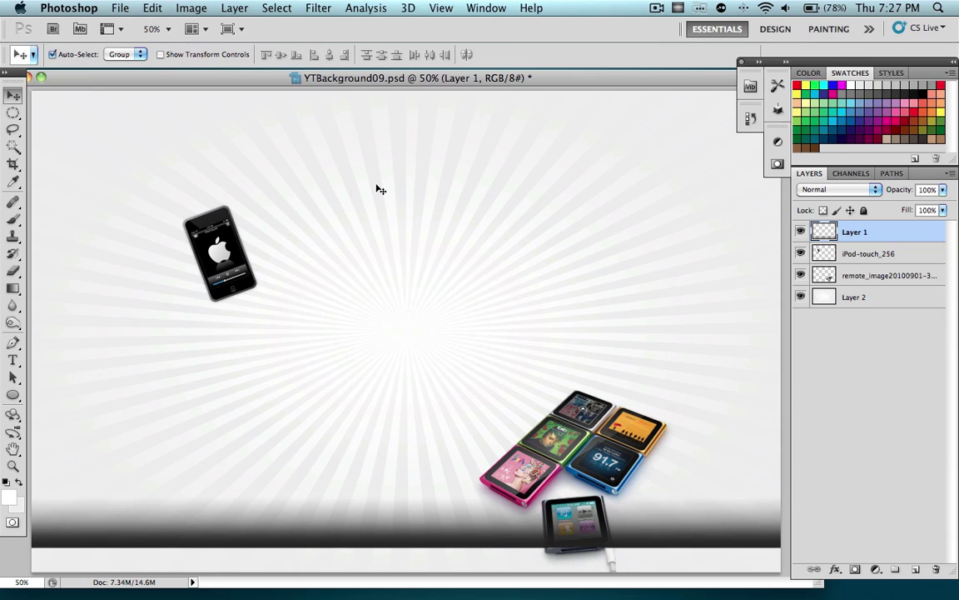
key("Down")
key("Down")
key("Down")
key("Down")
key("Down")
key("Down")
key("Down")
key("Down")
key("Down")
key("Down")
key("Down")
key("Down")
key("Down")
key("Down")
key("Down")
key("Down")
key("Down")
key("Down")
key("Down")
key("Down")
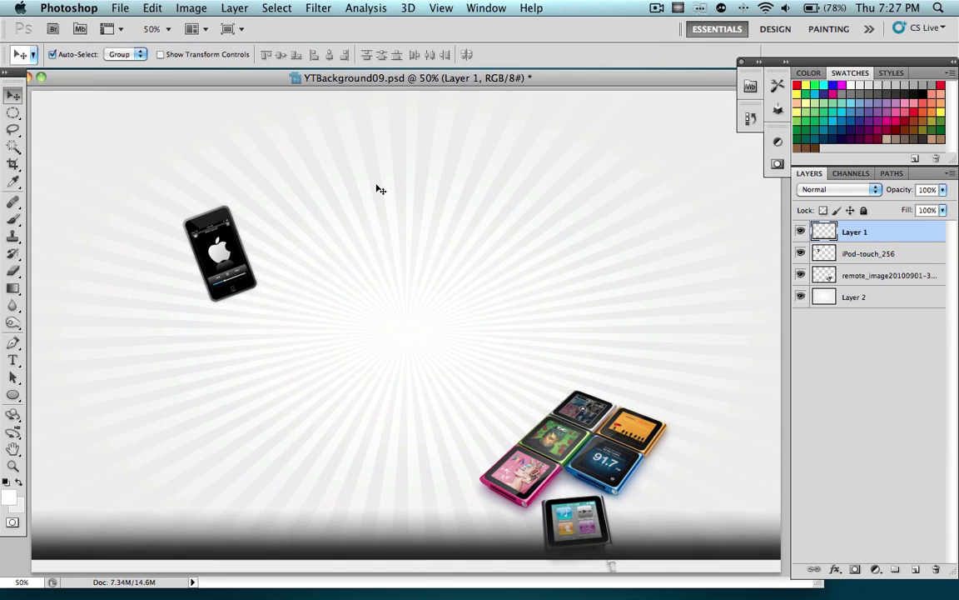
key("Down")
key("Down")
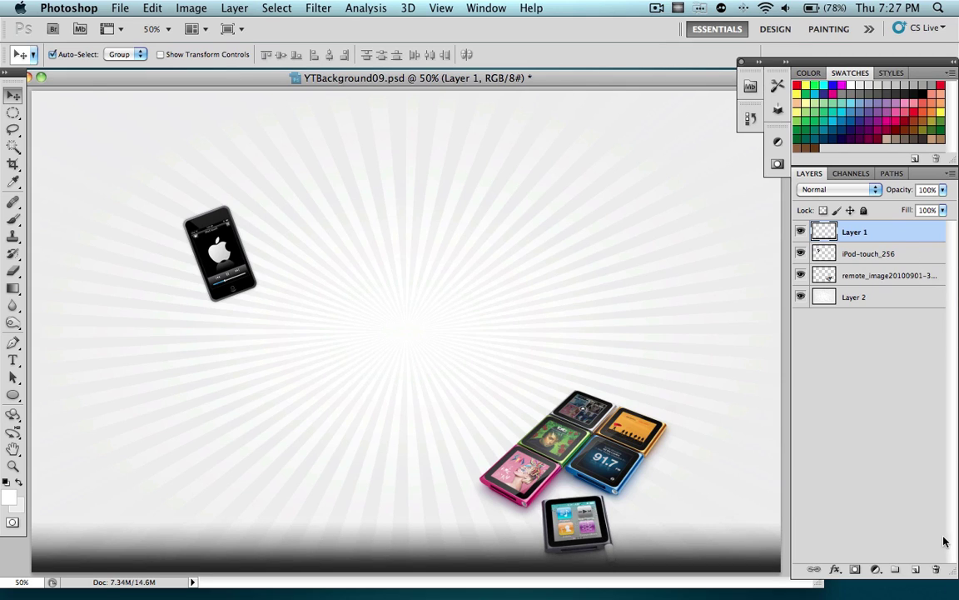
key("BackSpace")
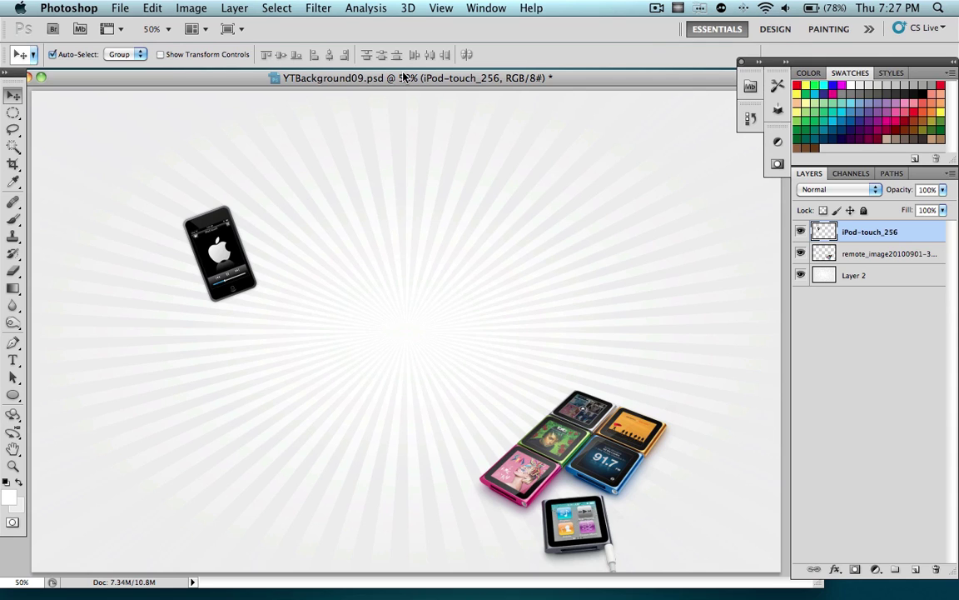
Step: Set the Gradient tool to the Foreground to Transparent preset
left_click_drag(404, 77, 424, 73)
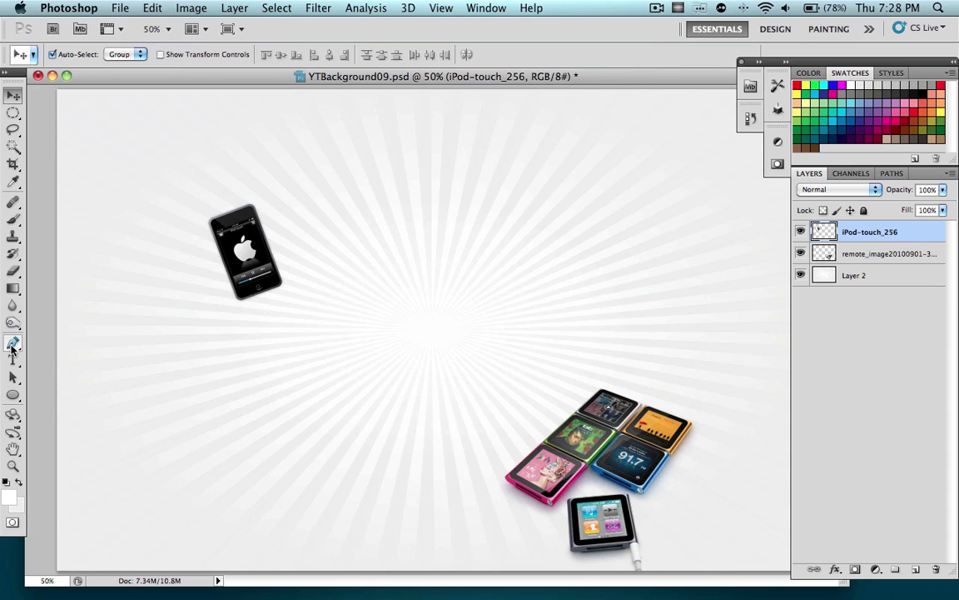
left_click(12, 288)
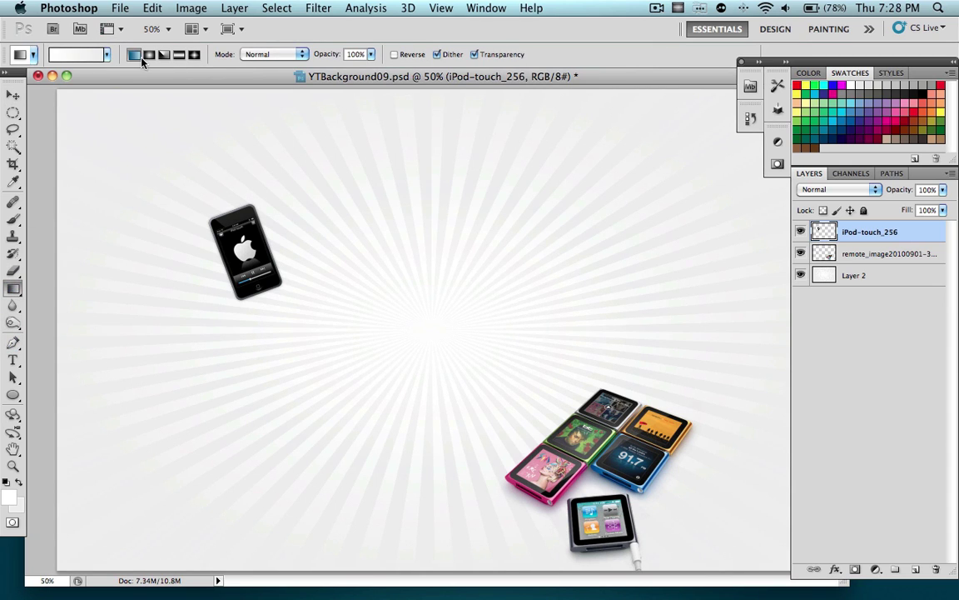
left_click_drag(194, 71, 174, 71)
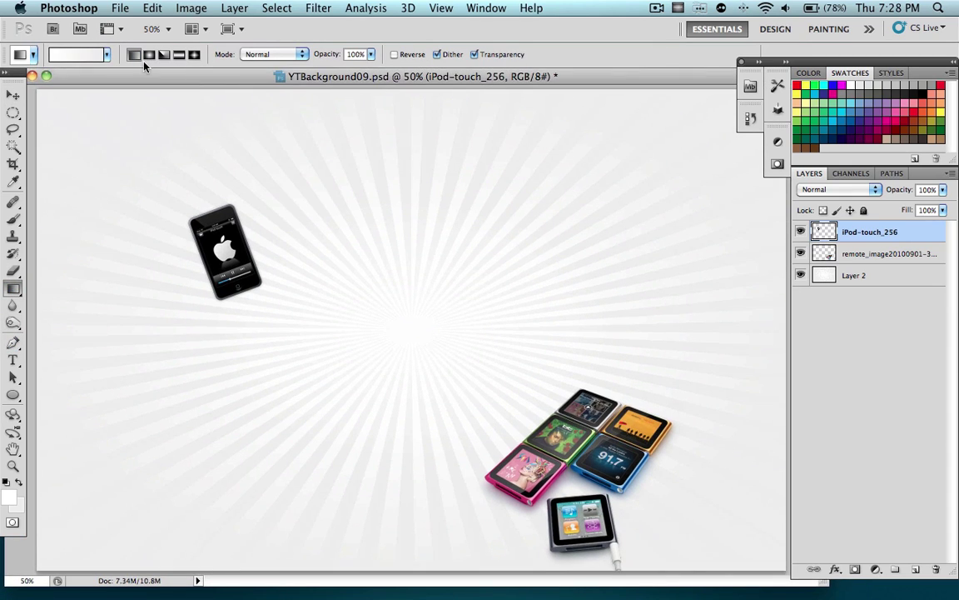
left_click(98, 54)
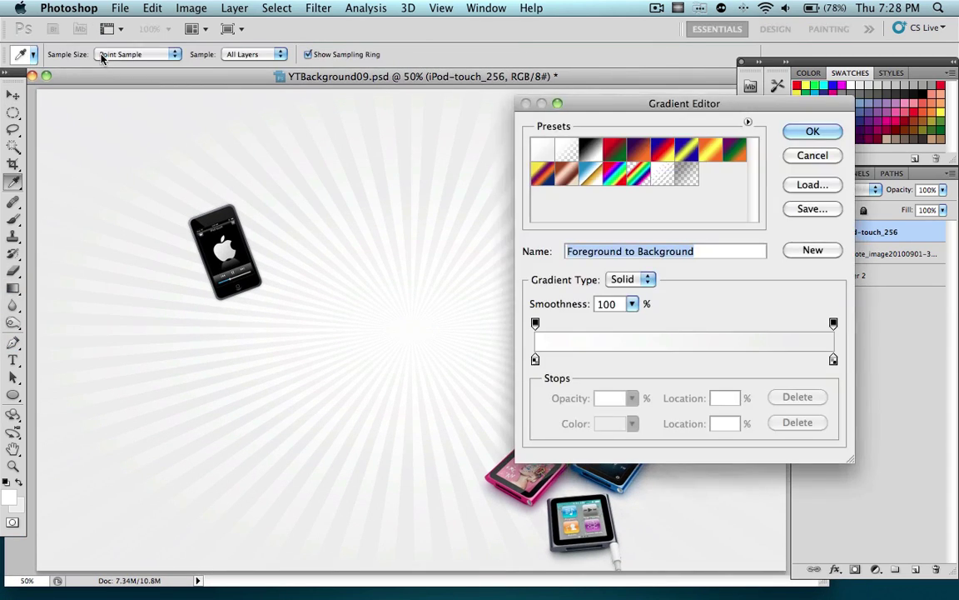
left_click(571, 153)
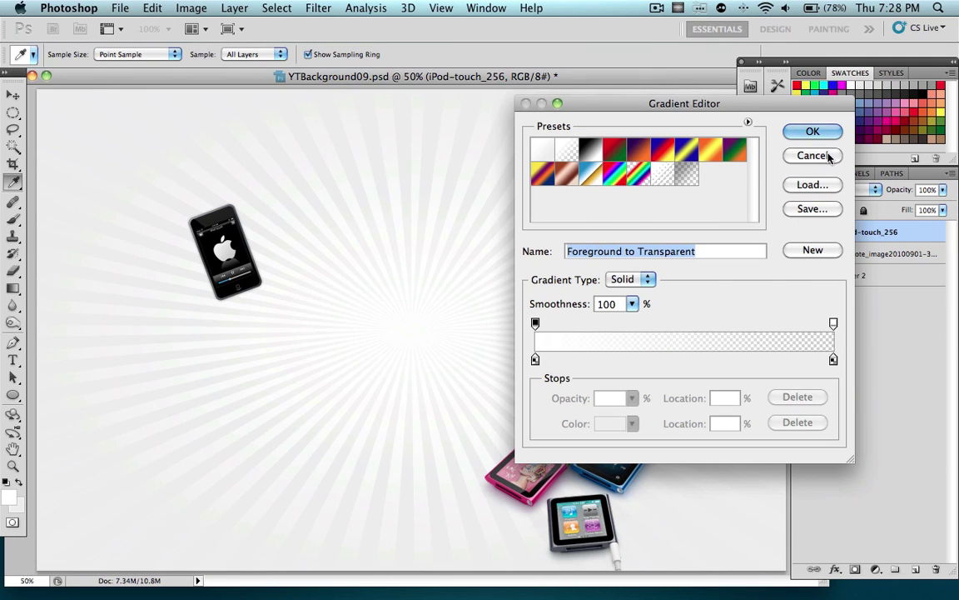
left_click(813, 131)
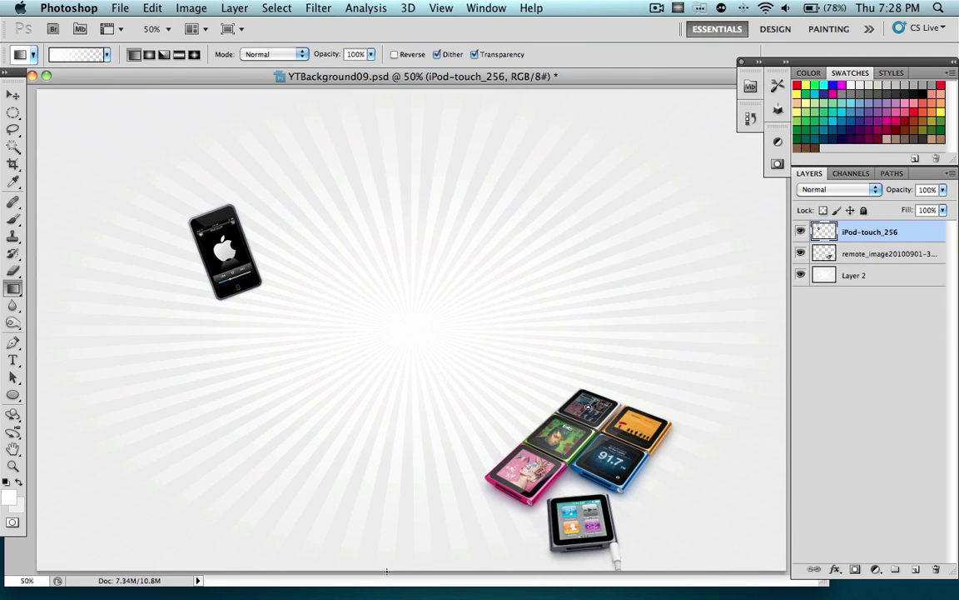
Step: Drag a white fade upward from the canvas bottom, redrawing until its length looks right
left_click_drag(387, 572, 384, 502)
key("super+z")
left_click_drag(409, 572, 409, 515)
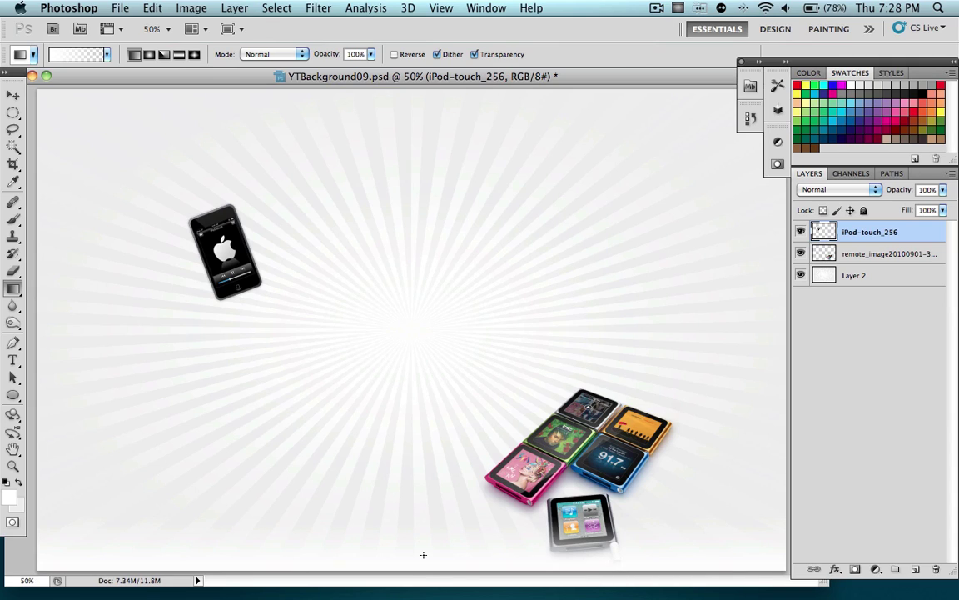
key("super+z")
left_click_drag(426, 572, 424, 469)
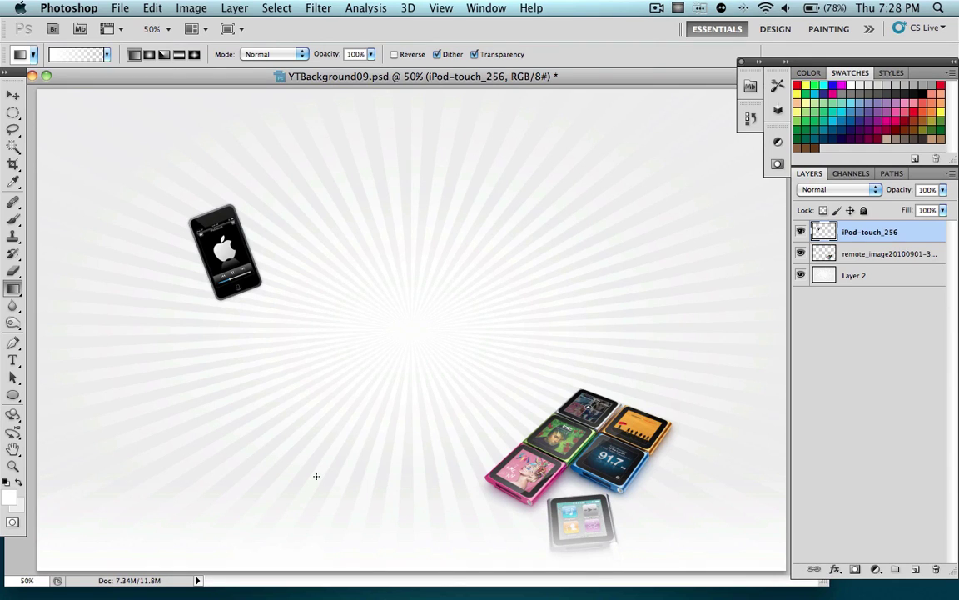
Step: Save a copy as YTBackground09.png in PNG format, accepting the default PNG options
left_click(116, 8)
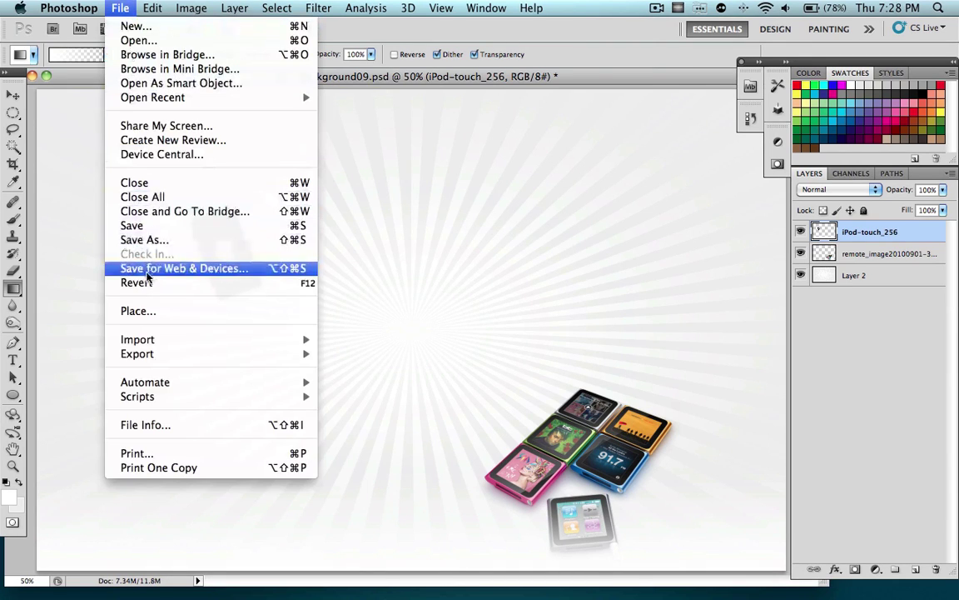
left_click(157, 240)
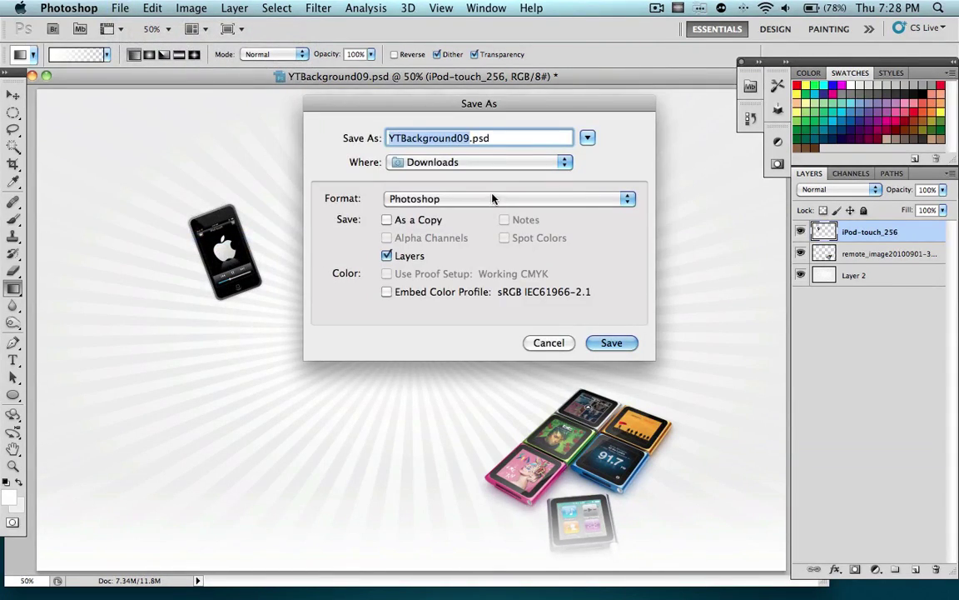
left_click(487, 198)
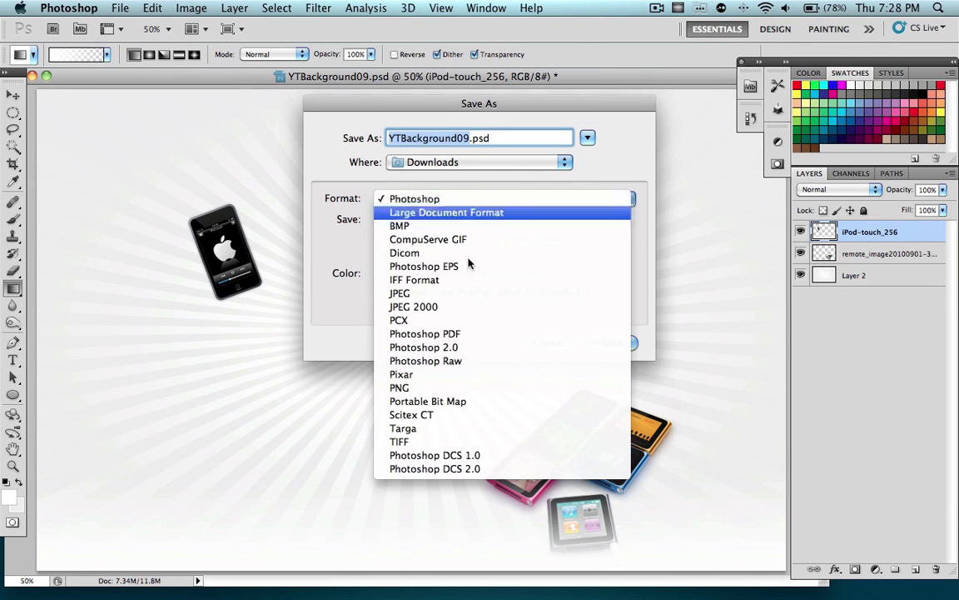
left_click(488, 388)
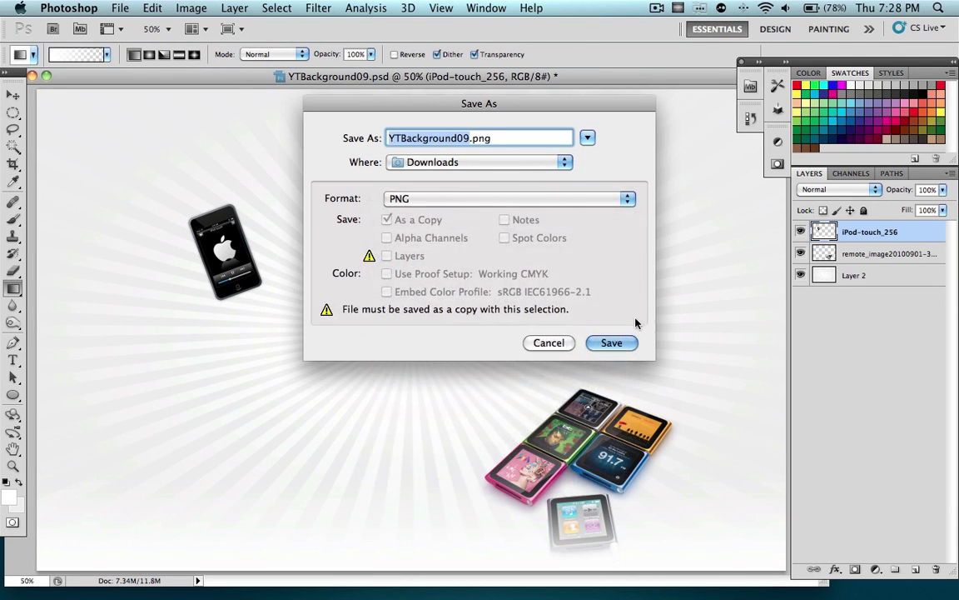
left_click(621, 342)
left_click(520, 213)
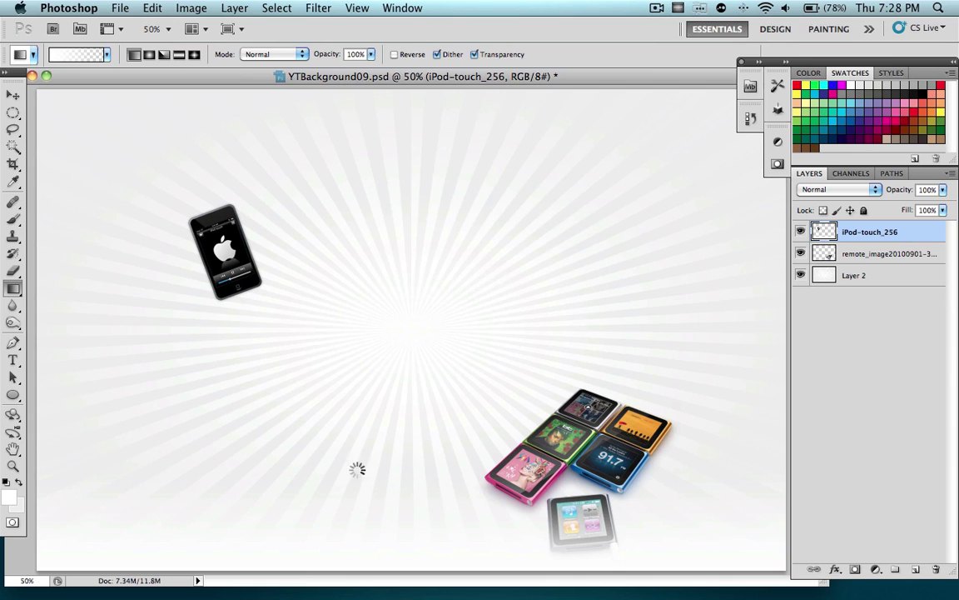
Step: Bring the Finder Downloads window forward and locate the new YTBackground09.png in its list
mouse_move(236, 563)
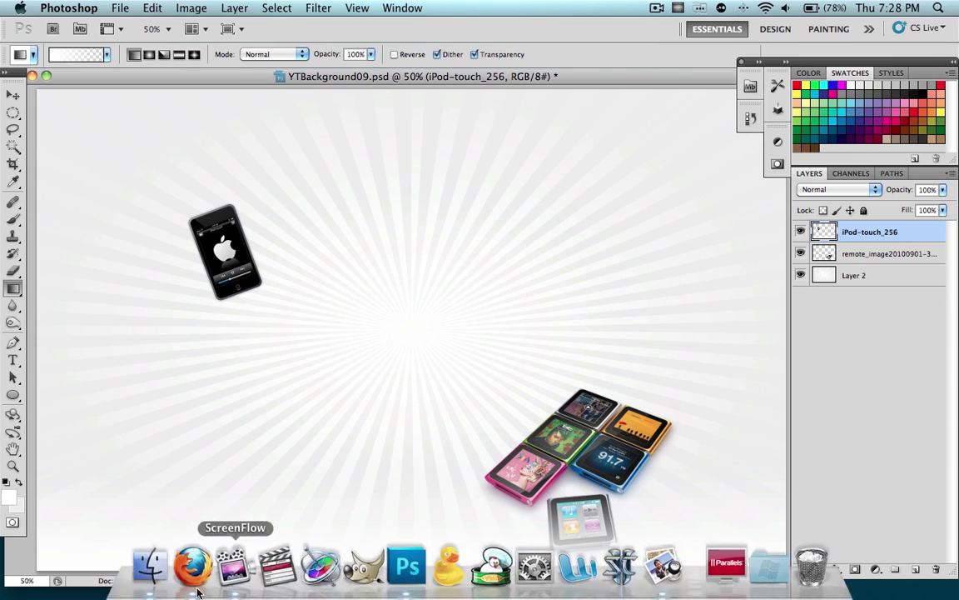
left_click(146, 563)
left_click(407, 337)
scroll(416, 336, "up", 5)
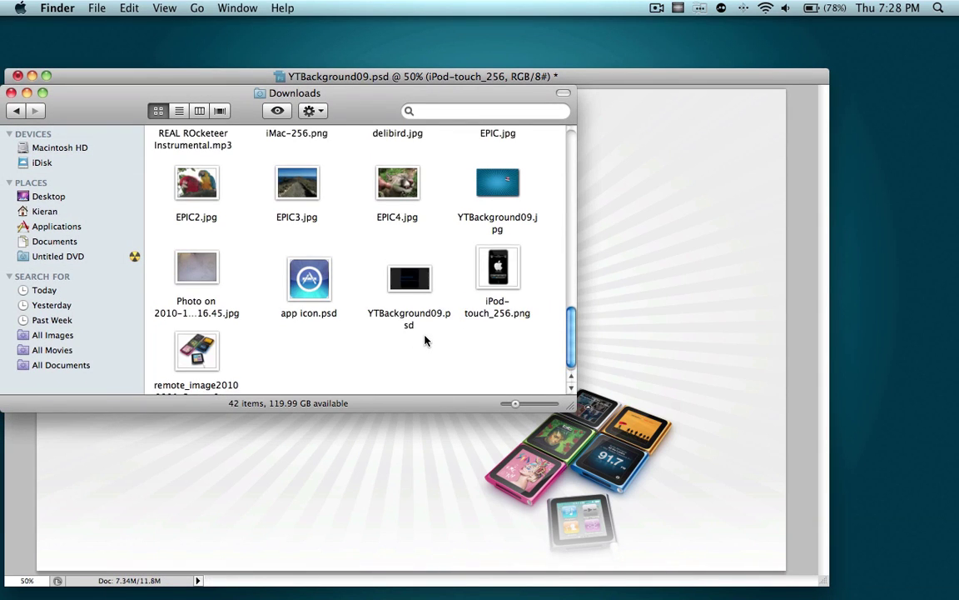
scroll(424, 338, "down", 5)
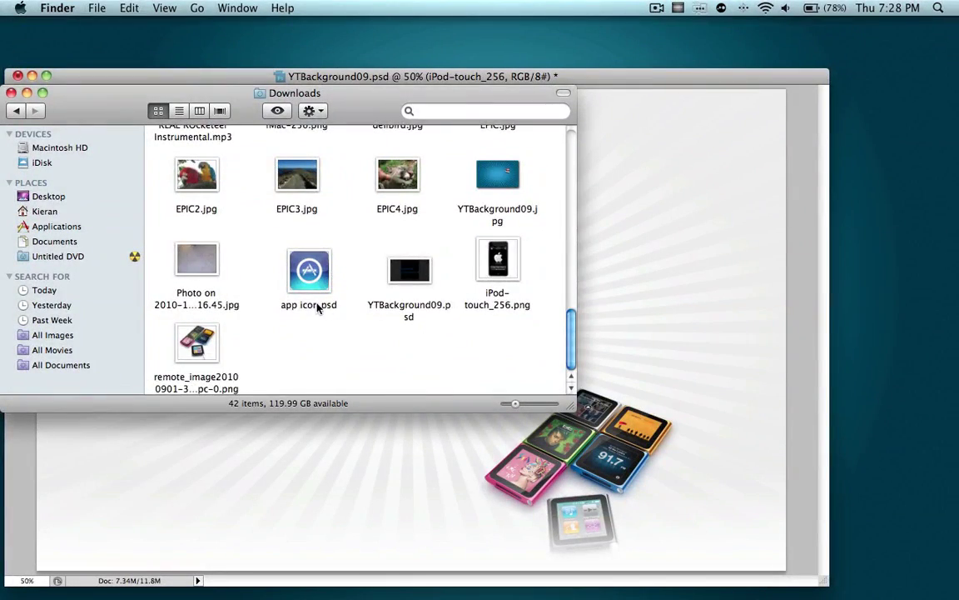
scroll(317, 306, "up", 4)
scroll(352, 325, "down", 2)
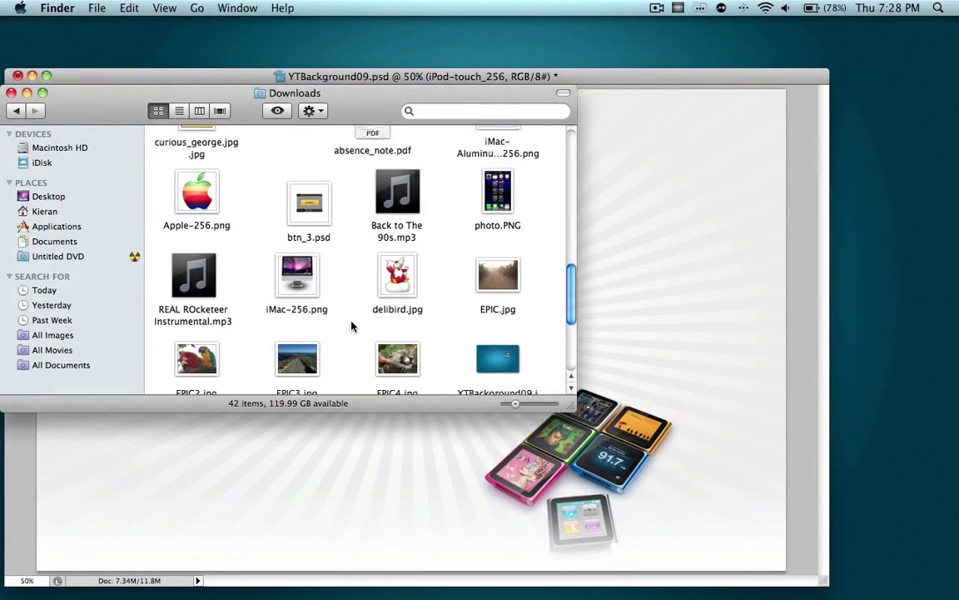
scroll(381, 316, "up", 3)
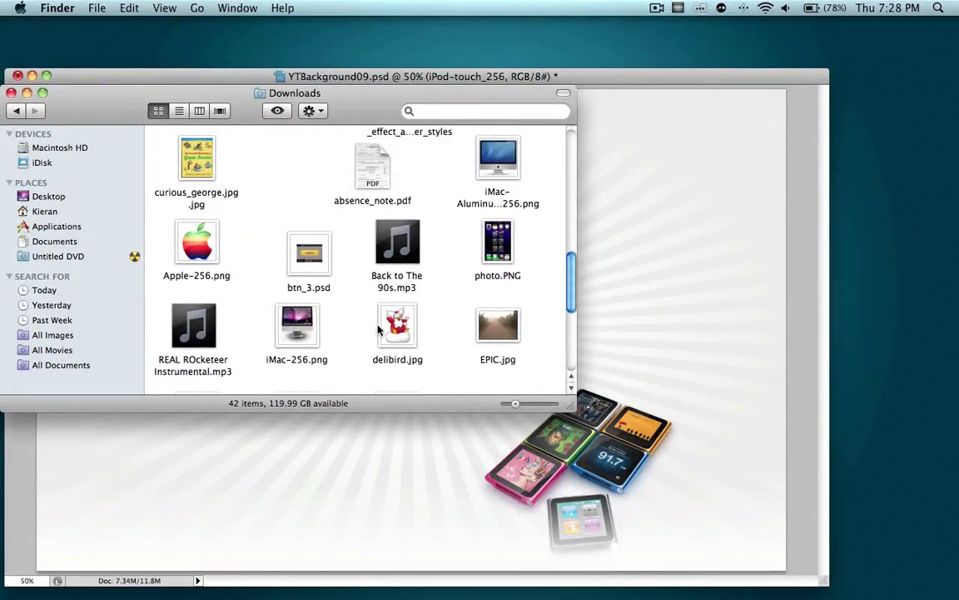
scroll(341, 217, "down", 5)
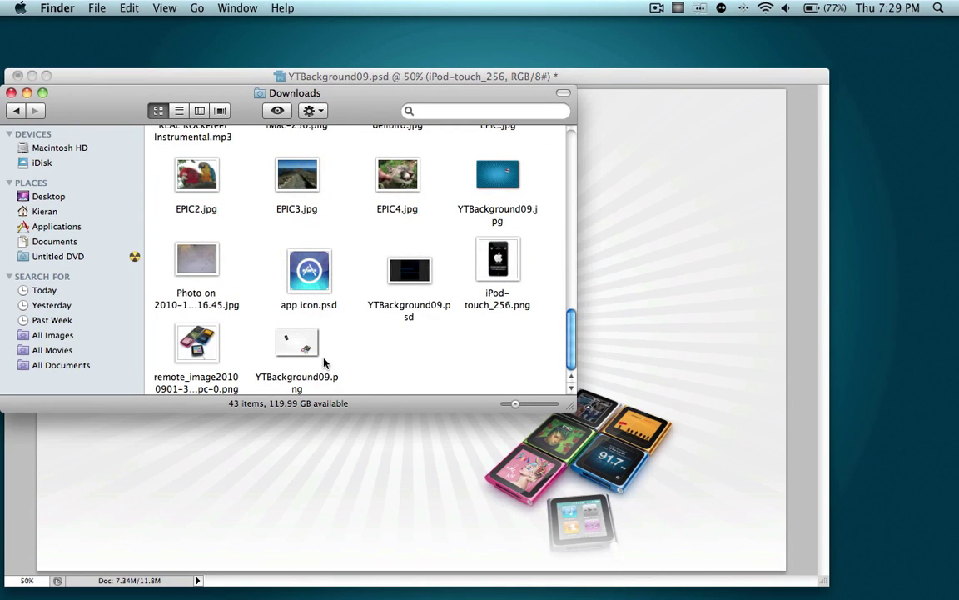
Step: View the Get Info details for YTBackground09.png, close the Info window, and move Downloads aside
right_click(304, 340)
left_click(283, 313)
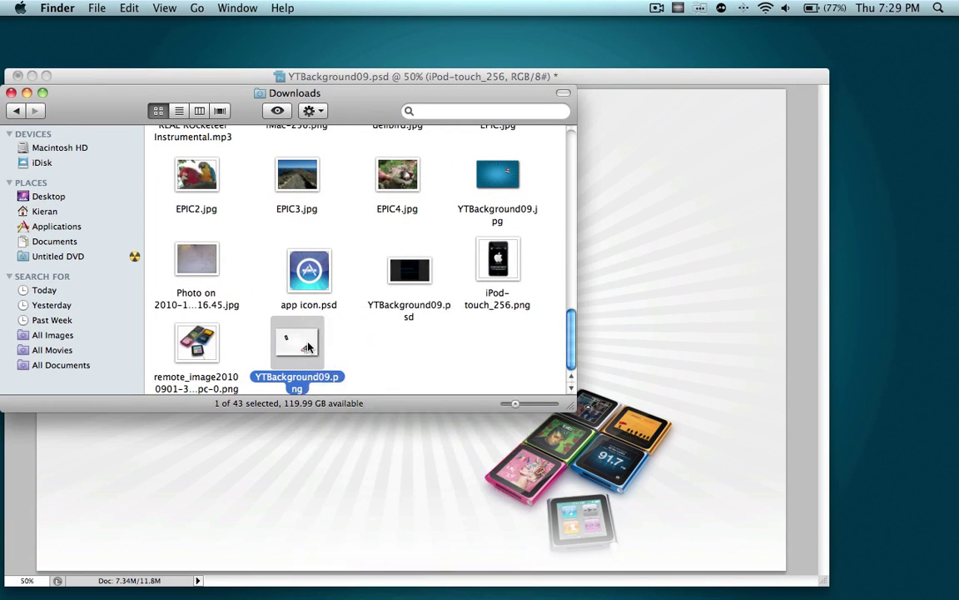
right_click(305, 311)
left_click(231, 173)
key("super+i")
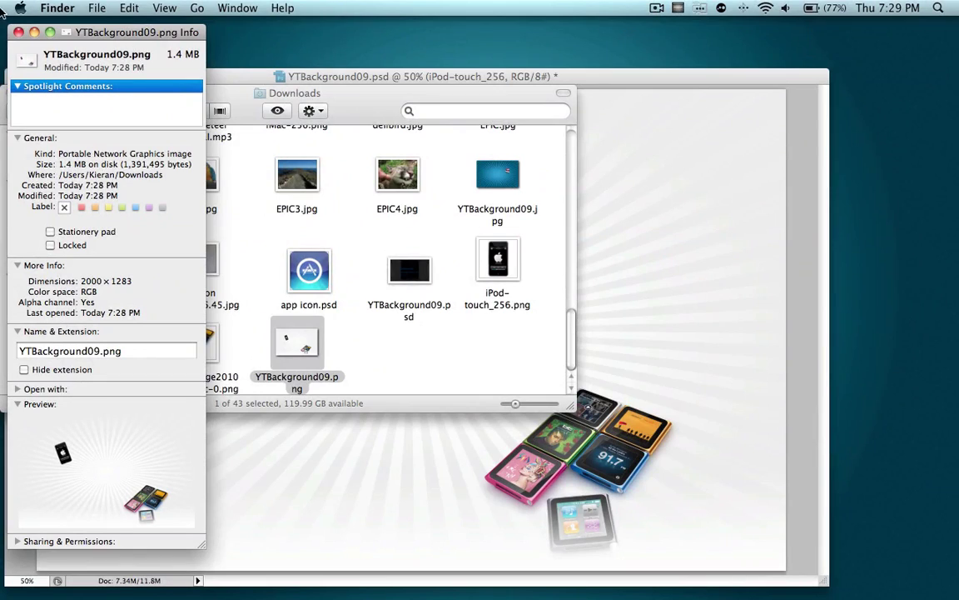
left_click(19, 33)
left_click_drag(71, 93, 240, 116)
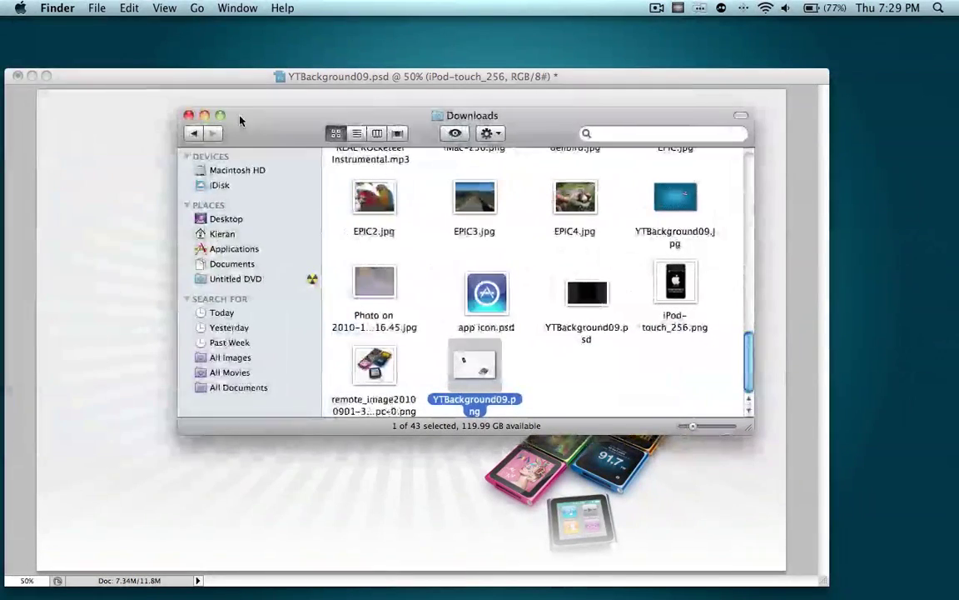
left_click(189, 116)
left_click(197, 85)
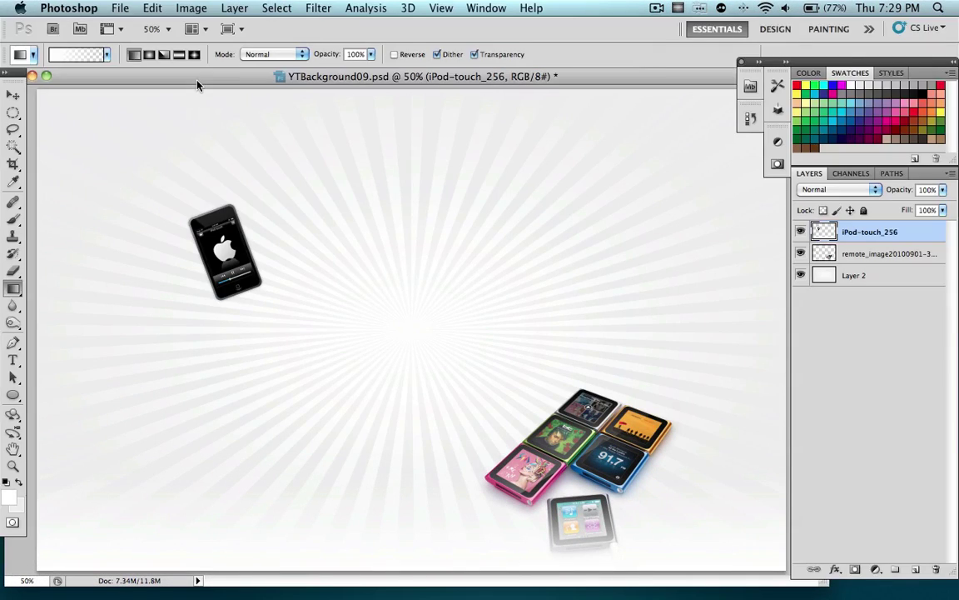
left_click(114, 7)
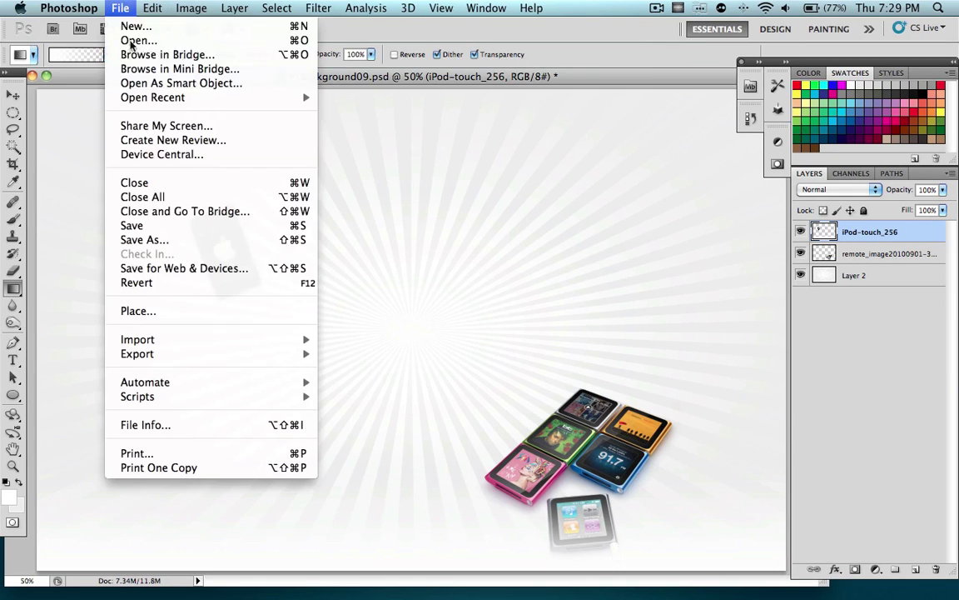
left_click(207, 239)
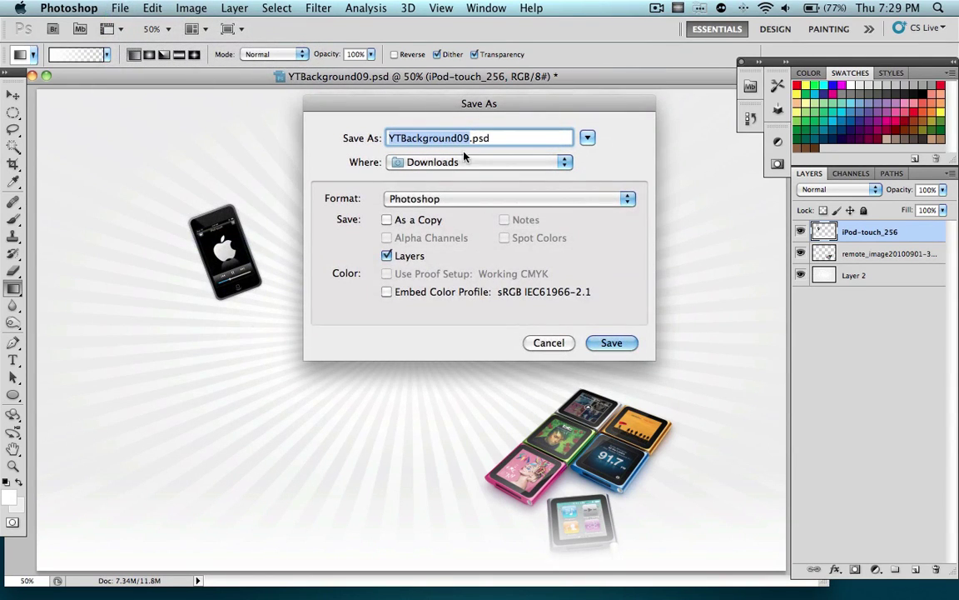
left_click(478, 201)
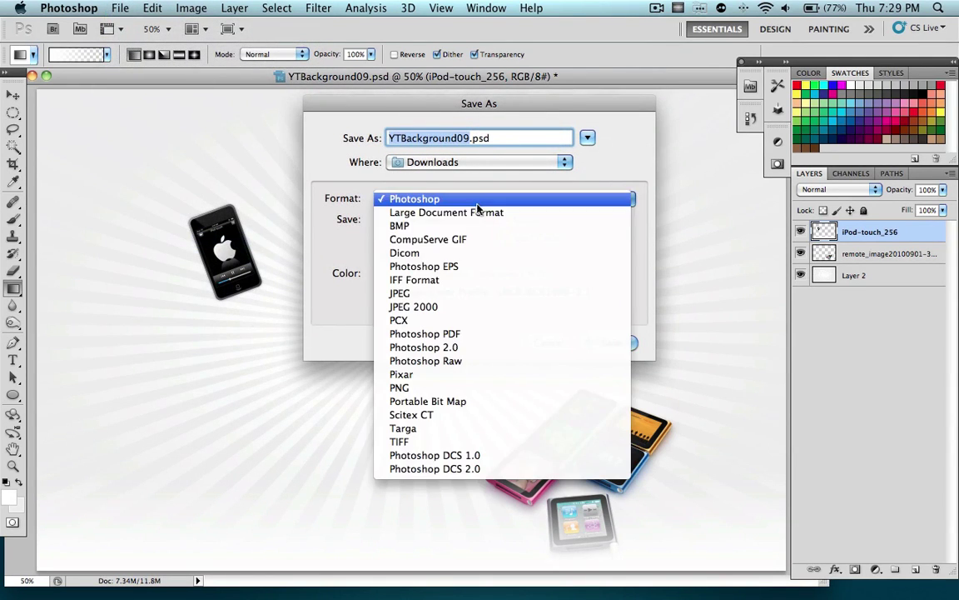
left_click(473, 293)
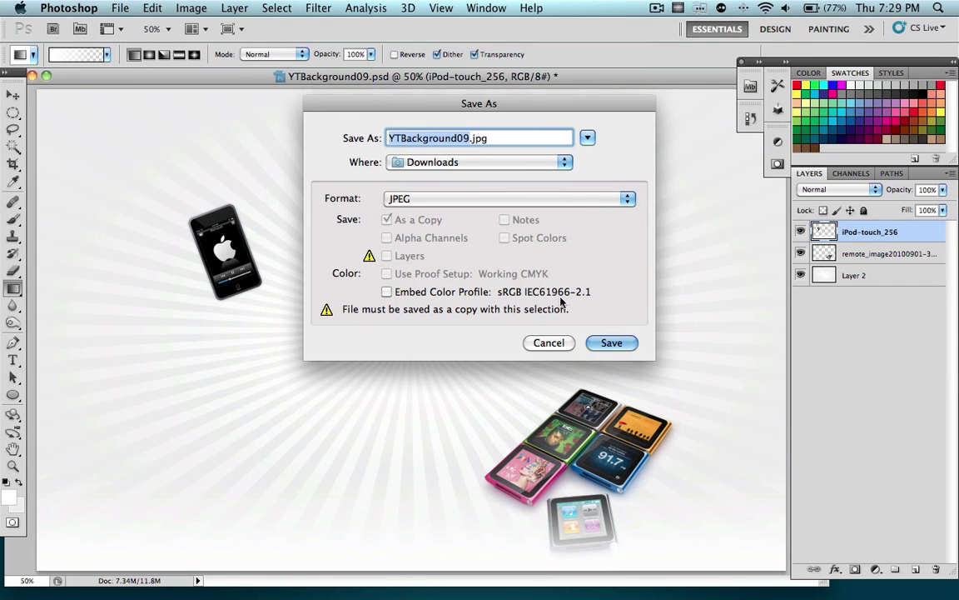
left_click(549, 343)
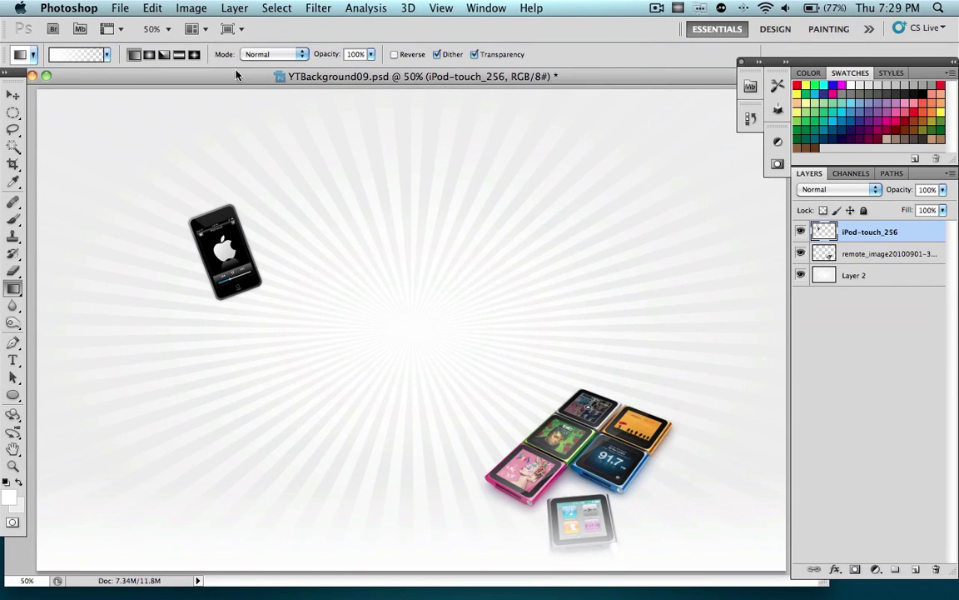